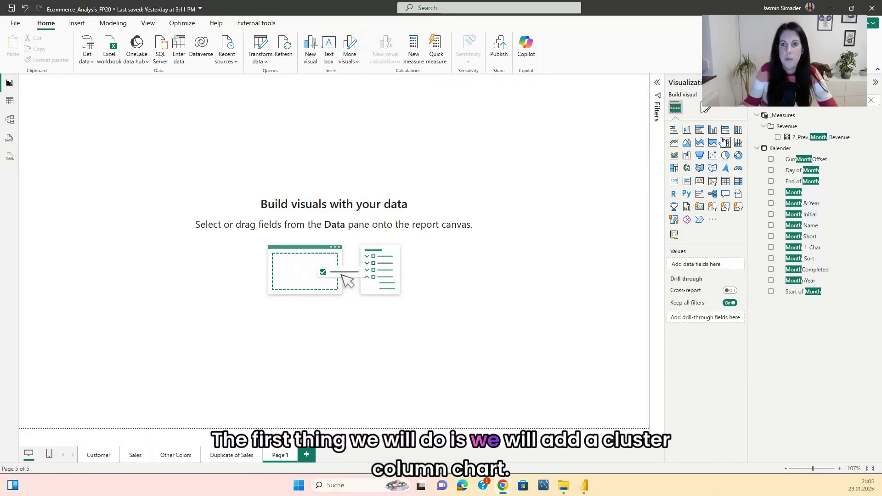
Step: Insert a clustered column chart with Month_1_Char on the X-axis, and search the fields for Sales
click(712, 129)
drag(165, 184, 535, 282)
drag(818, 252, 390, 257)
key(ctrl+a)
text(Sales)
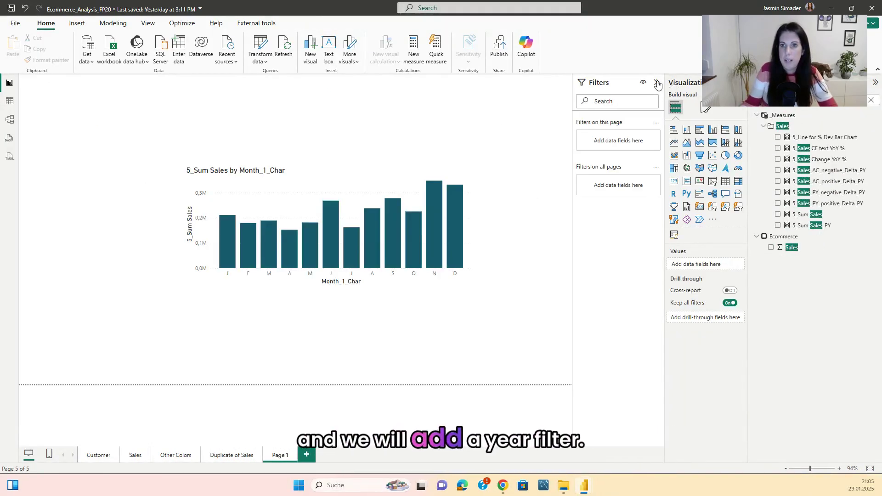
Step: Make the Year slicer a dropdown set to 2021 and shorten it to fit
click(657, 83)
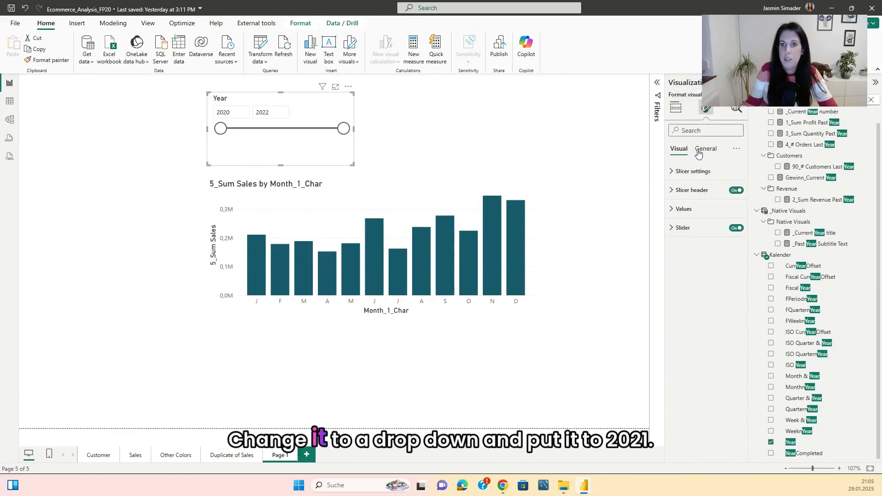
click(693, 172)
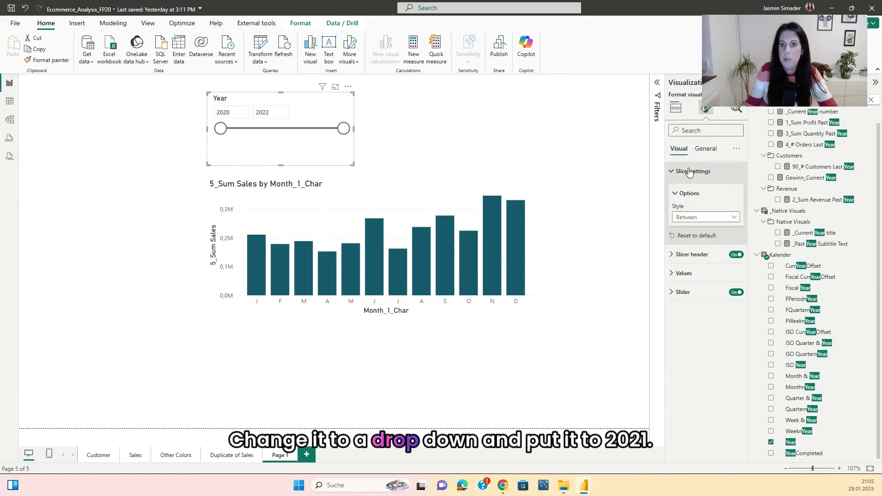
click(706, 218)
click(689, 250)
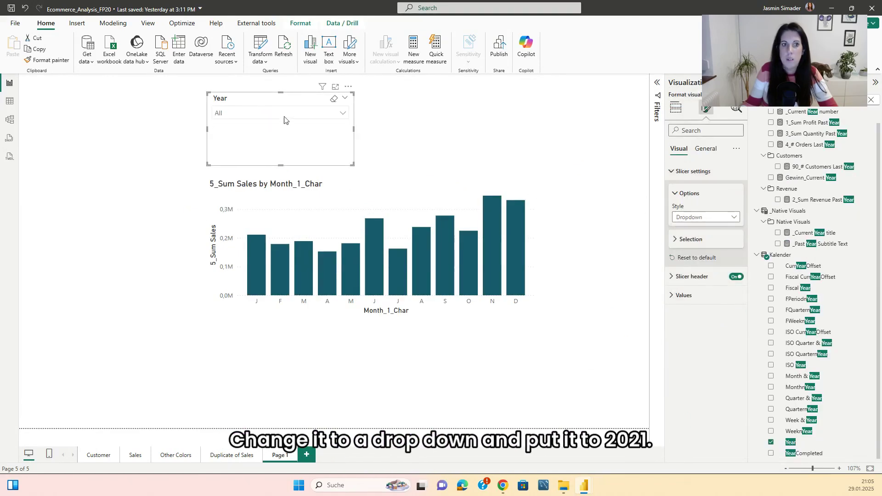
click(299, 117)
click(225, 157)
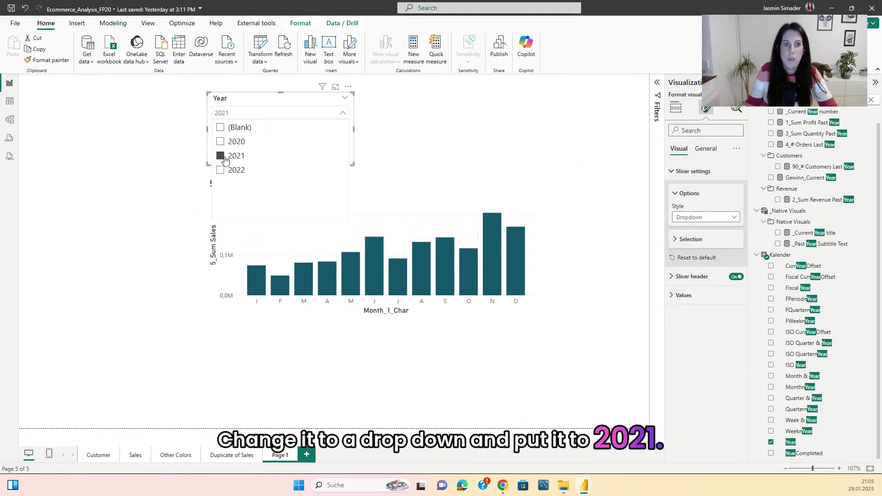
click(411, 132)
drag(281, 165, 282, 126)
Step: Switch the Year filter to basic filtering to exclude blanks, and move the slicer slightly down
click(658, 87)
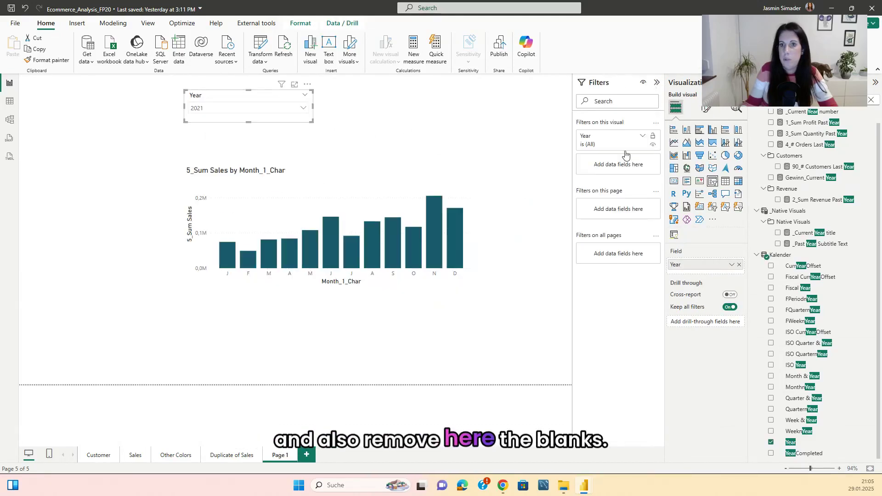
click(596, 140)
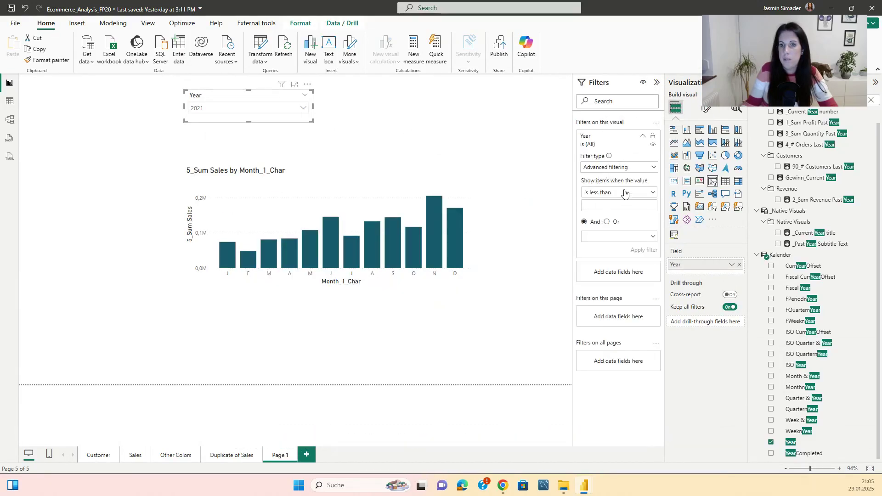
click(632, 168)
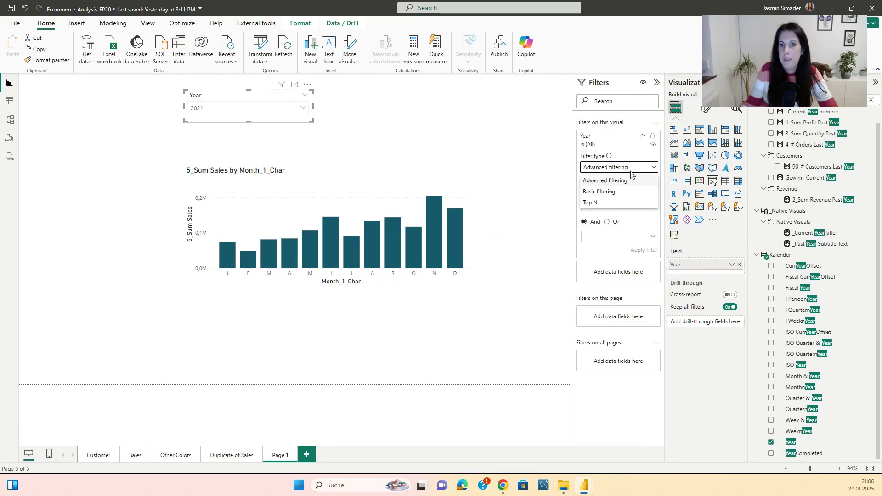
click(613, 193)
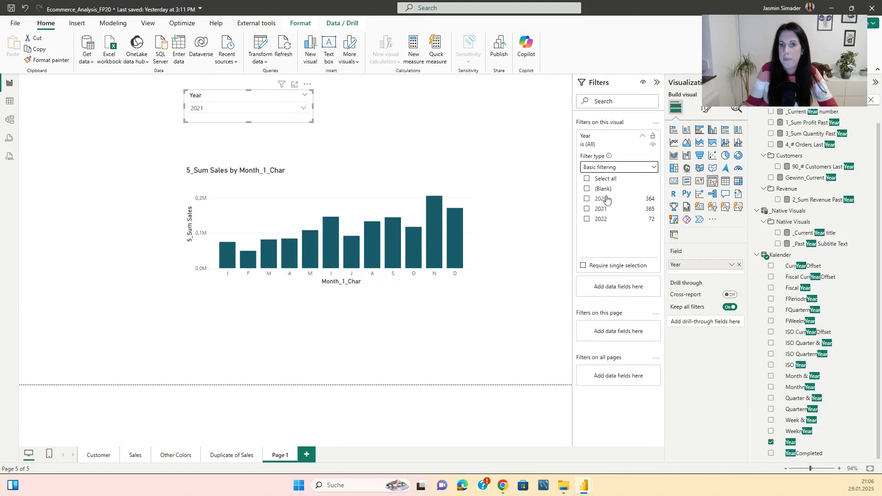
click(553, 172)
click(657, 82)
drag(278, 106, 277, 126)
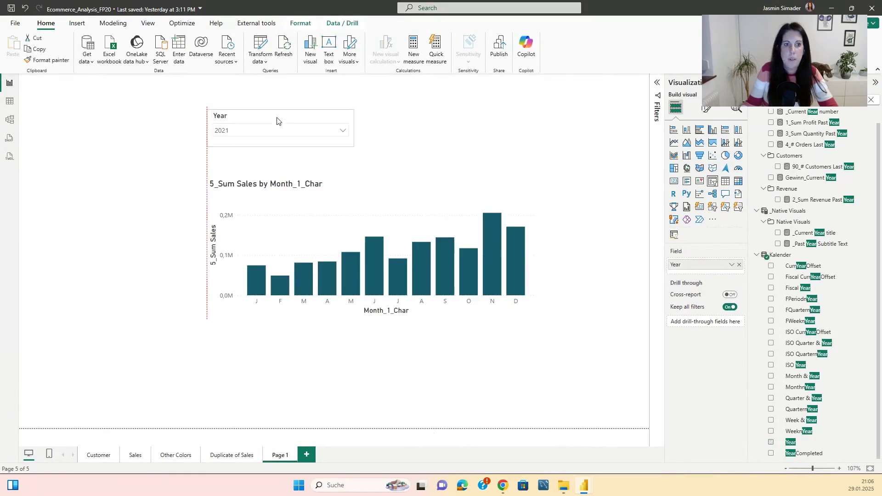
click(461, 151)
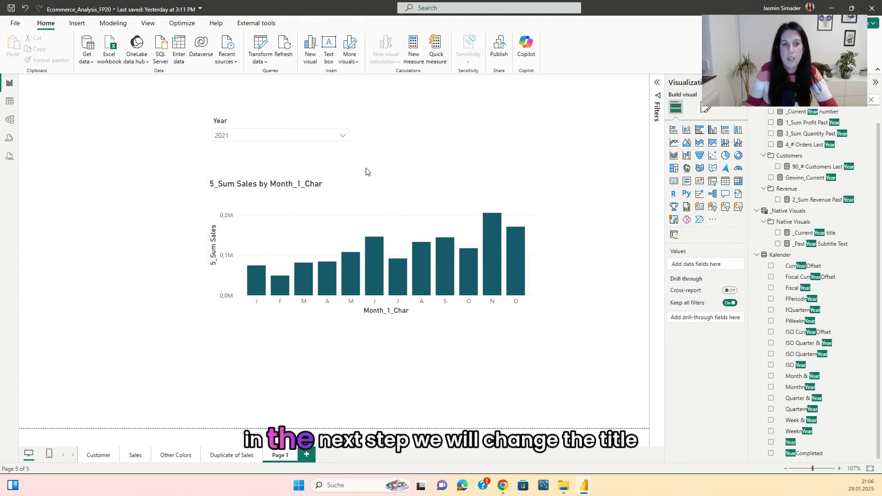
Step: Create the _Measures measure 0_title = FORMAT([5_Sum Sales],"0")
click(871, 99)
right_click(781, 115)
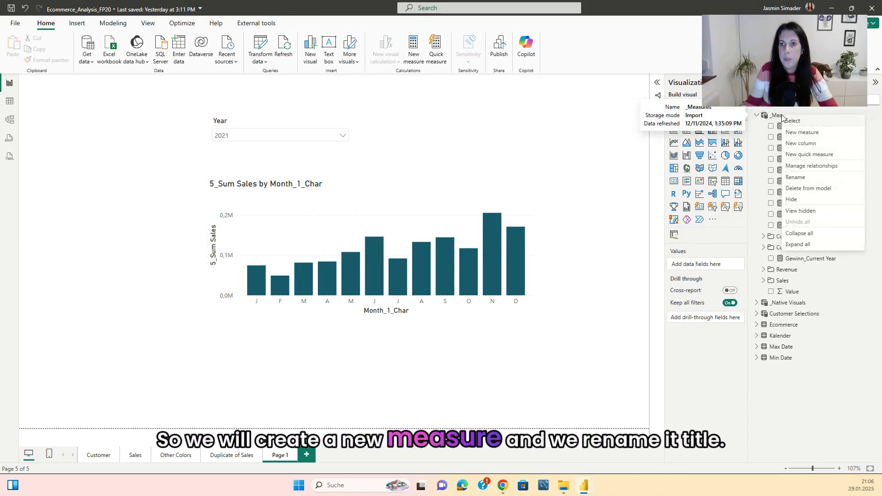
click(796, 133)
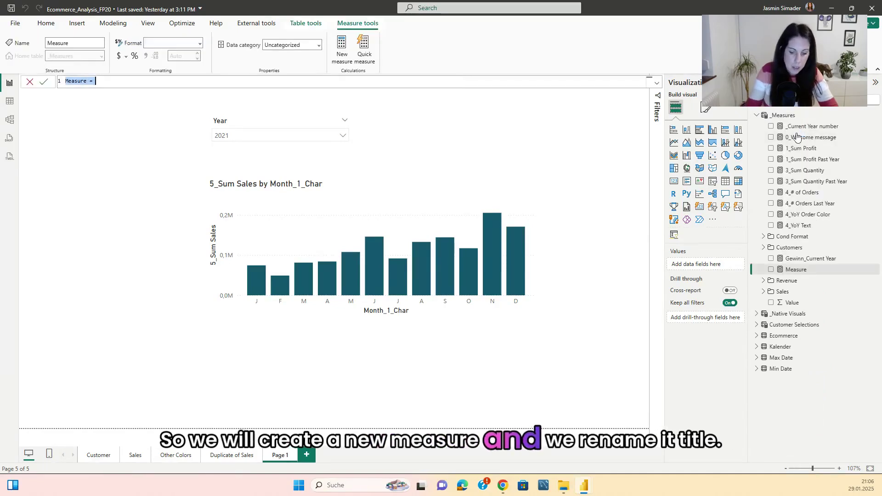
text(_title)
key(Home)
text(0)
key(End)
text(= Fo)
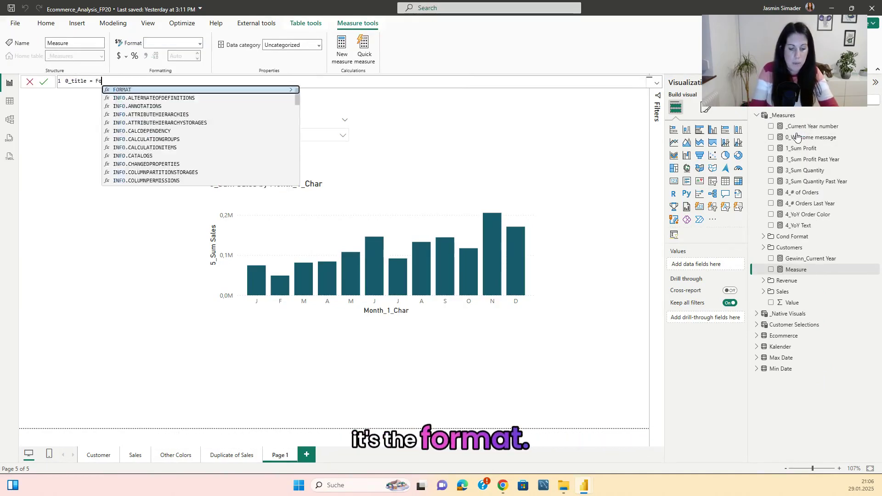
text(rmat(Sum)
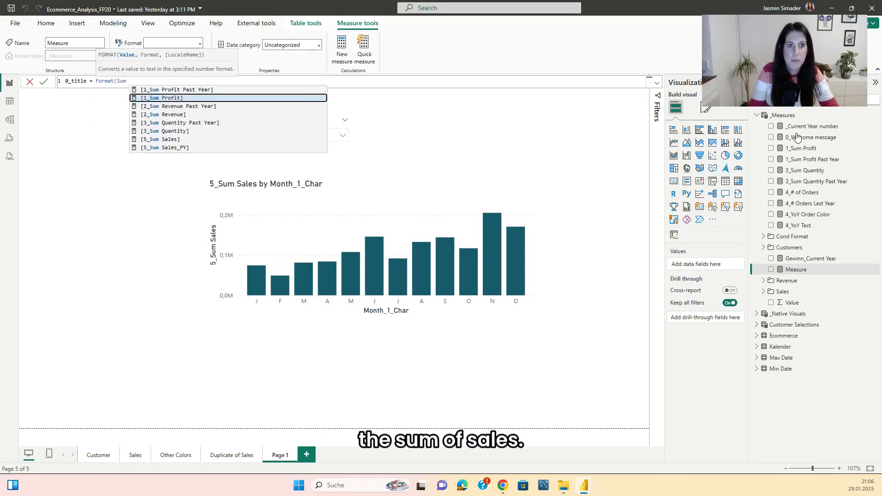
key(Down)
key(Down)
key(Down)
key(Down)
key(Down)
key(Tab)
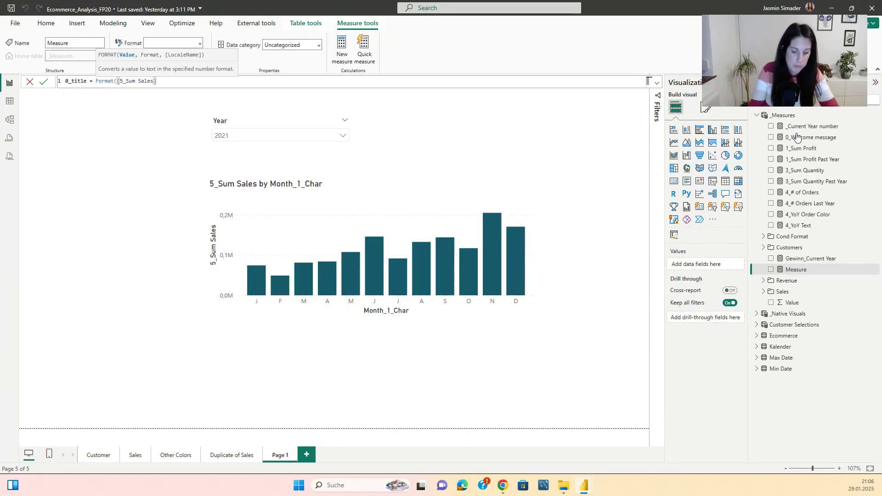
text(,"0"))
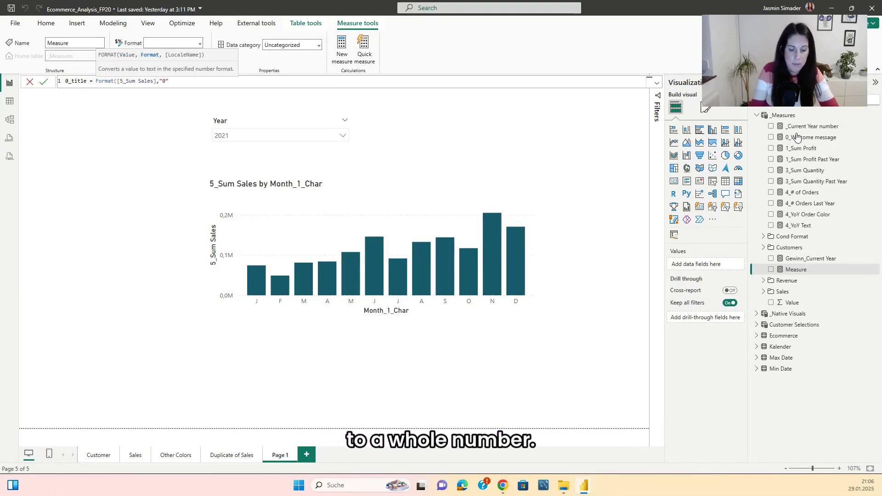
key(Return)
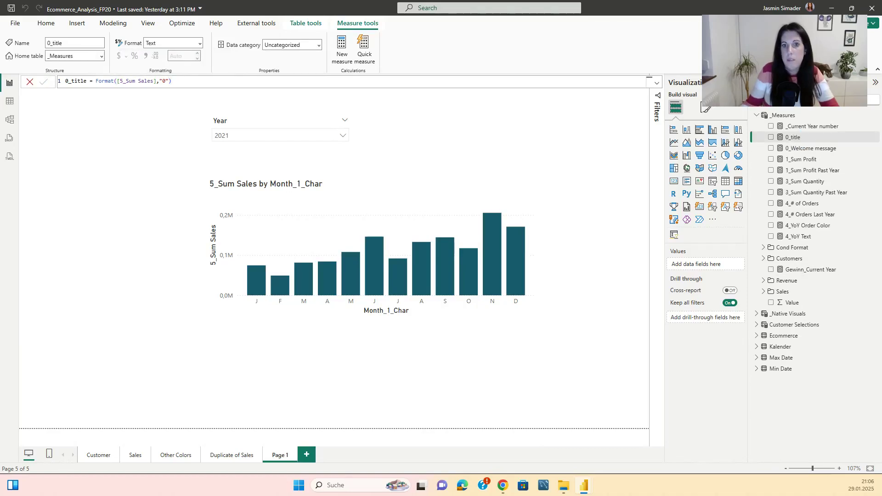
Step: Drive the sales chart's title text from the 0_title field value
click(363, 204)
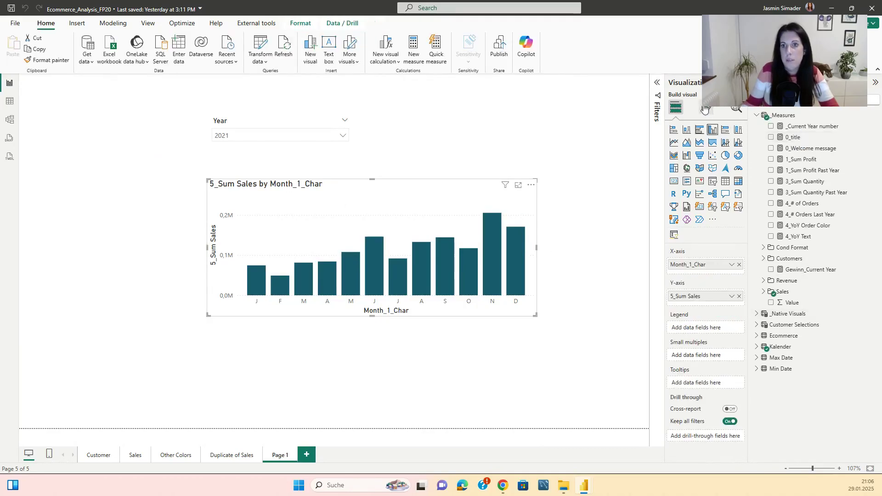
click(707, 109)
click(706, 148)
click(673, 191)
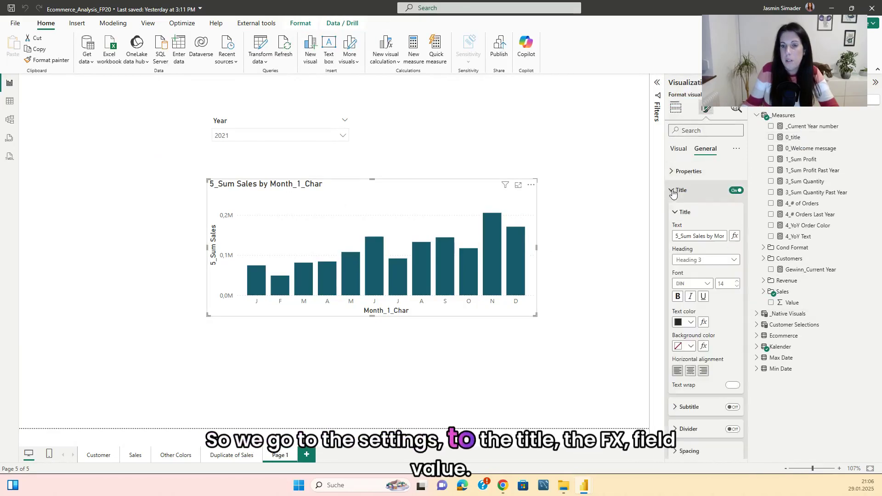
click(735, 236)
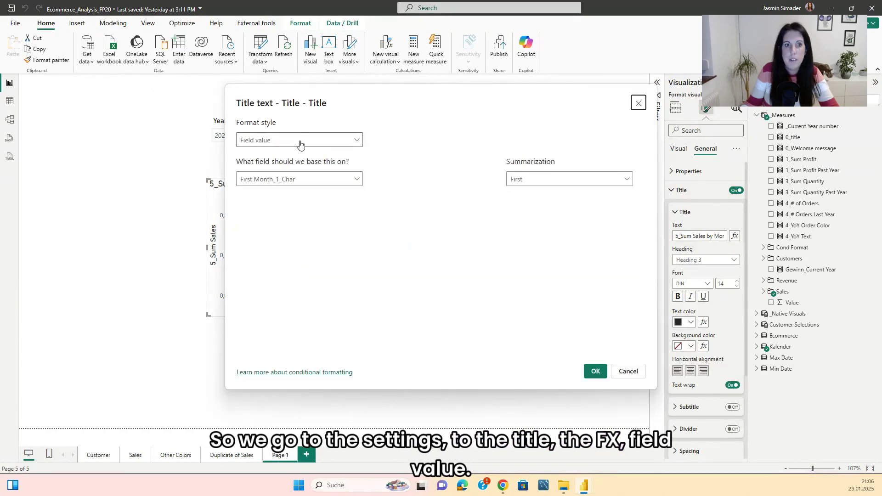
click(296, 179)
text(til)
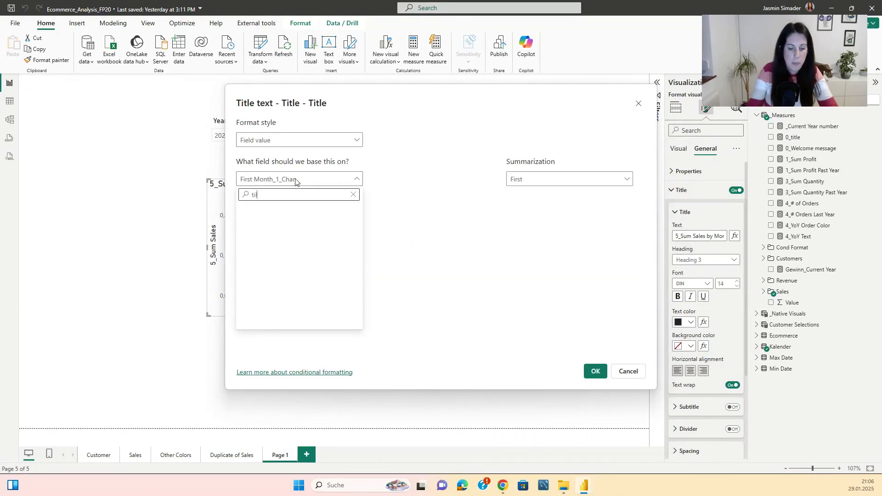
key(BackSpace)
text(t)
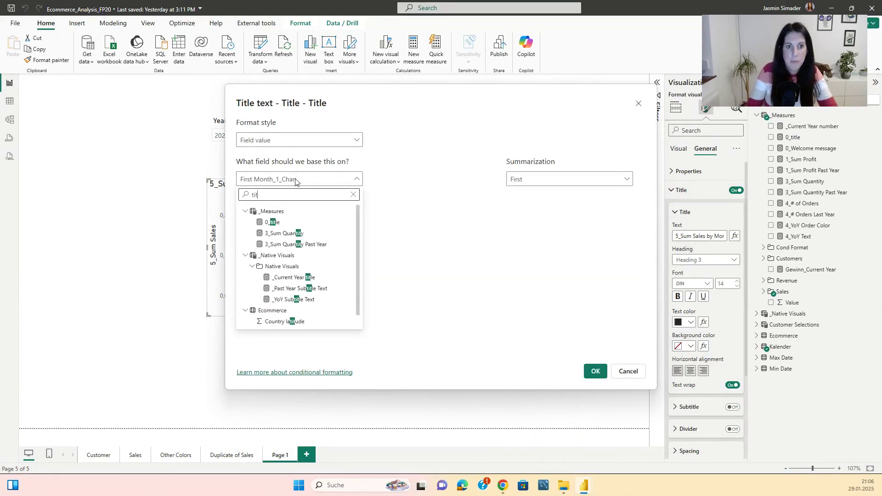
click(273, 222)
click(594, 371)
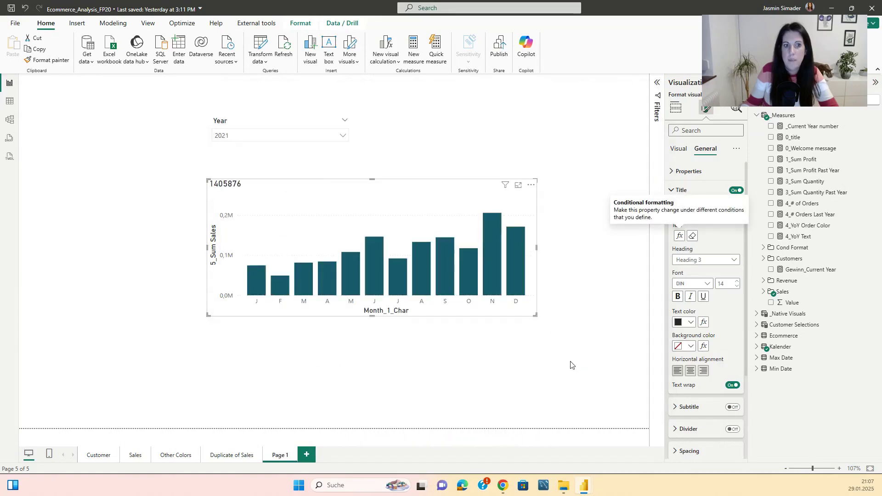
Step: Change the 0_title format string to "0,.0k" so the title reads 1405.9k
click(793, 138)
click(166, 81)
text(0,.0)
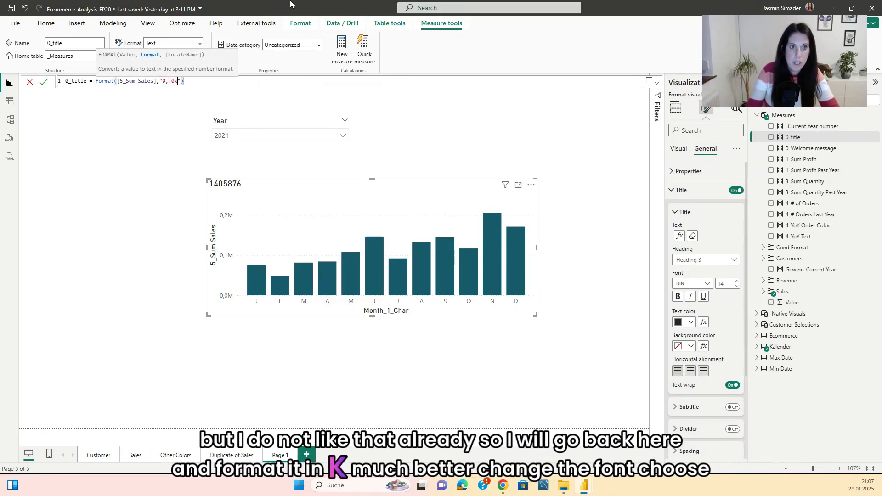
text(k)
key(Return)
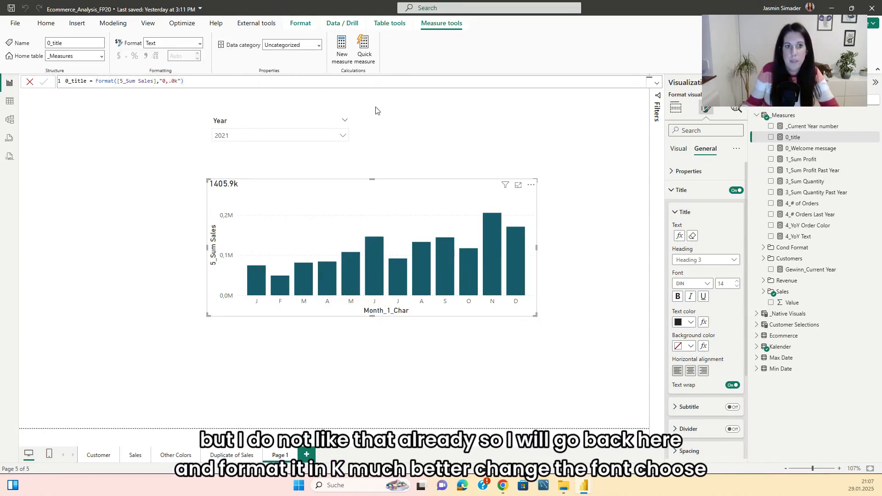
Step: Change the chart title font to Segoe UI
click(710, 287)
scroll(709, 389, down, 3)
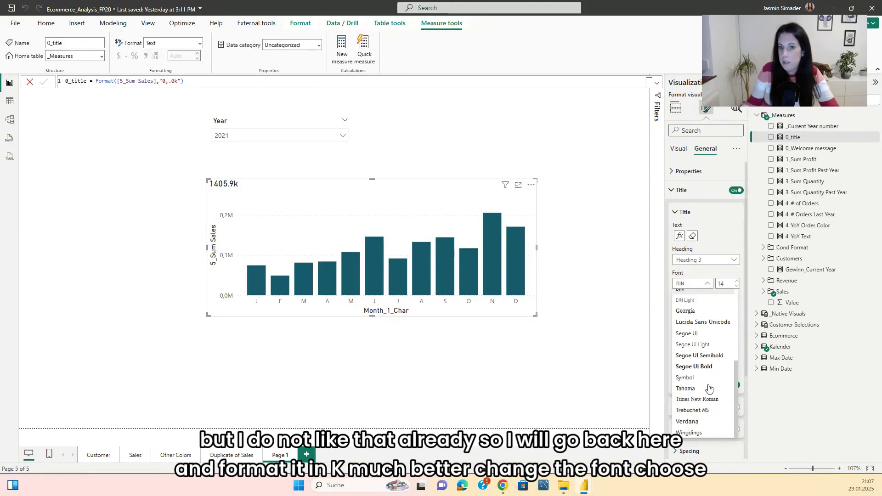
click(691, 333)
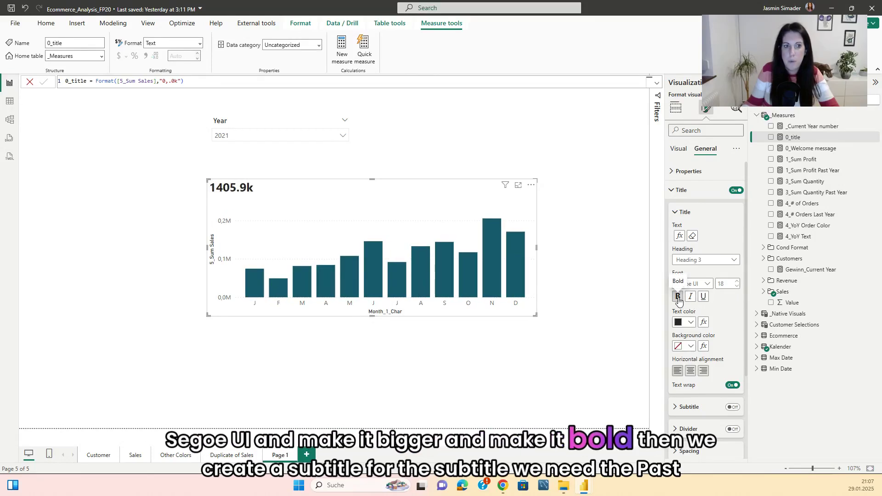
click(589, 205)
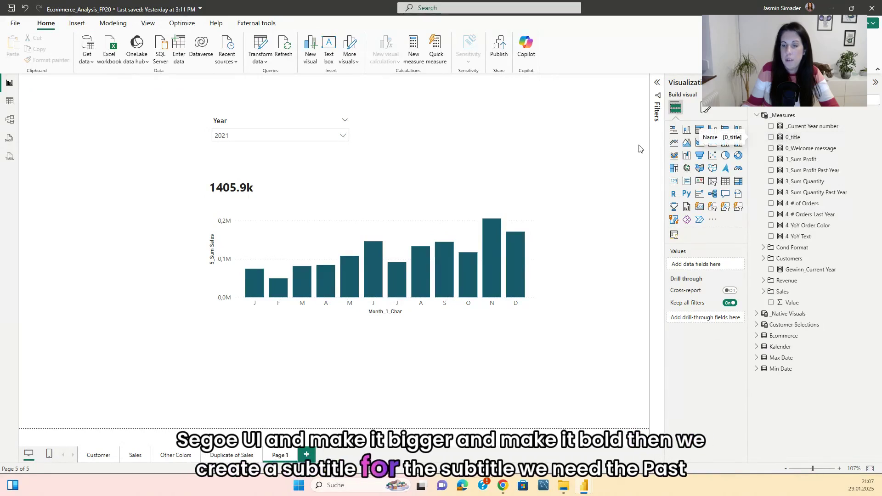
Step: Start a new measure 0_YoY Change % = DIVIDE( with [5_Sum Sales] as the first term
right_click(780, 119)
click(792, 134)
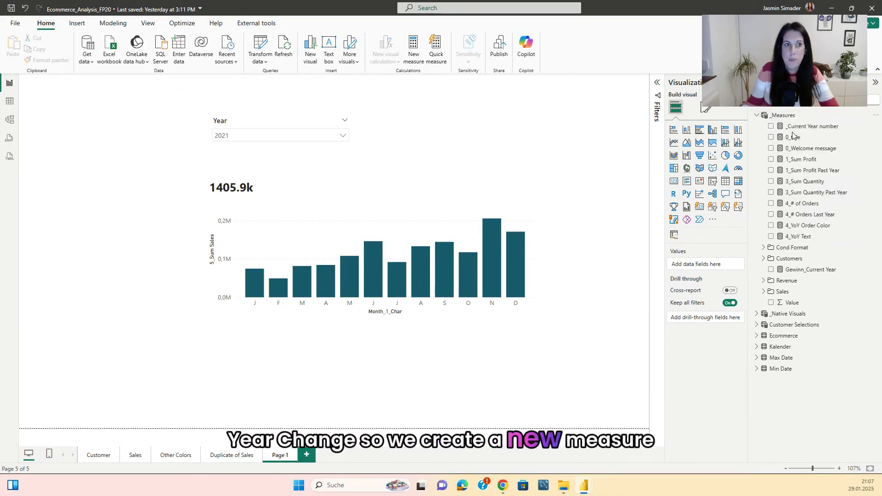
text(0_Y)
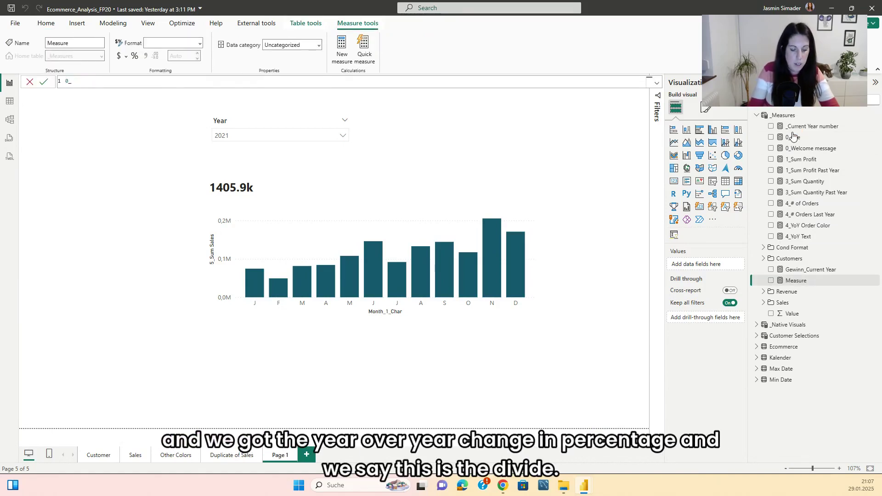
text(oY )
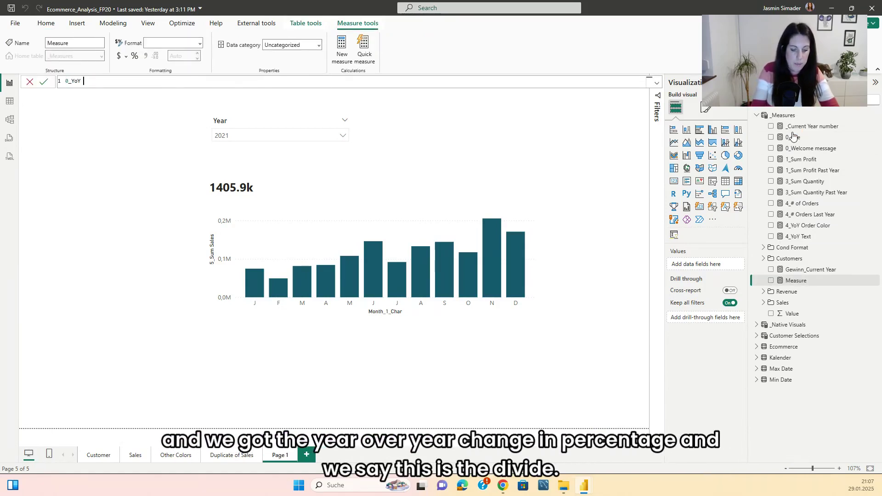
text(Charge % )
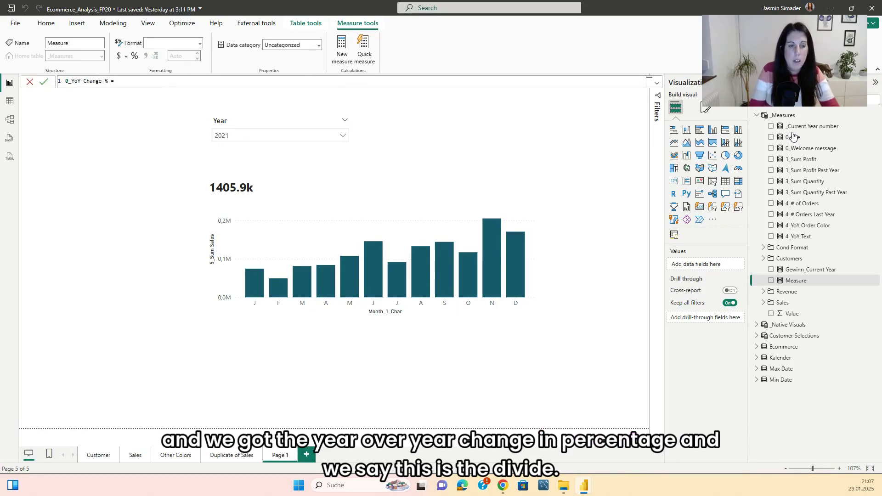
text(=)
key(shift+Return)
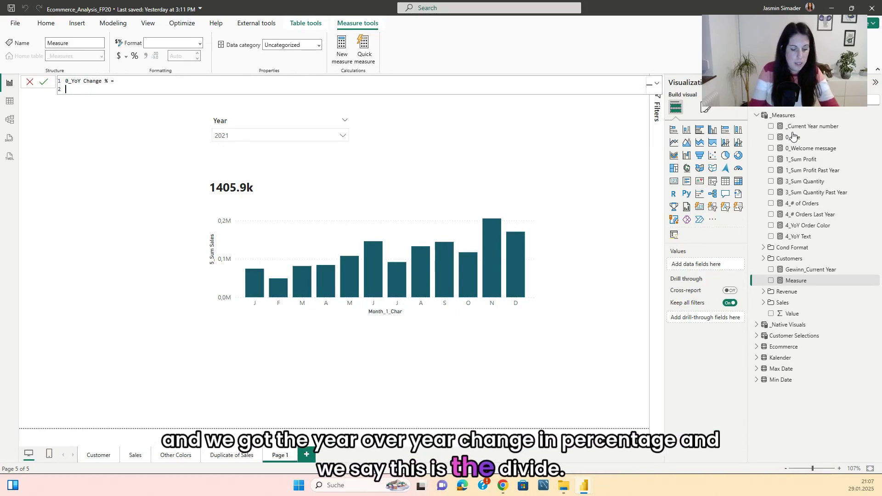
text(Divide()
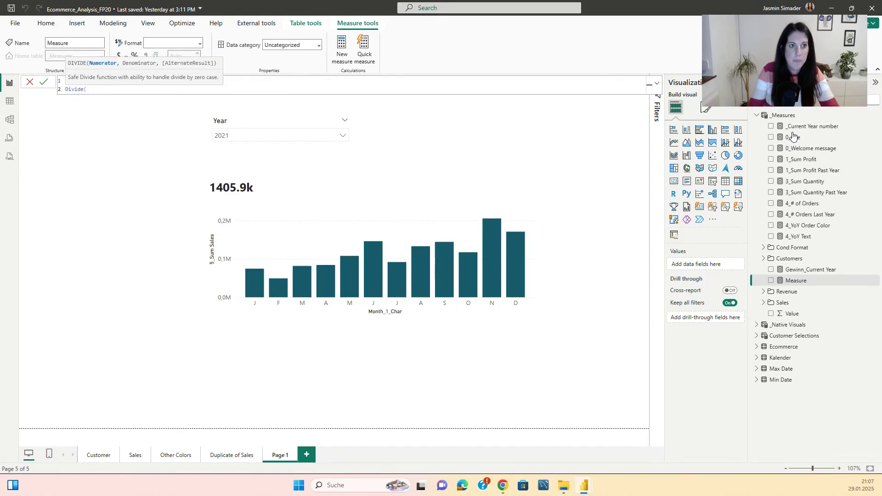
key(shift+Return)
text(Sale)
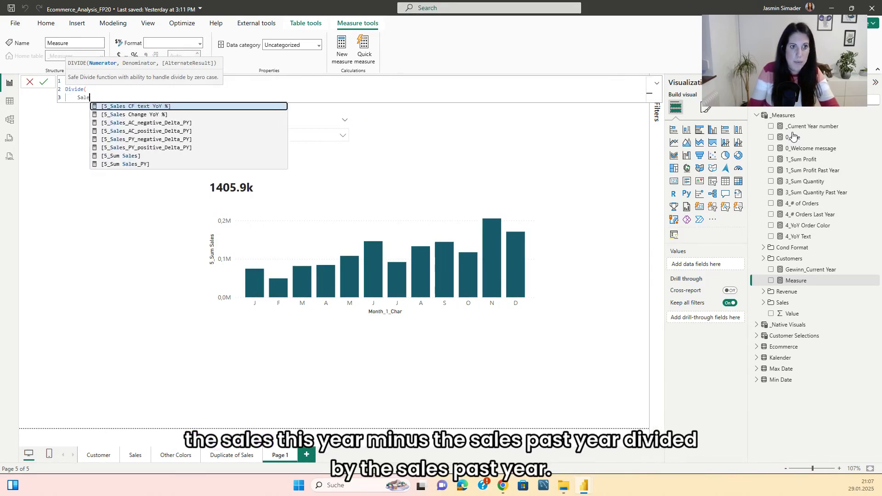
key(Down)
key(Down)
key(Down)
key(Down)
key(Down)
key(Down)
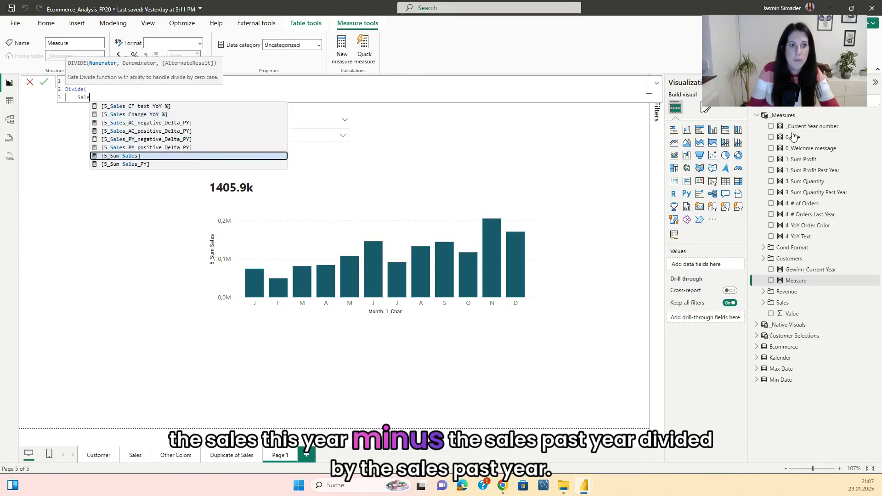
key(Tab)
Step: Subtract [5_Sum Sales_PY], divide by [5_Sum Sales_PY], and commit the measure
text(-Sales)
key(Down)
key(Down)
key(Down)
key(Down)
key(Down)
key(Down)
key(Down)
key(Tab)
text(,)
key(shift+Return)
text(Sales)
key(Down)
key(Down)
key(Down)
key(Down)
key(Down)
key(Down)
key(Down)
key(Tab)
key(shift+Return)
text())
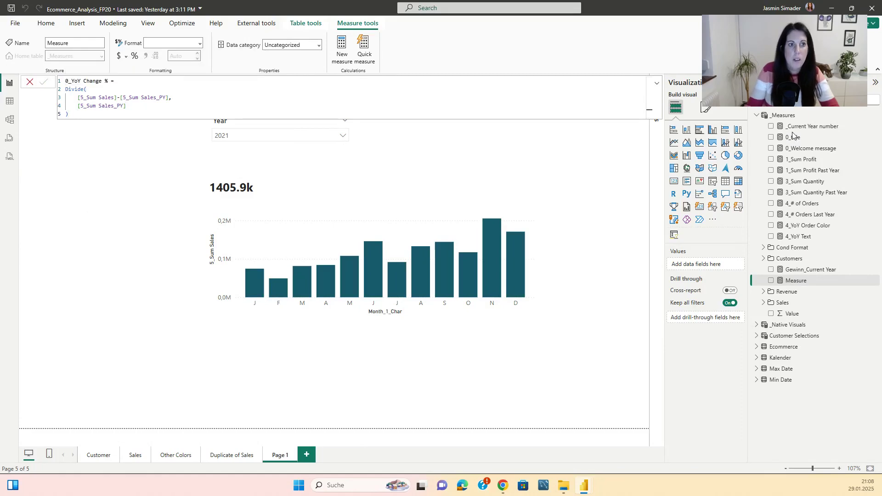
key(Return)
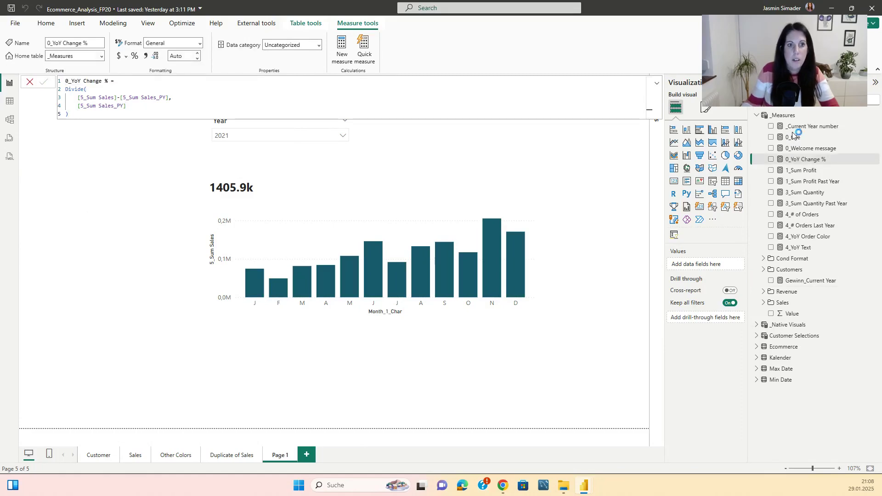
Step: Start a new measure 0_Subtitle = FORMAT([0_YoY Change %] in _Measures
click(501, 149)
right_click(783, 115)
click(795, 133)
text(0_Subti)
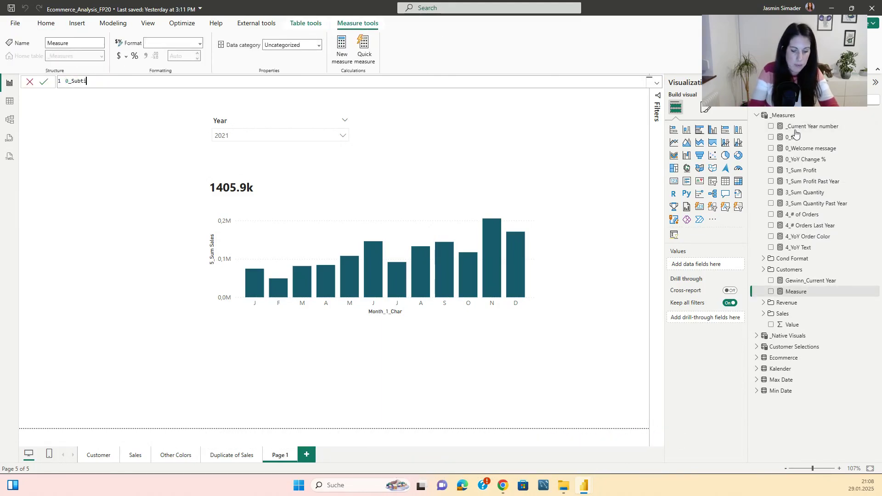
text(tle =)
key(shift+Return)
text(format)
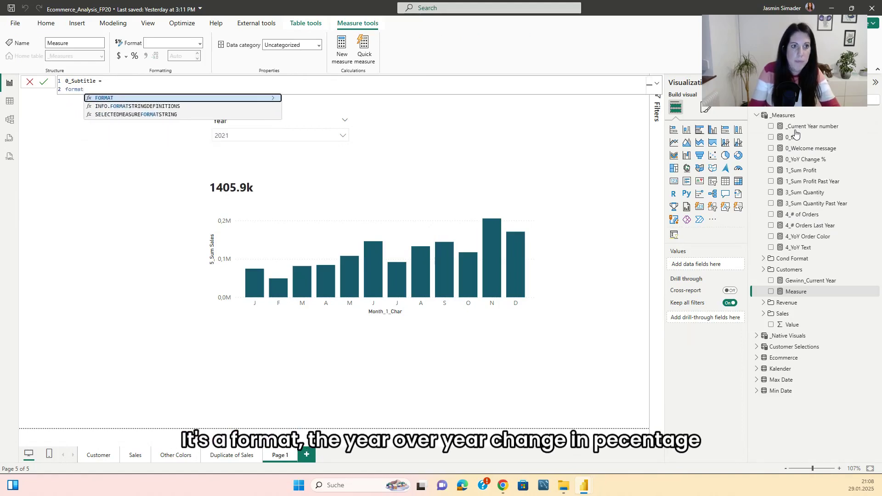
key(Tab)
text([0_Y)
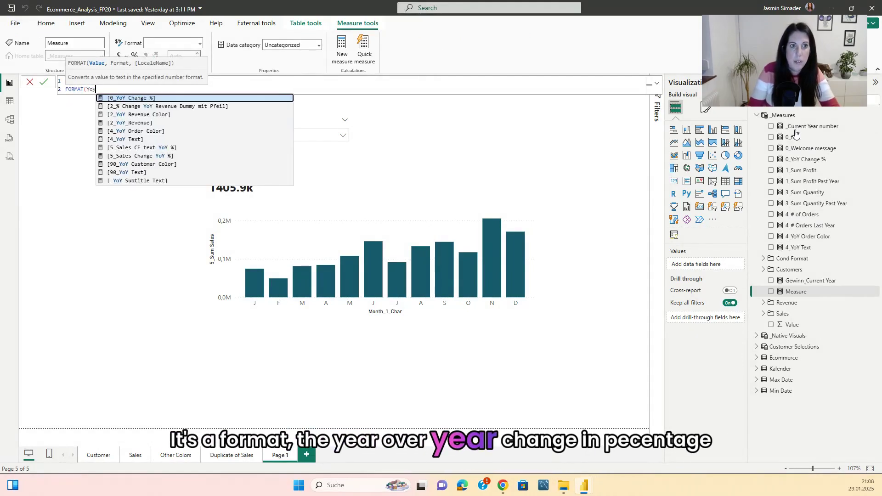
key(Tab)
Step: Complete it as ,"0%") & " vs. " & FORMAT((AVERAGE(Kalender[Year])-1),"0")
text(,)
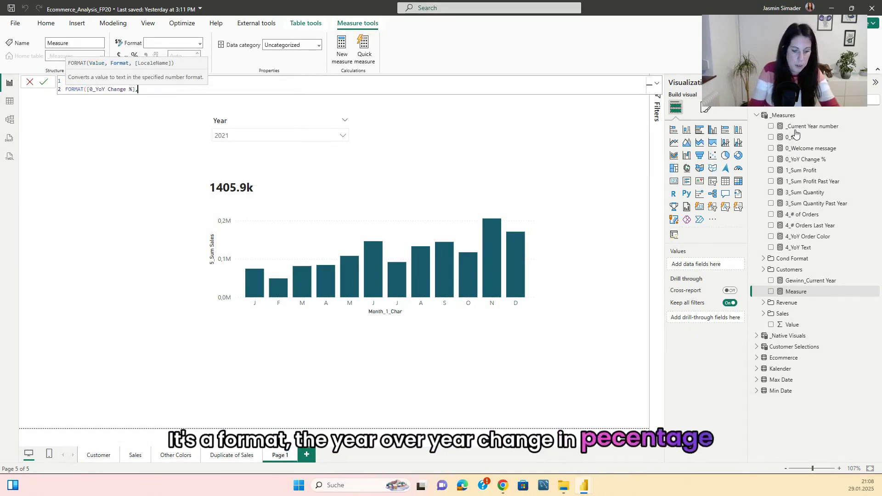
text("0%") & " vs. " &)
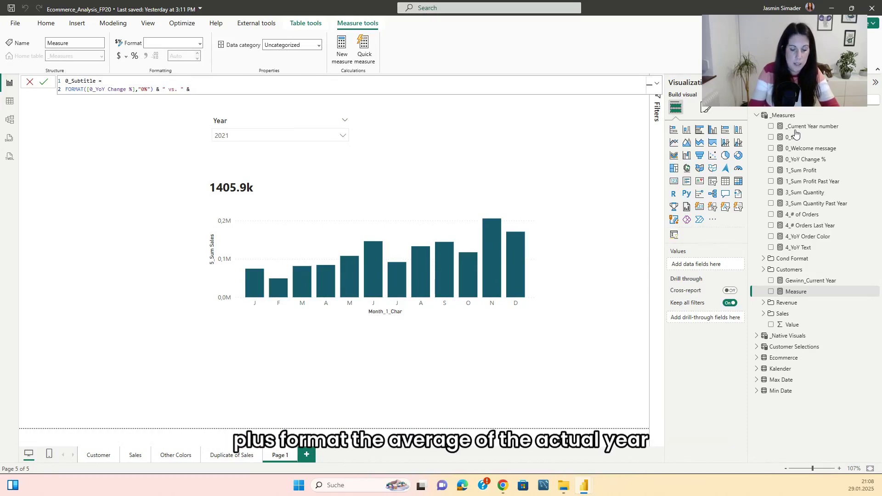
text( Format)
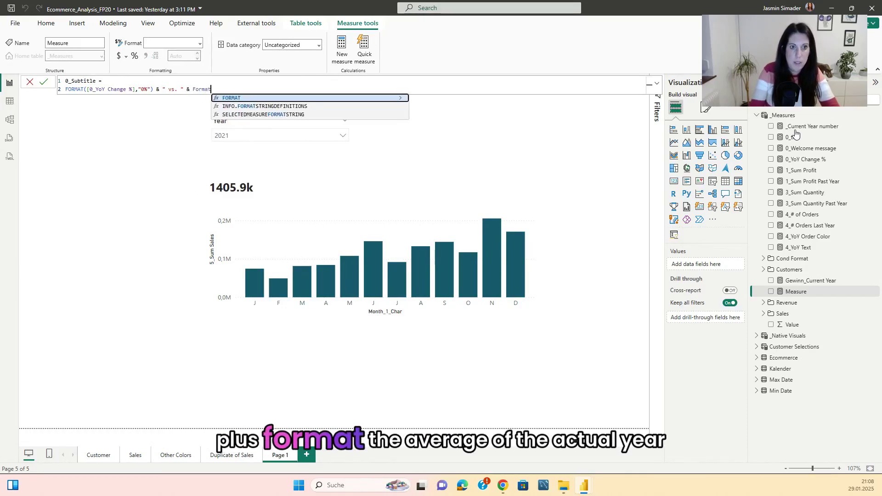
text((AVERAGE(y)
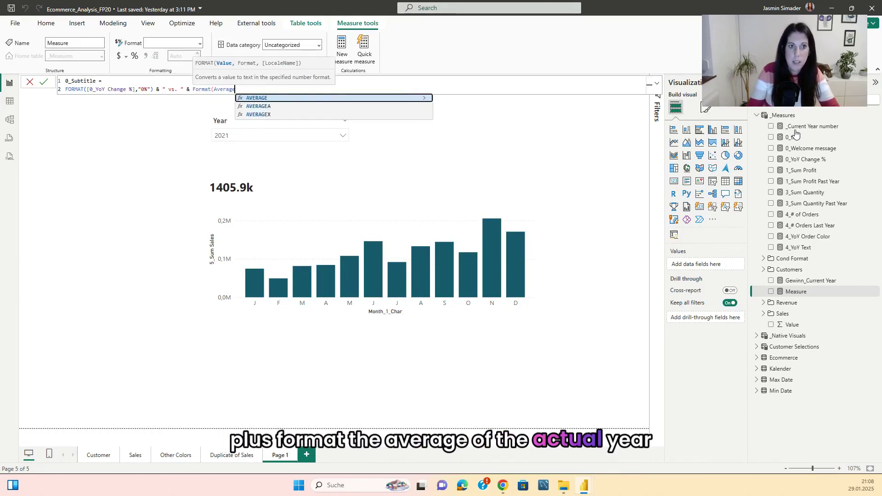
text(ear)
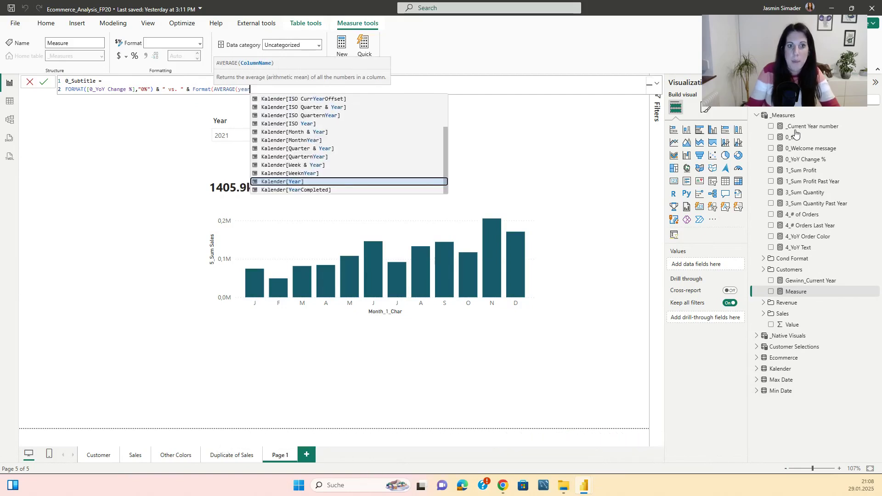
key(Tab)
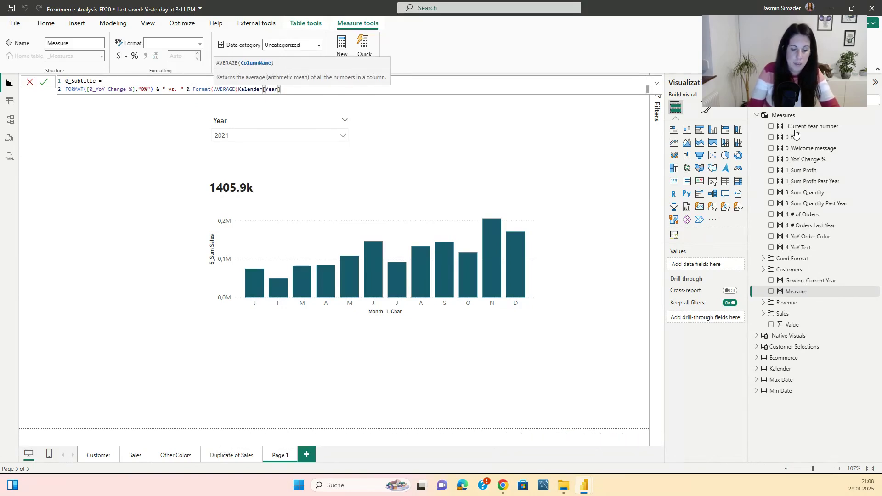
text()-1)
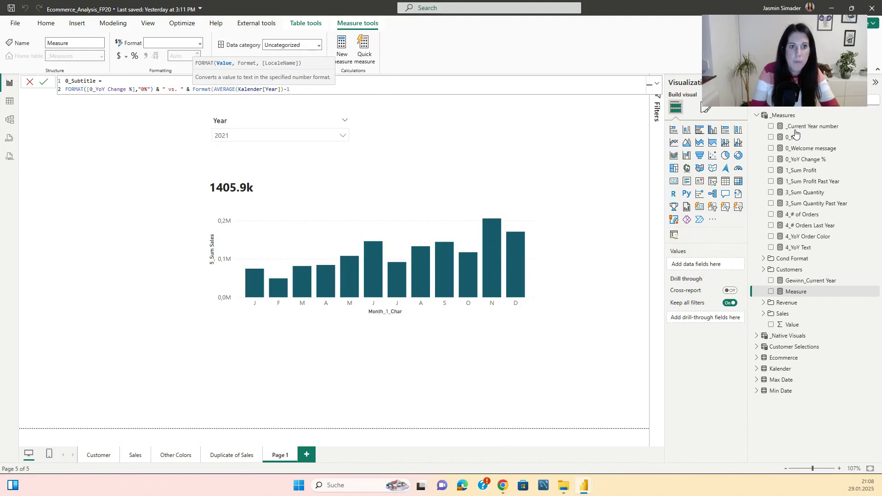
text())
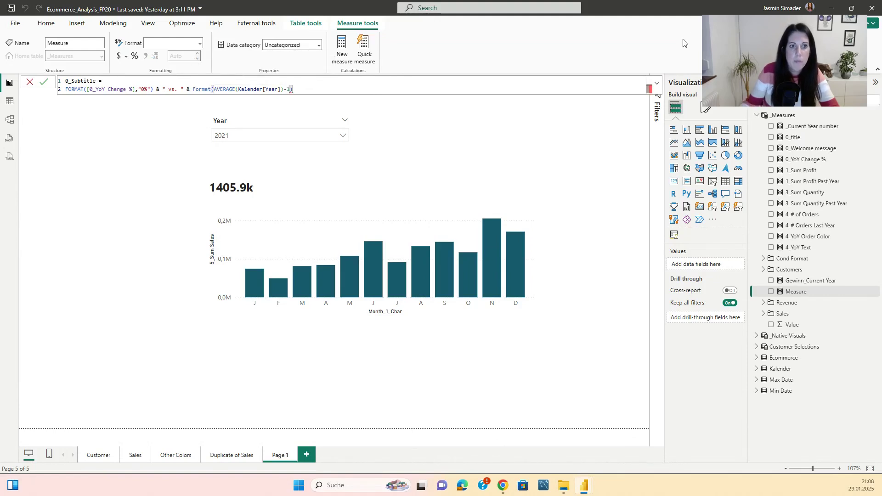
click(213, 89)
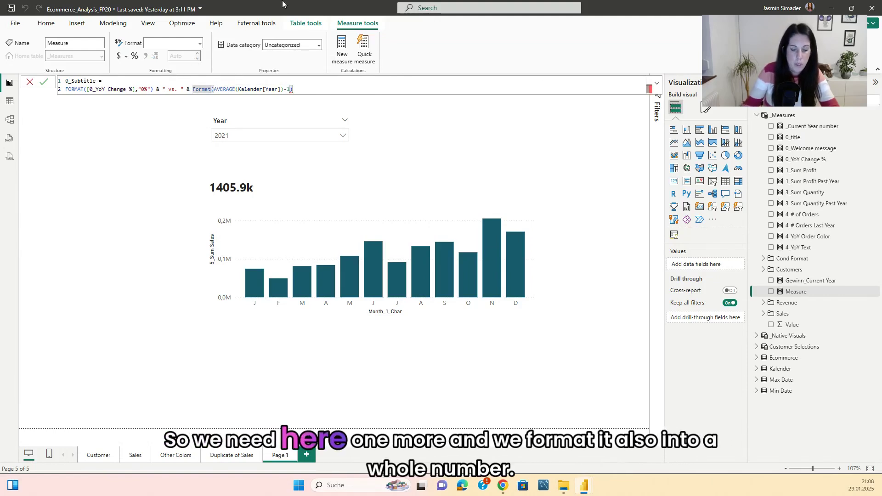
text(()
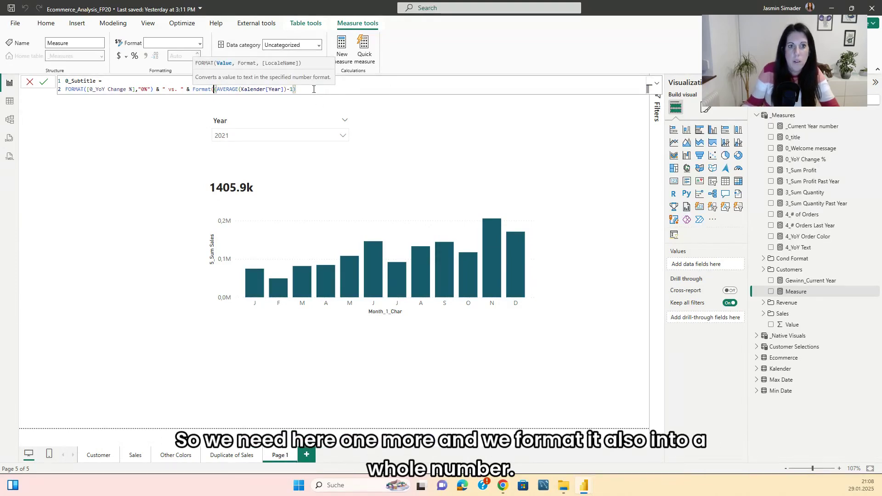
click(314, 90)
text(,)
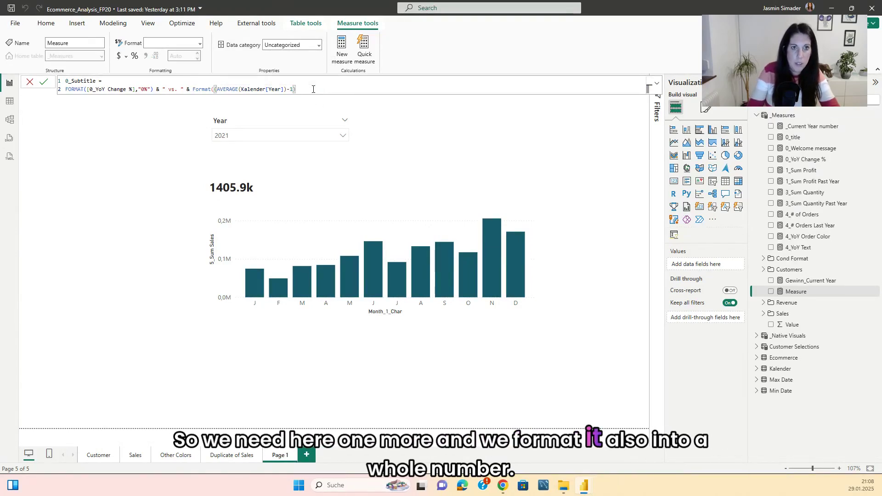
text("0")
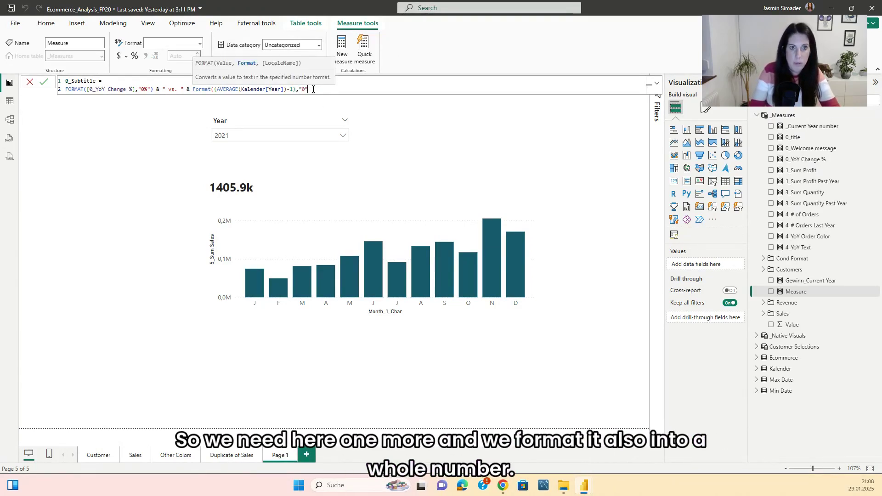
text())
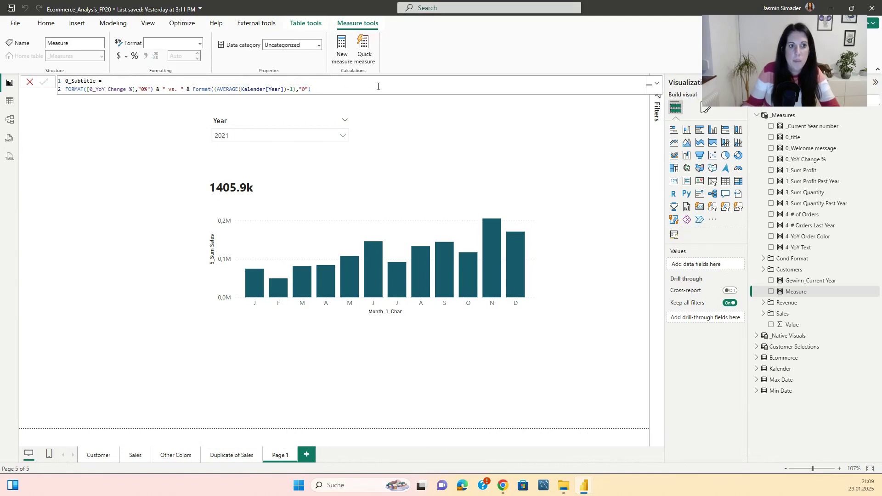
Step: Turn on the chart subtitle and drive its text from the 0_Subtitle field value
click(457, 190)
click(707, 108)
click(705, 148)
click(678, 190)
scroll(723, 239, down, 3)
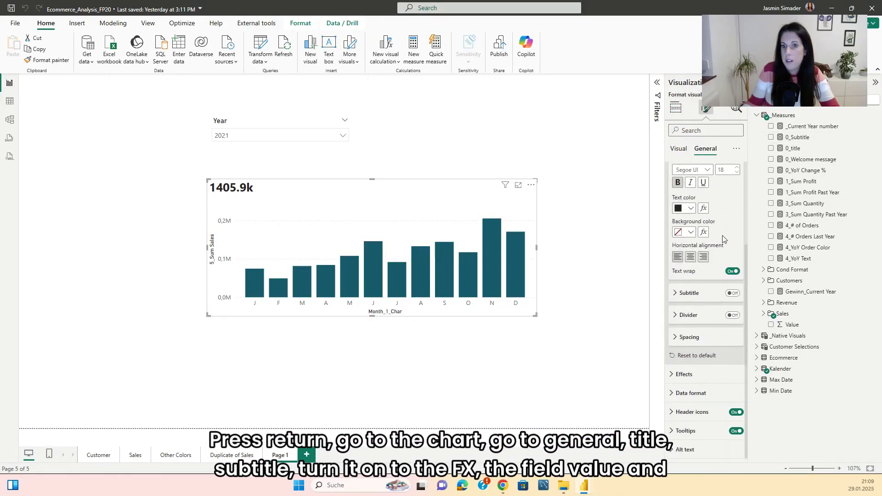
click(679, 294)
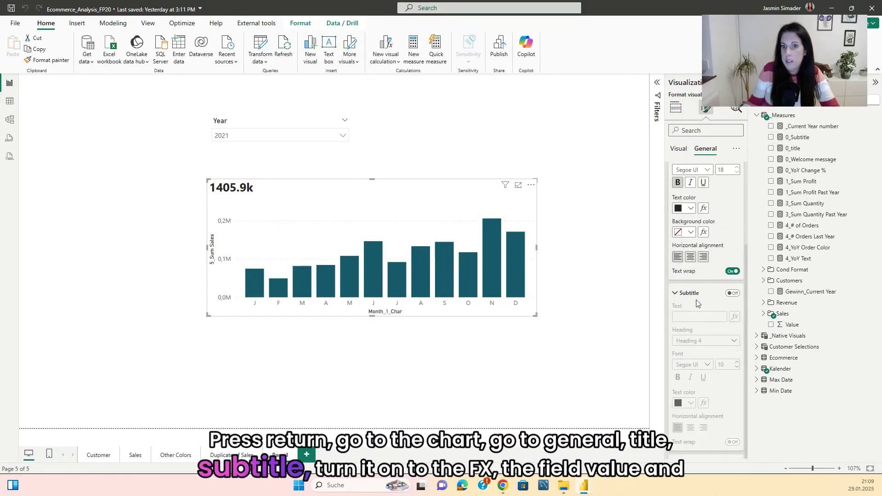
click(733, 293)
click(735, 317)
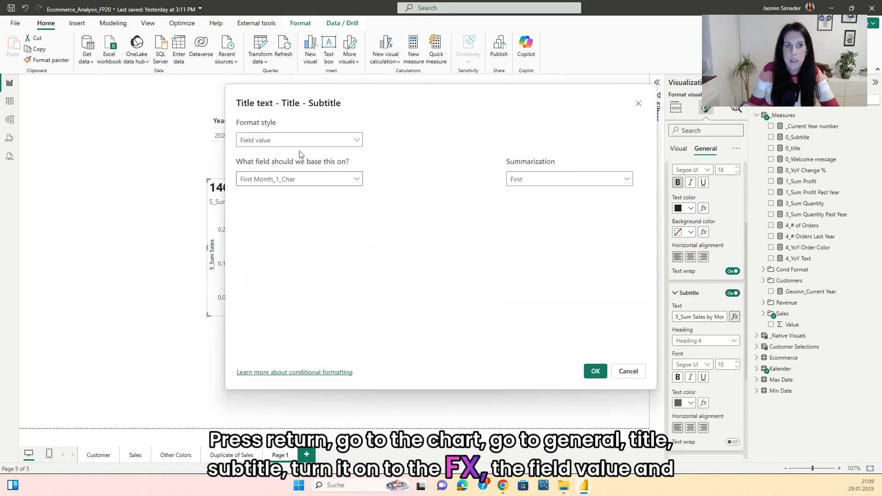
click(297, 181)
text(sub)
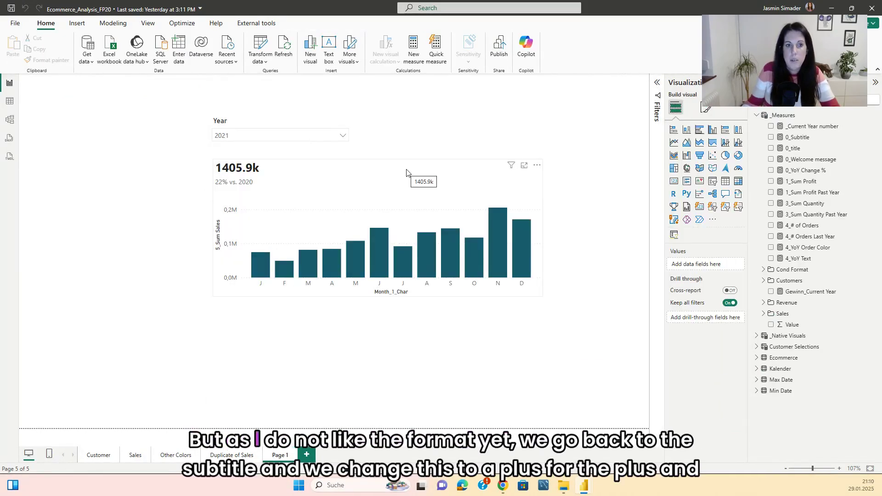
Step: Change the 0_Subtitle percent format to "+0%;-0%" so it reads "+22% vs. 2020"
click(406, 173)
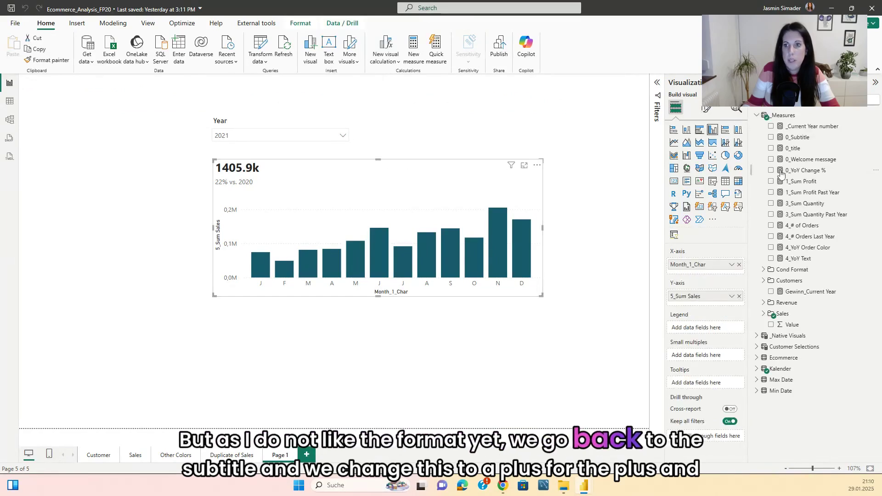
click(804, 139)
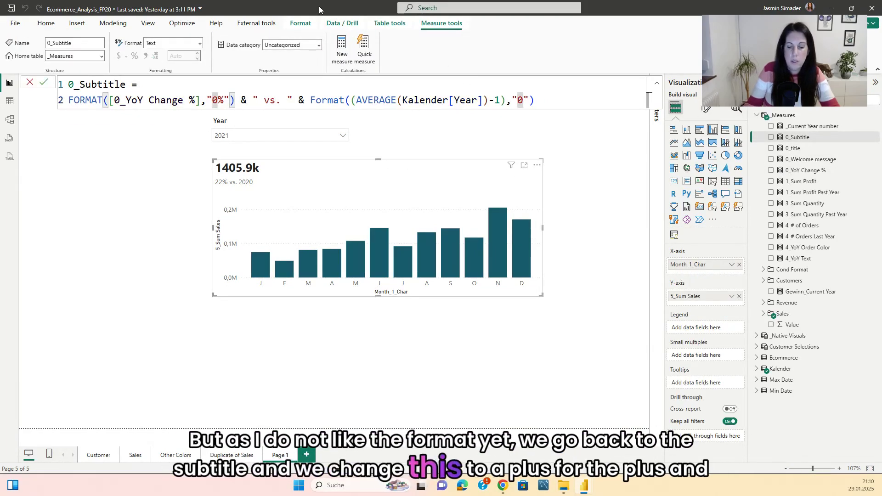
text(+)
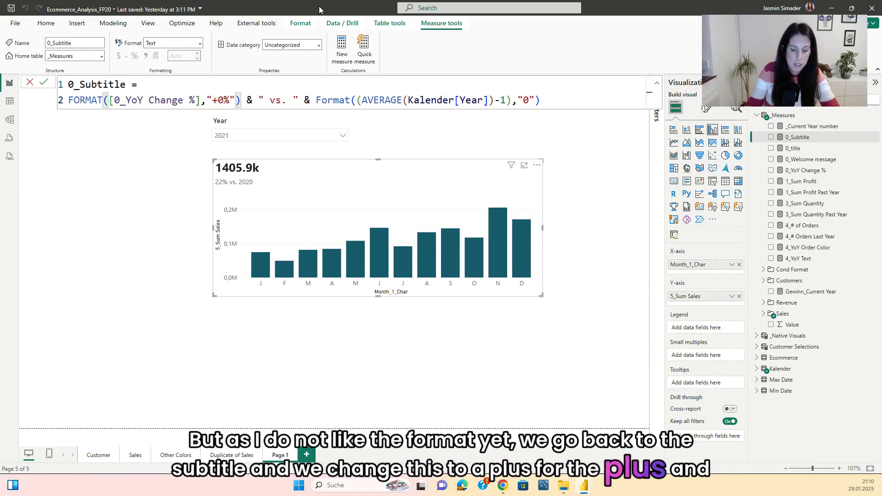
text(;-)
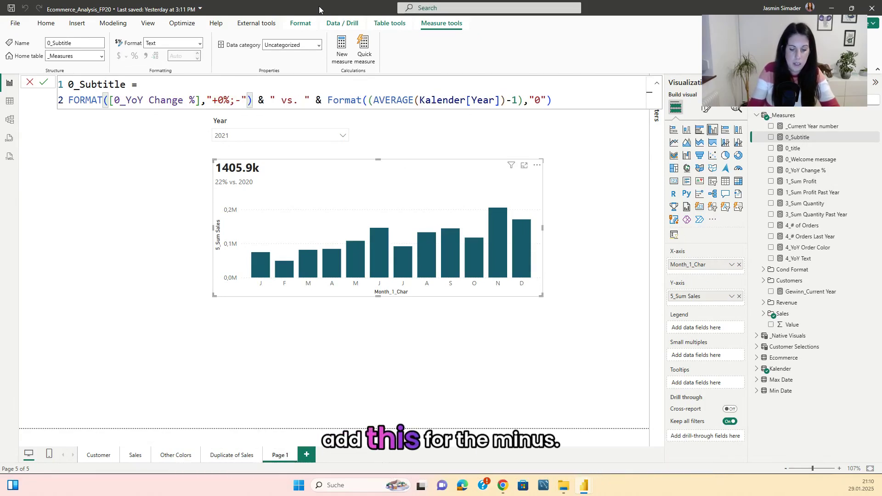
text(0%)
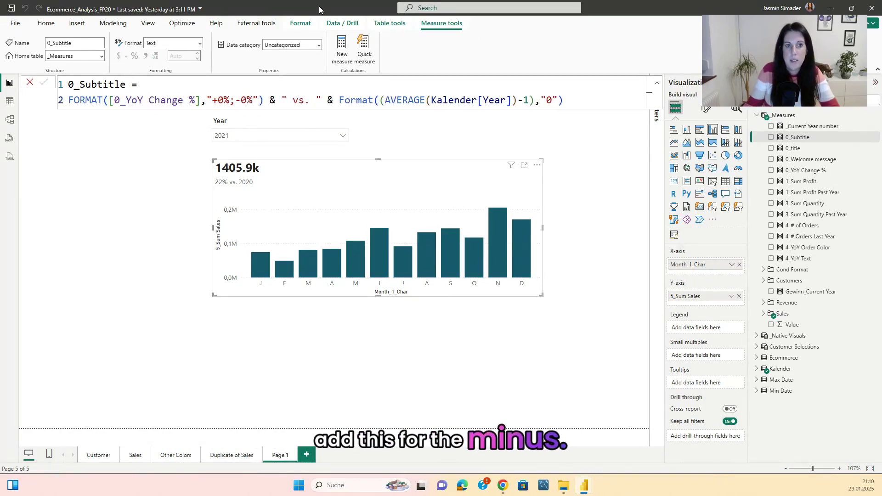
key(Return)
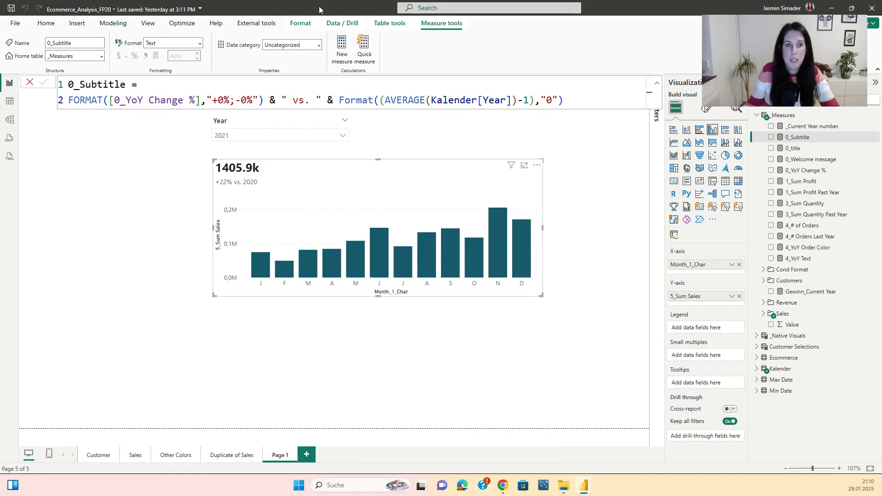
Step: Hide the X-axis and Y-axis titles on the sales chart, keeping Y-axis values
click(614, 173)
click(347, 179)
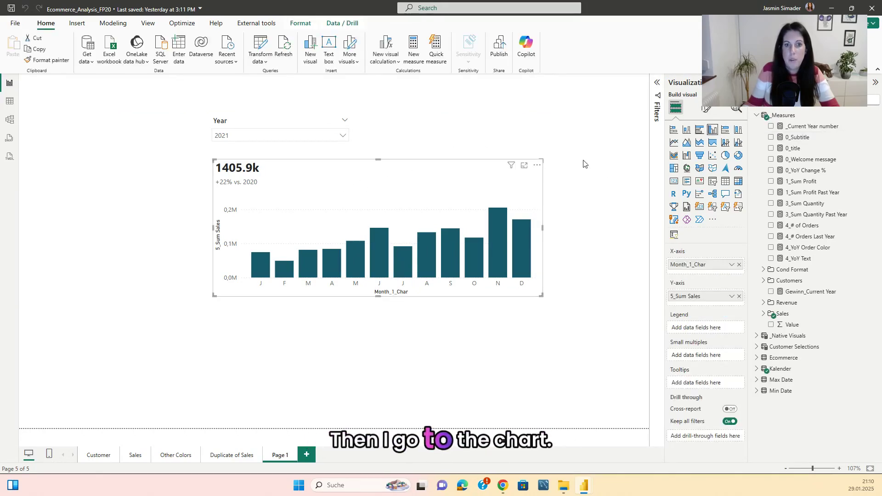
click(707, 110)
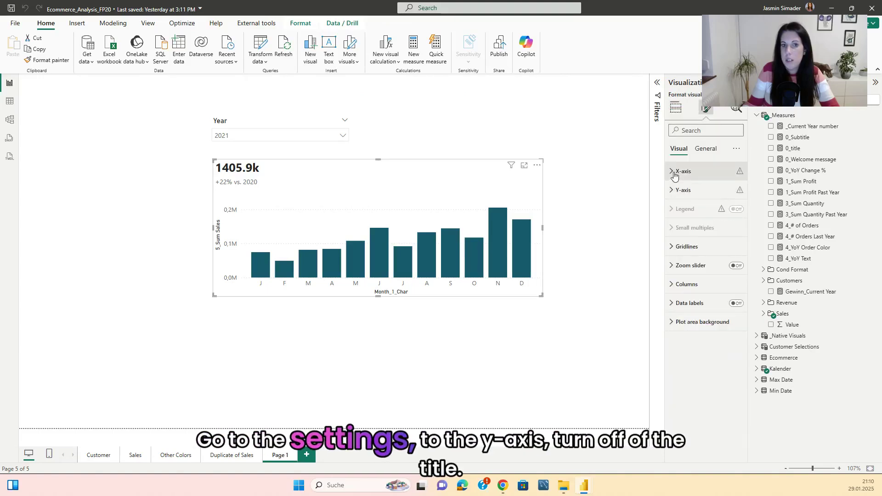
click(674, 175)
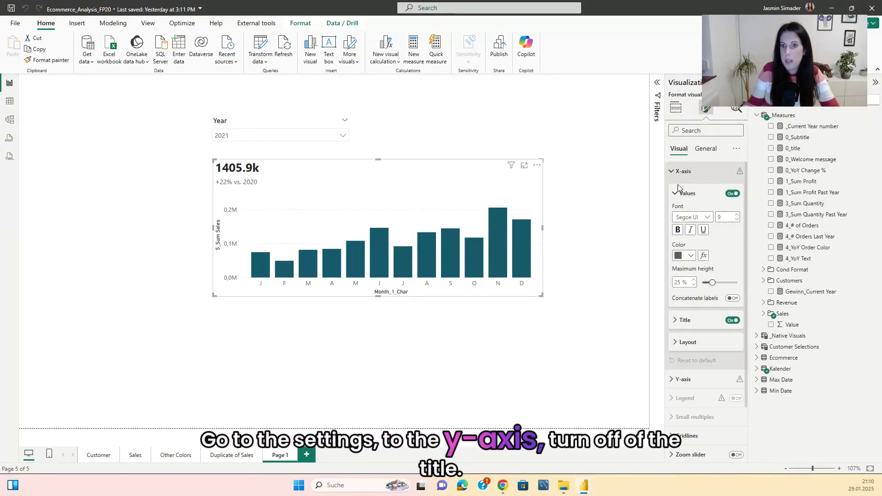
click(731, 321)
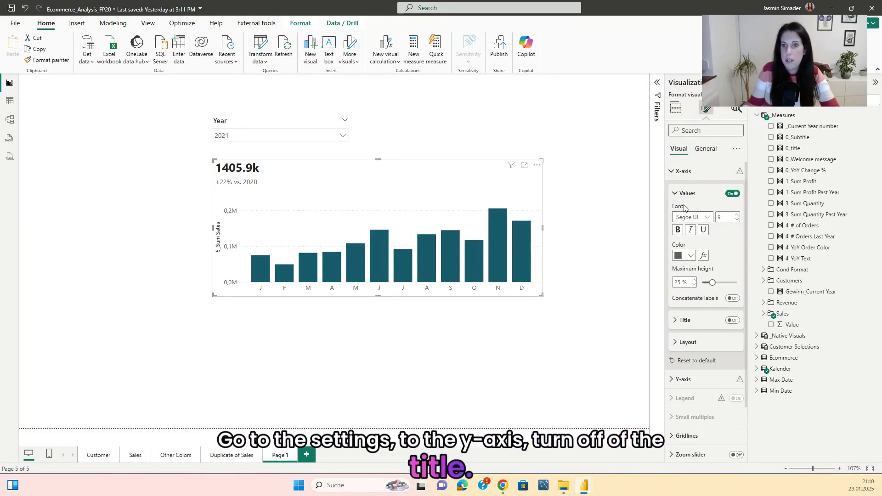
click(673, 173)
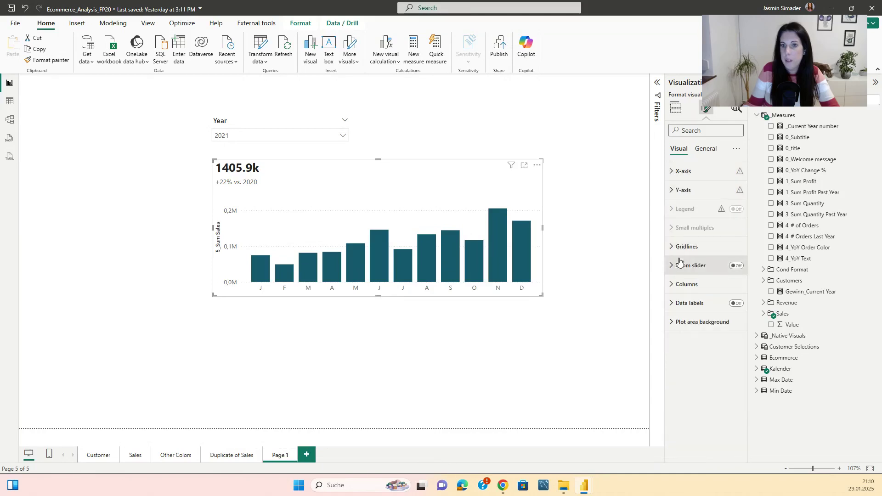
click(675, 192)
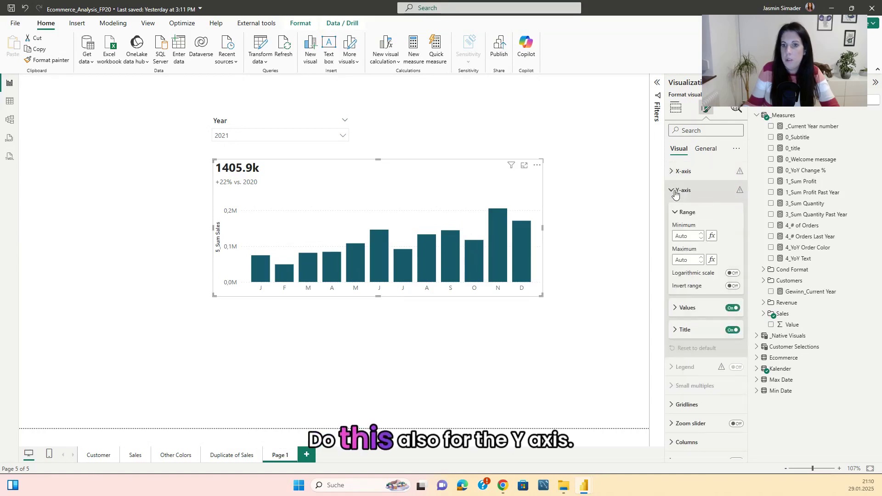
click(732, 308)
click(729, 330)
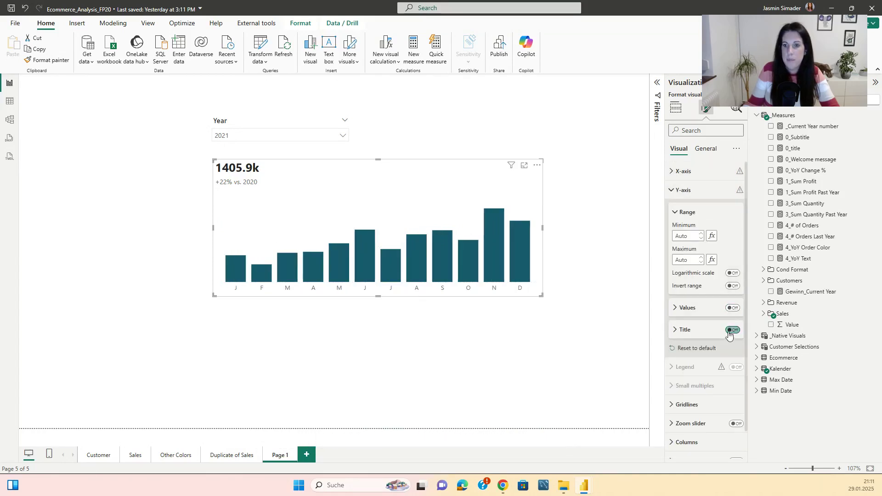
click(733, 308)
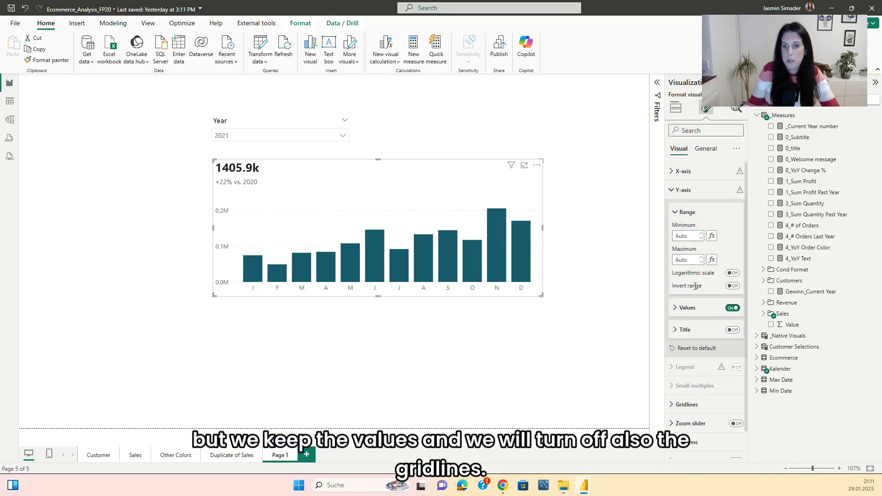
Step: Turn off the chart's horizontal gridlines
scroll(708, 321, down, 1)
click(687, 374)
scroll(690, 322, down, 5)
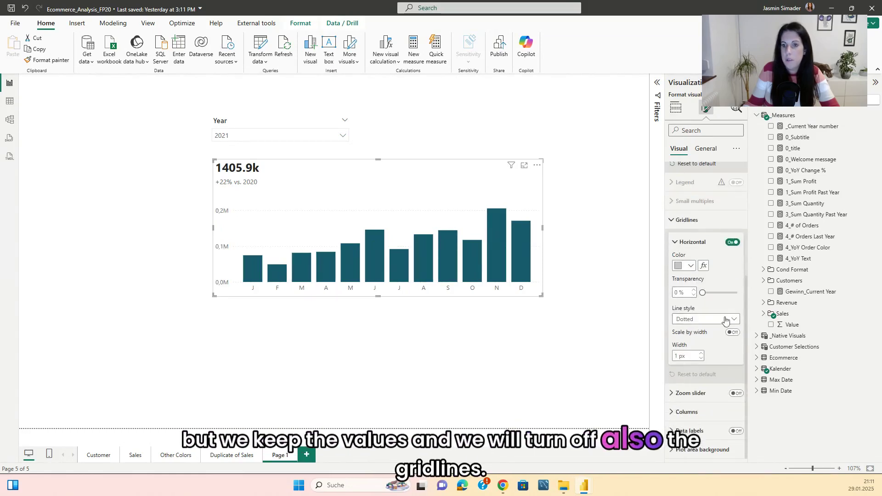
click(732, 243)
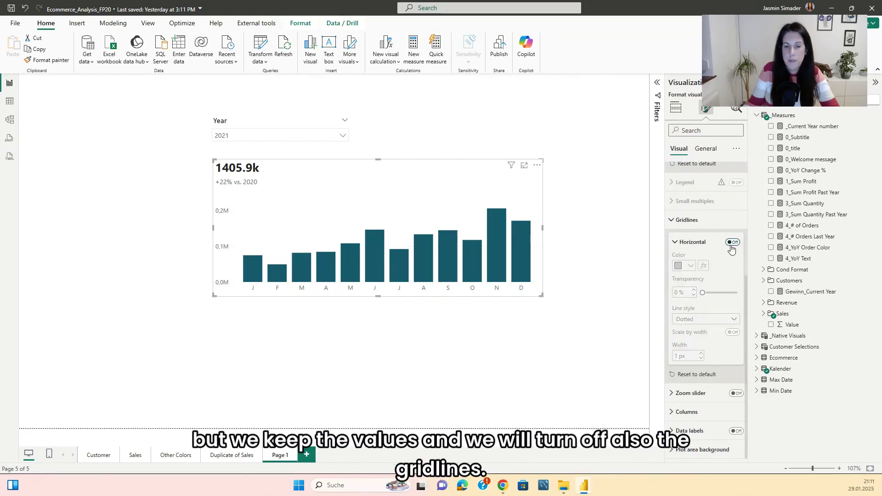
click(596, 213)
drag(382, 187, 382, 187)
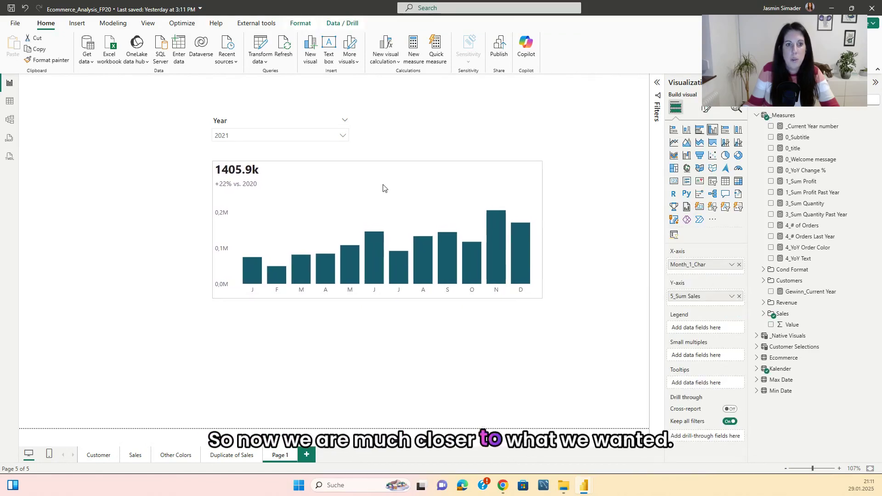
click(568, 195)
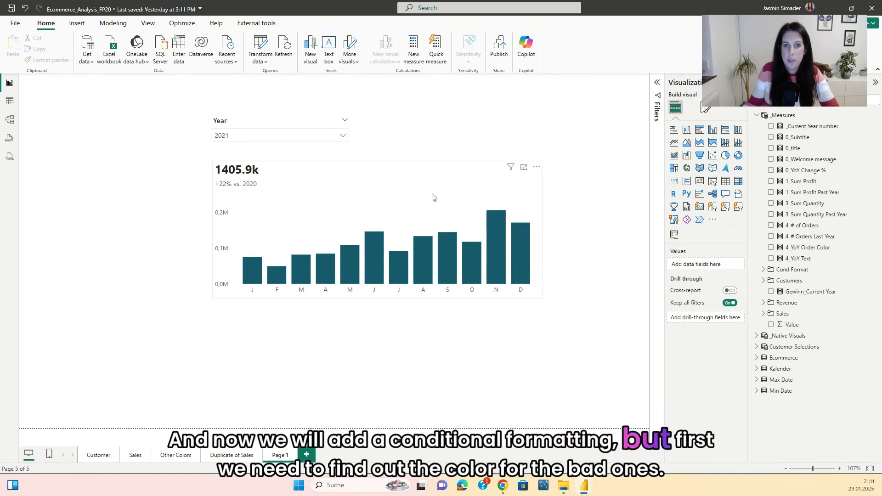
Step: Colour all chart columns with the orange theme swatch, #FE8D2C
click(435, 181)
click(710, 111)
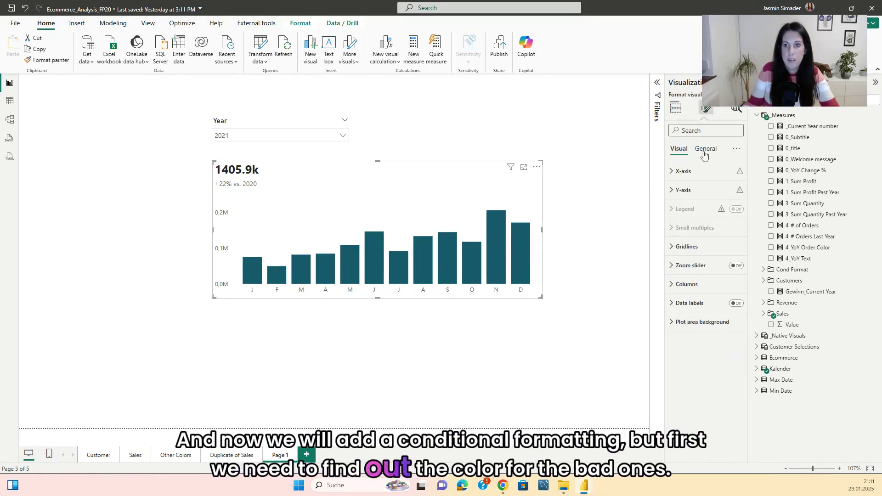
click(687, 275)
click(692, 376)
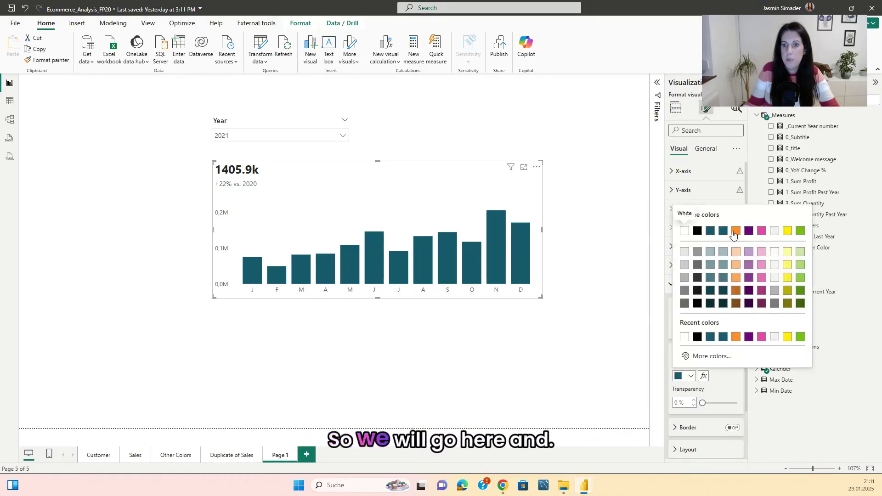
click(733, 235)
click(704, 377)
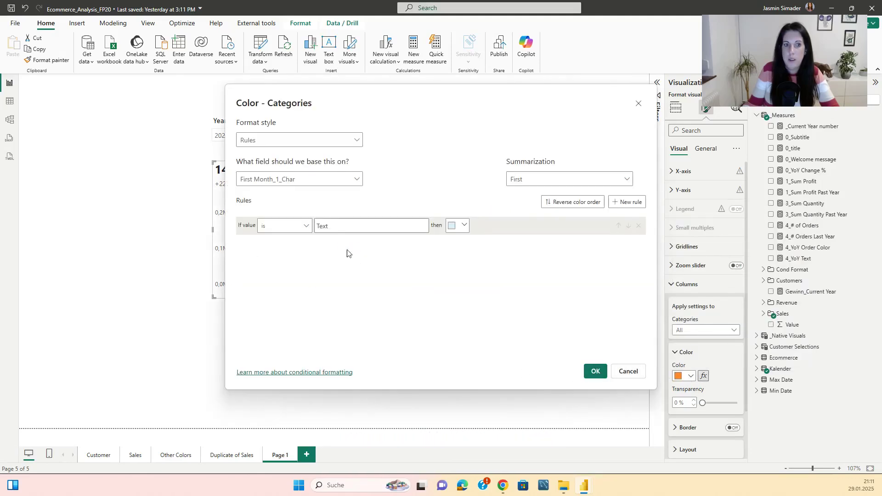
click(636, 372)
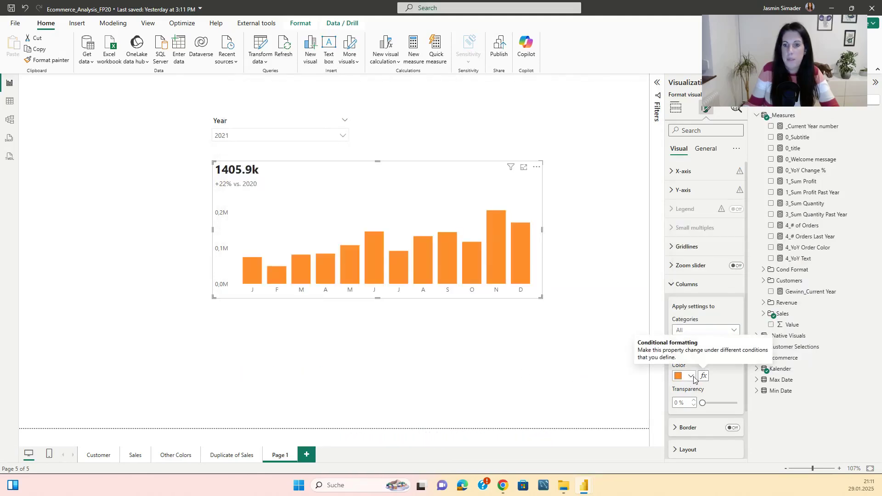
click(690, 376)
click(703, 361)
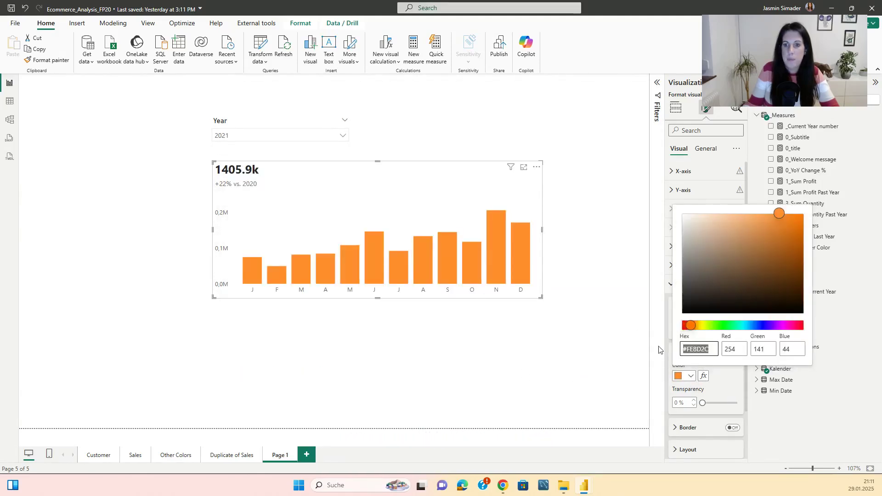
click(713, 346)
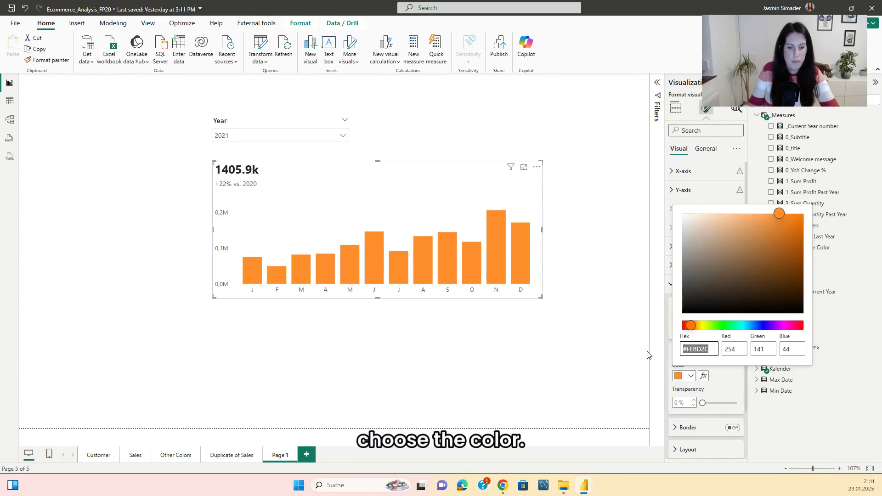
click(751, 169)
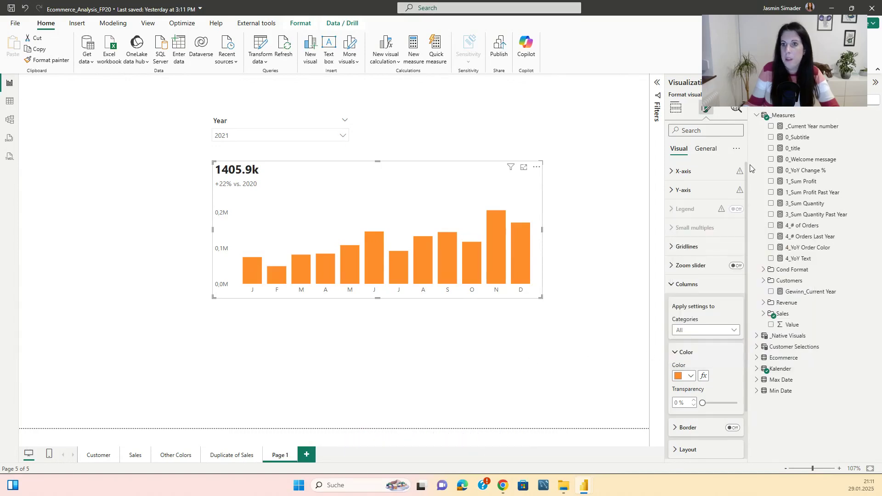
Step: Create a _Measures measure named 0_Color Bad AC returning "#FE8D2C", changing 'Good' to 'Bad' in the name
right_click(788, 117)
click(797, 132)
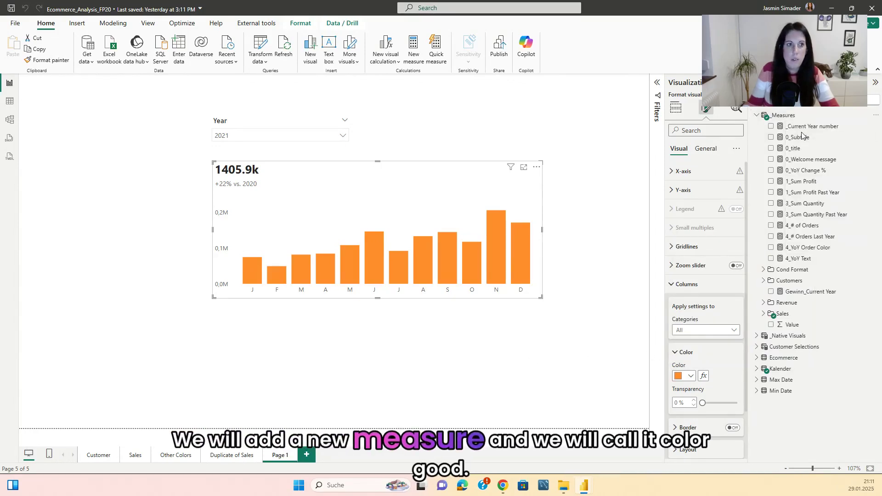
text(0_)
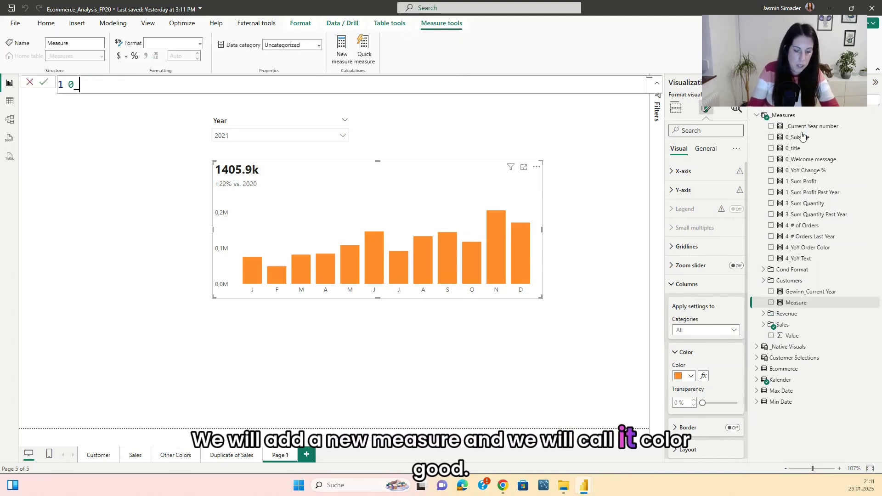
text(Color Good AC =)
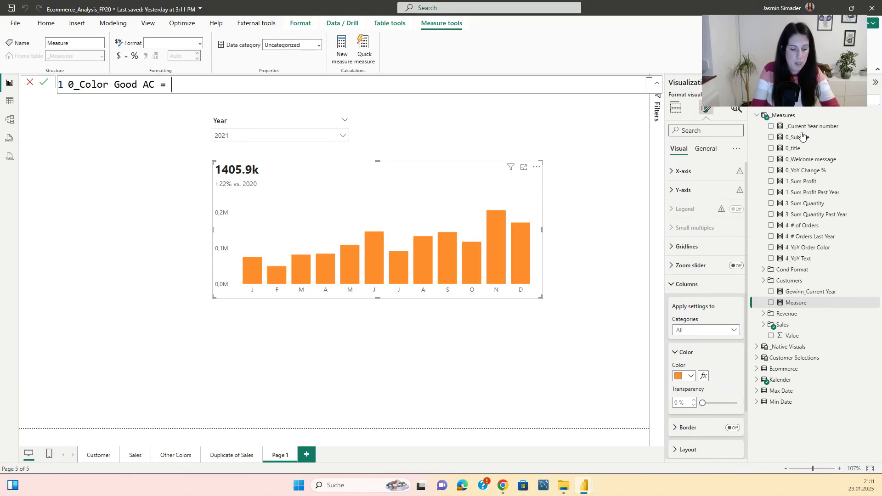
text("#FE8D2C)
double_click(125, 84)
key(BackSpace)
text(Bad)
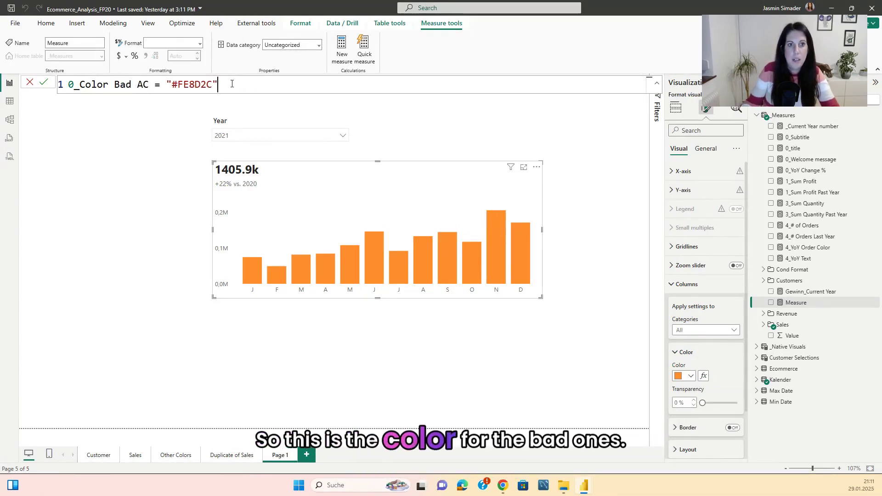
key(Return)
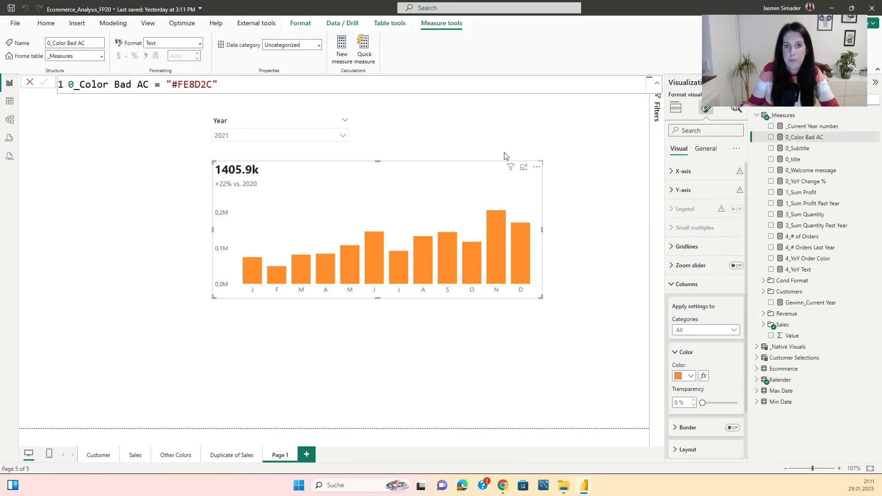
Step: Return to the report and select the monthly sales chart's formatting options
click(391, 138)
click(450, 184)
click(706, 107)
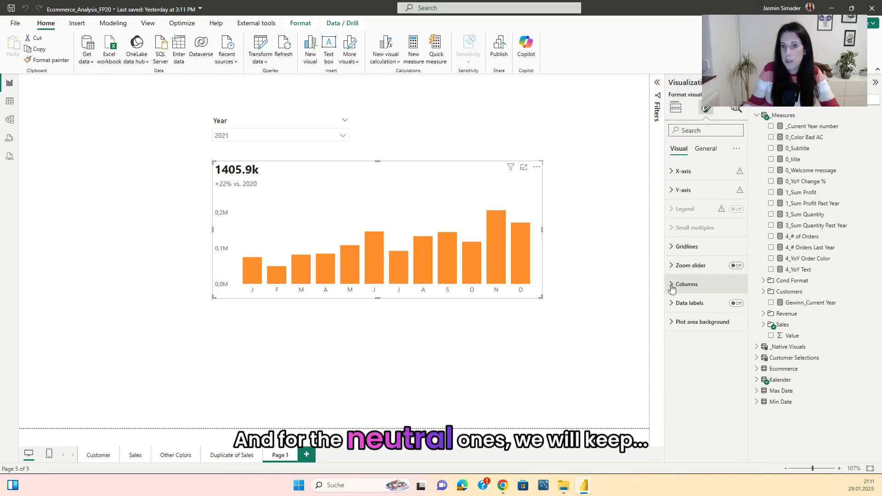
Step: Colour all chart columns light grey and check the grey's hex code
click(687, 284)
click(691, 376)
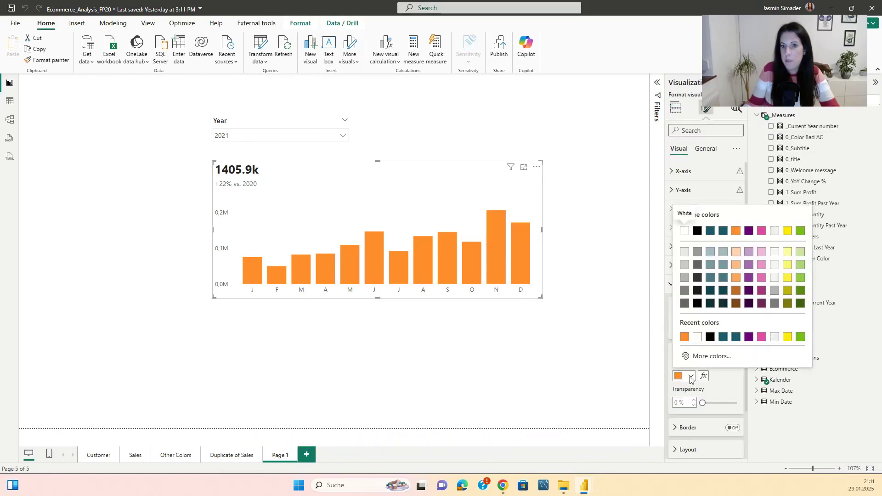
click(685, 265)
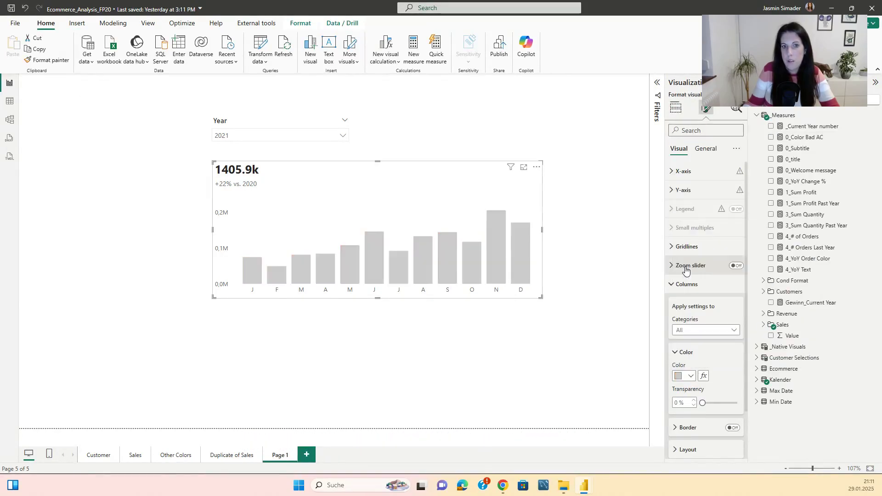
click(691, 376)
click(712, 353)
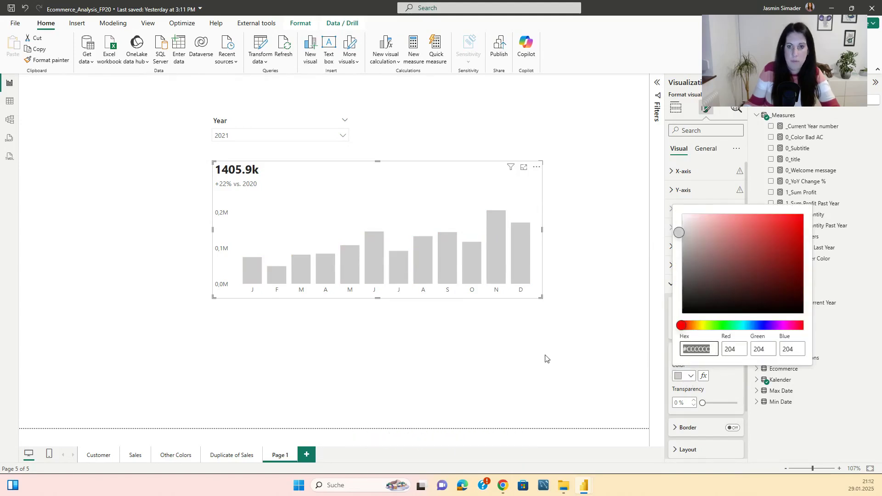
click(646, 310)
Step: Add a _Measures measure 0_Color Neutral AC returning "#CCCCCC"
right_click(781, 120)
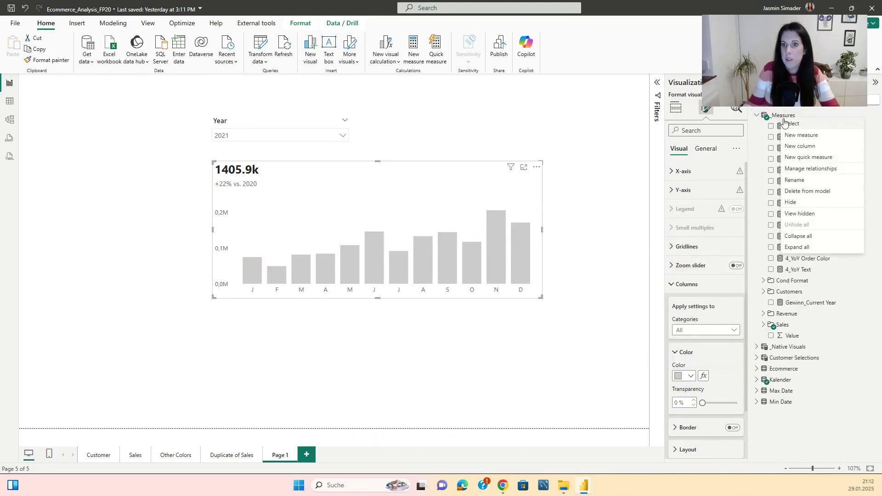
click(807, 136)
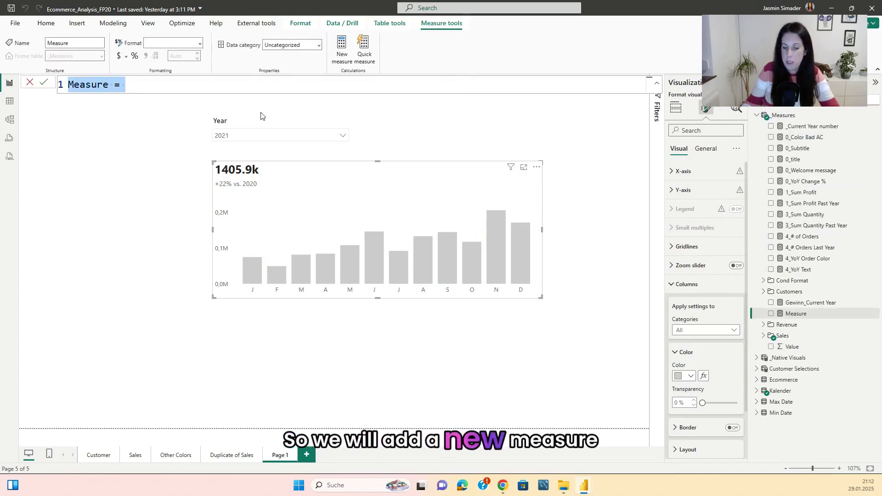
key(ctrl+a)
key(BackSpace)
text(0)
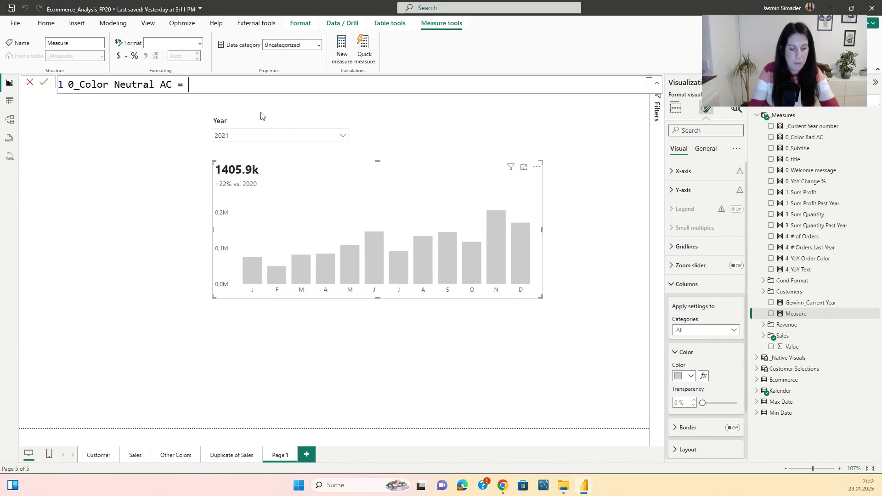
text("#CCCCCC)
key(Return)
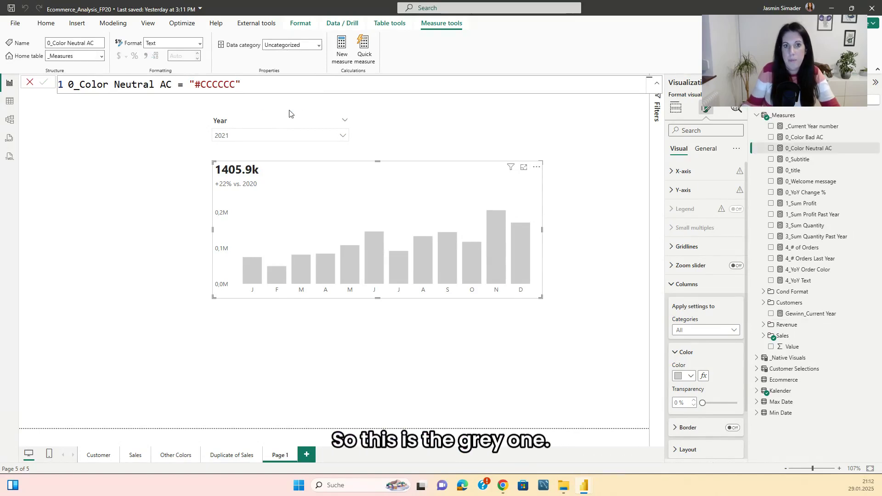
click(589, 134)
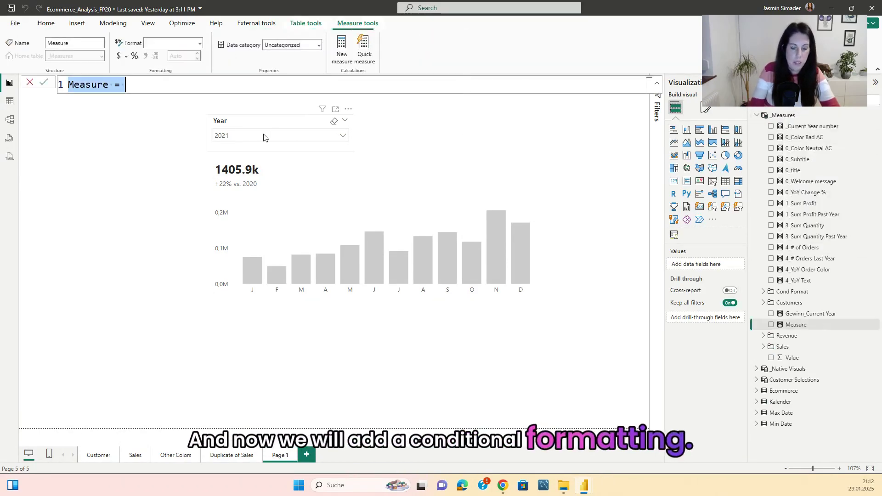
Step: Start measure 0_CF Bars AC with the IF condition [5_Sum Sales]<=[5_Sum Sales_PY]
text(0_CF Bars )
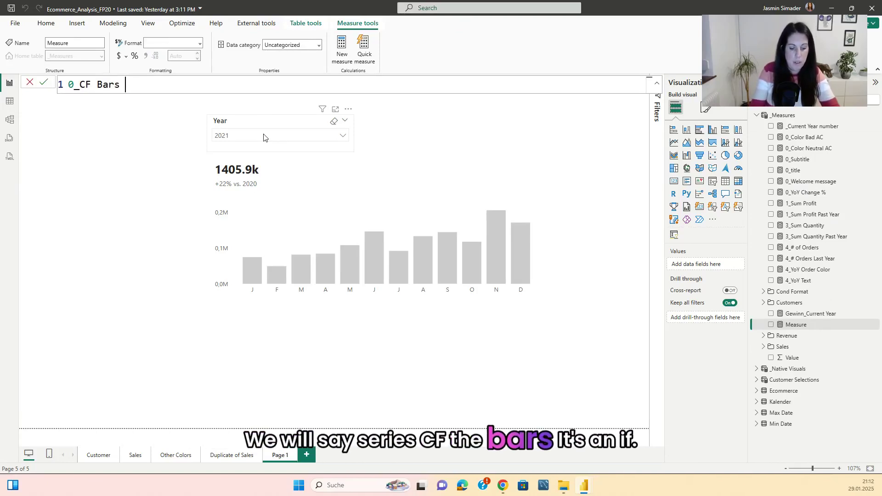
text(AC =)
key(shift+Return)
text(IF()
key(shift+Return)
text(Sales)
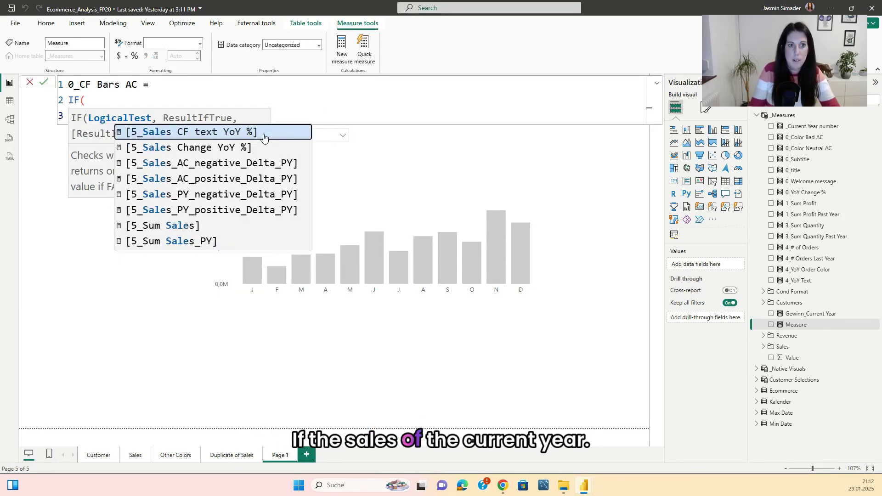
key(Down)
key(Down)
key(Down)
key(Down)
key(Down)
key(Down)
key(Tab)
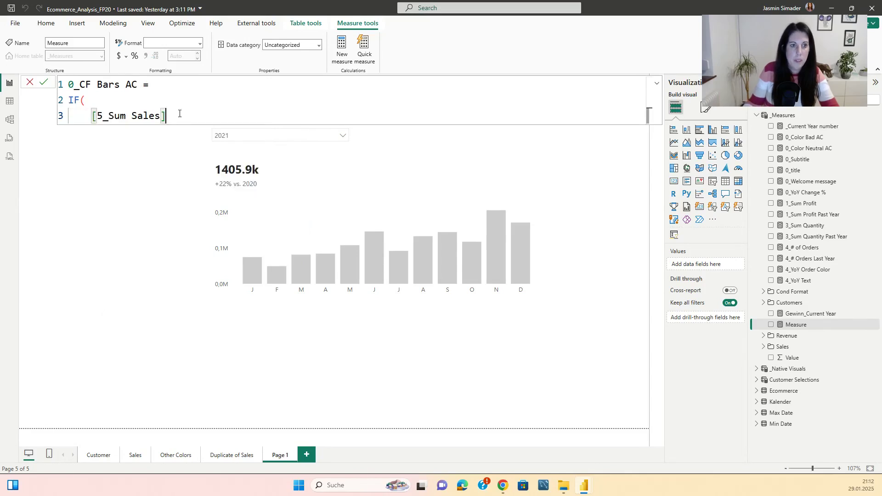
text(<=)
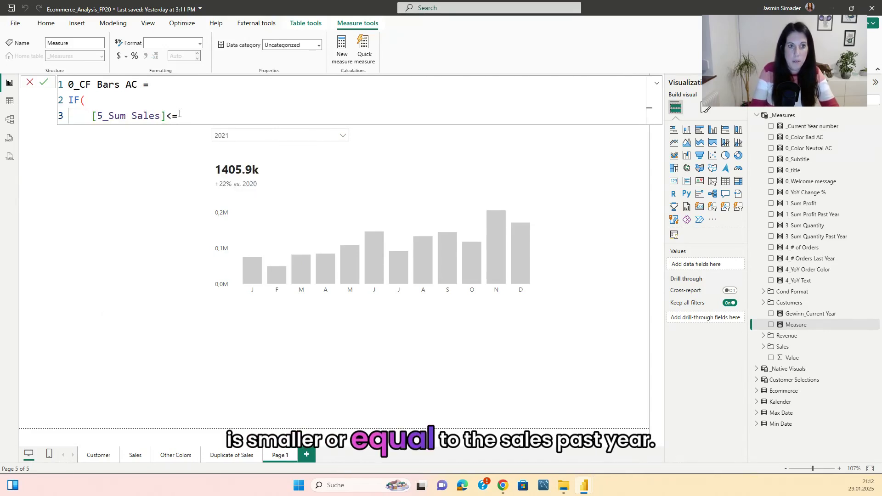
text(sale)
key(Down)
key(Down)
key(Down)
key(Down)
key(Down)
key(Down)
key(Down)
key(Tab)
text(,)
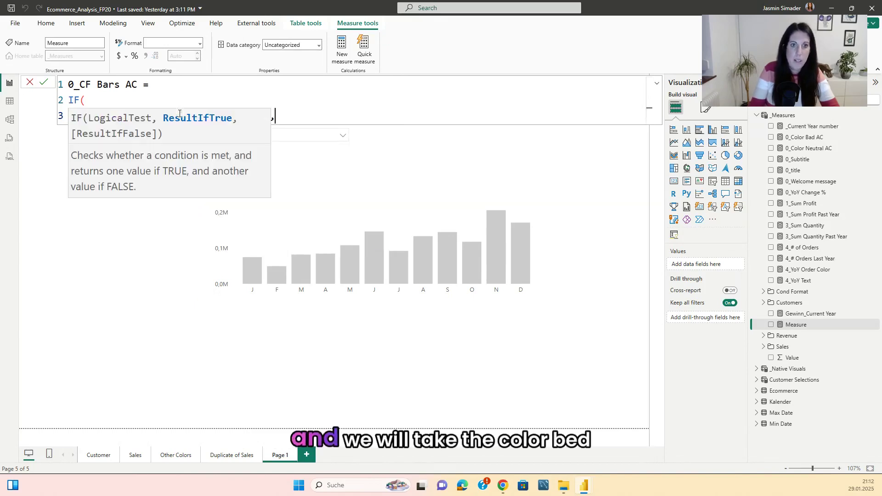
key(Return)
Step: Return [0_Color Bad AC] when true and [0_Color Neutral AC] otherwise, and commit the measure
text(colo)
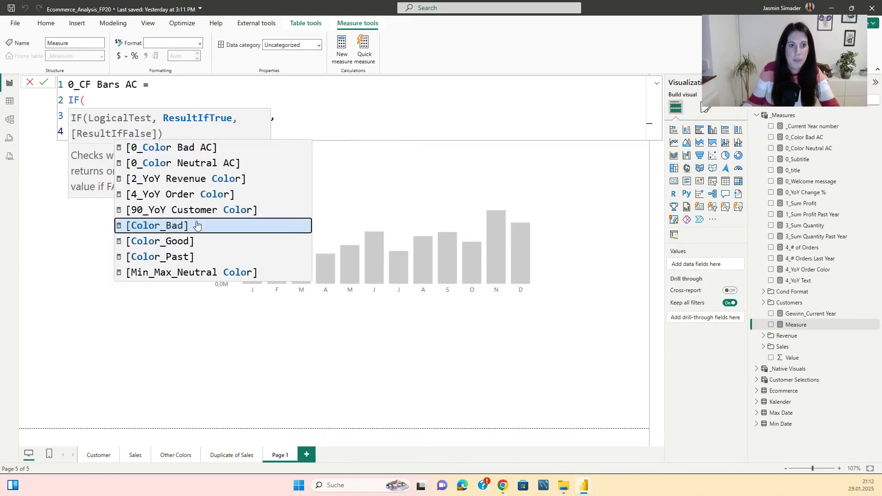
click(198, 148)
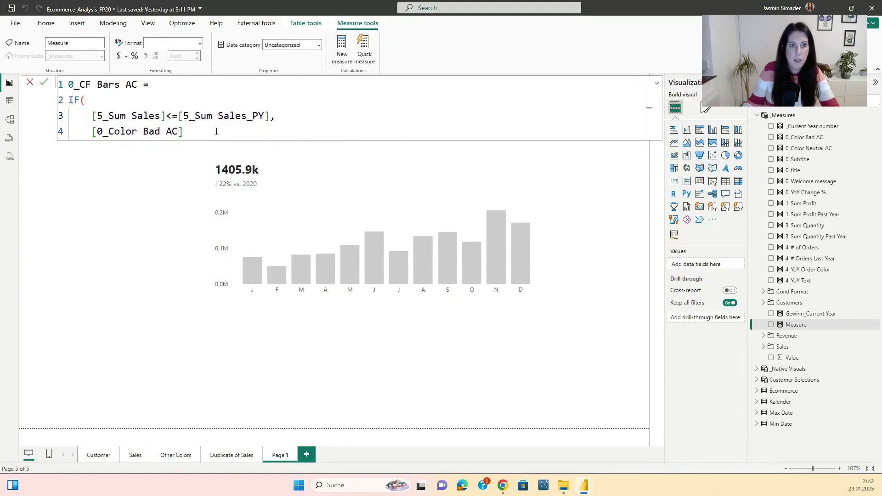
text(,)
key(Return)
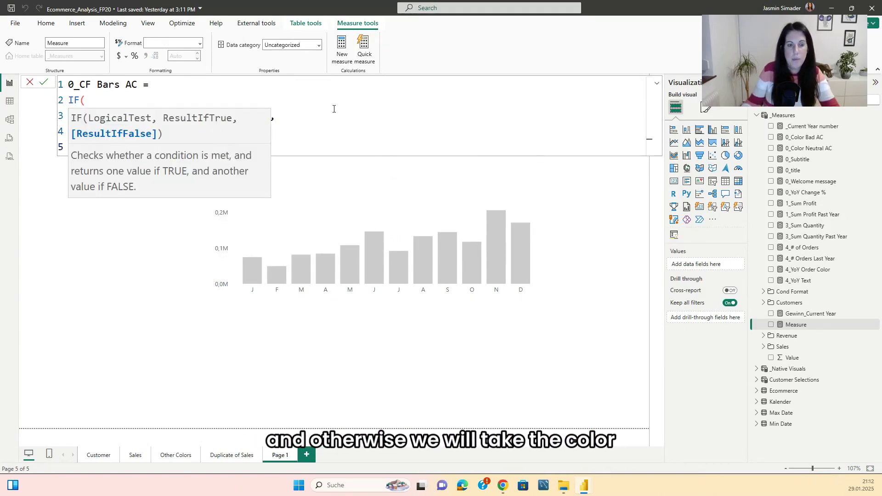
scroll(334, 109, down, 2)
click(170, 236)
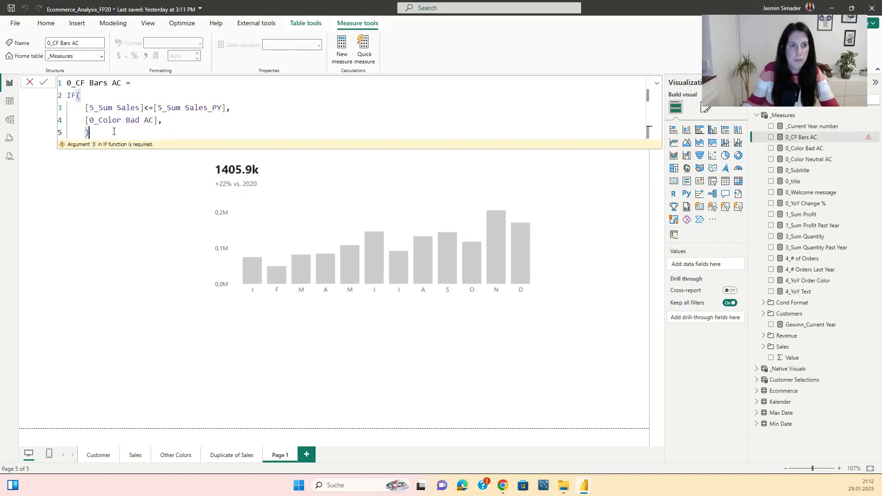
text(Color)
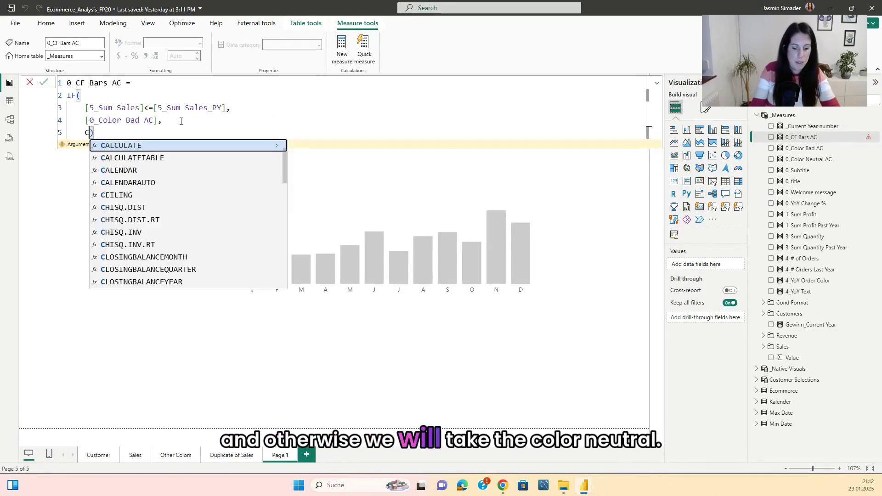
key(Down)
key(Up)
key(Up)
key(Up)
key(Up)
key(Up)
key(Tab)
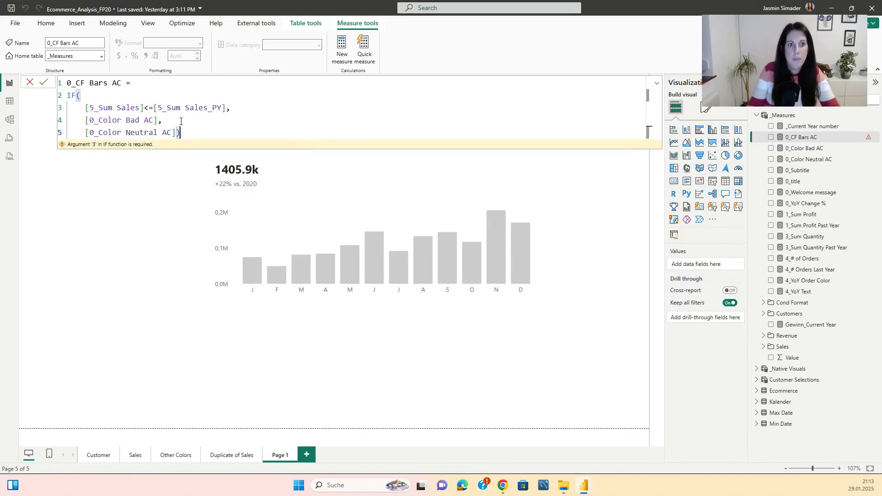
key(Return)
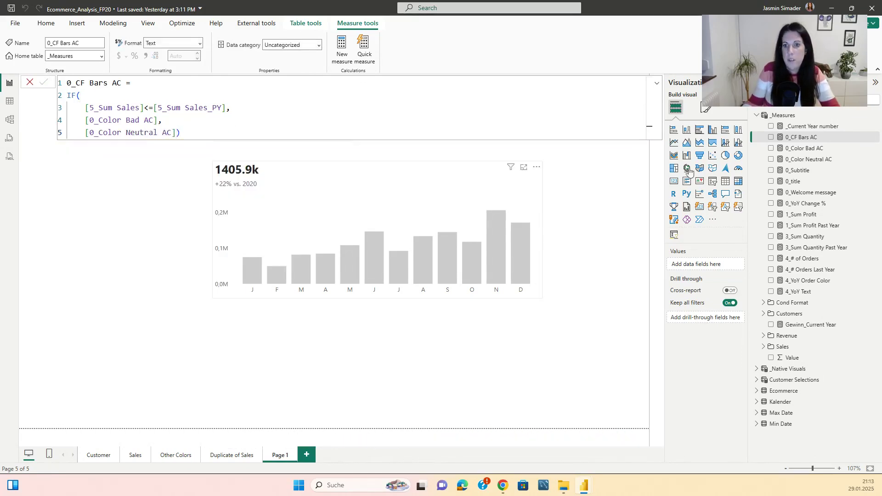
Step: Base the column colour on field value 0_CF Bars AC and nudge the chart slightly up
click(333, 192)
click(706, 107)
click(680, 285)
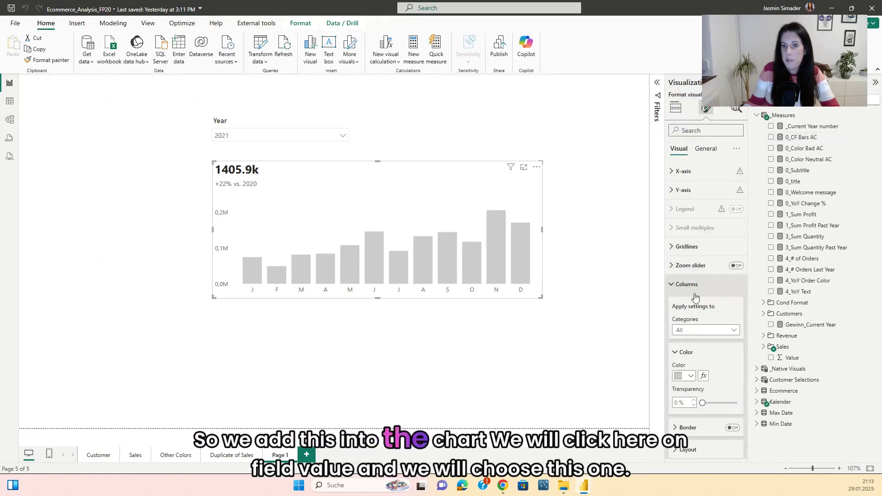
click(704, 376)
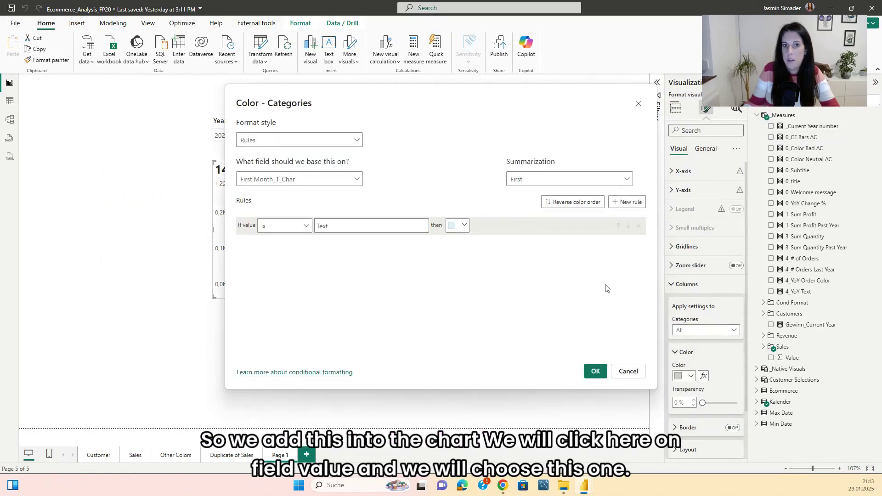
click(299, 140)
click(269, 193)
click(289, 180)
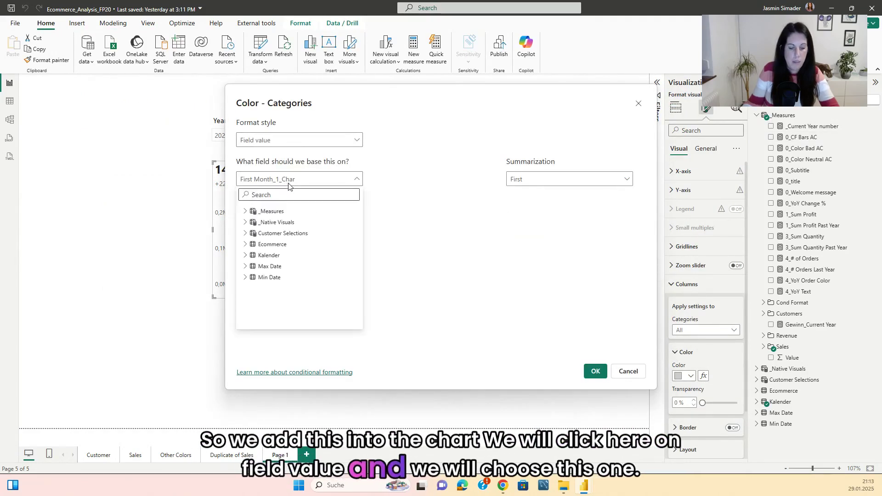
text(cf)
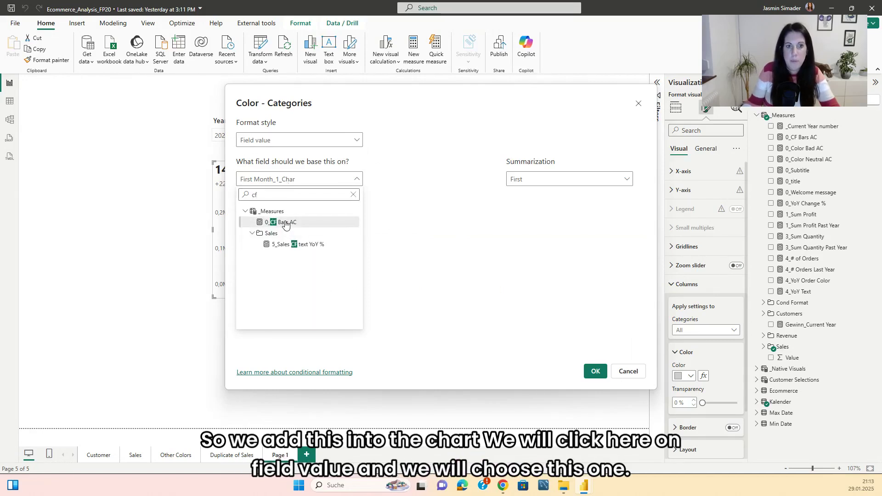
click(286, 224)
click(594, 372)
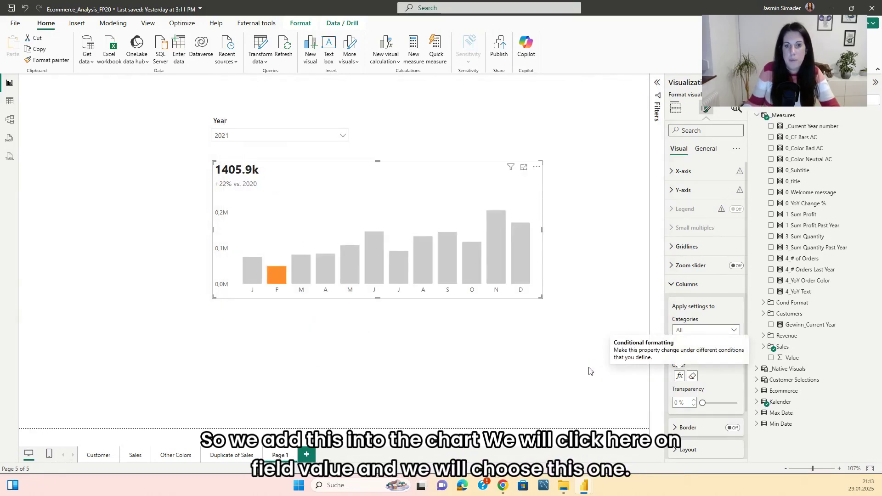
drag(376, 205, 376, 200)
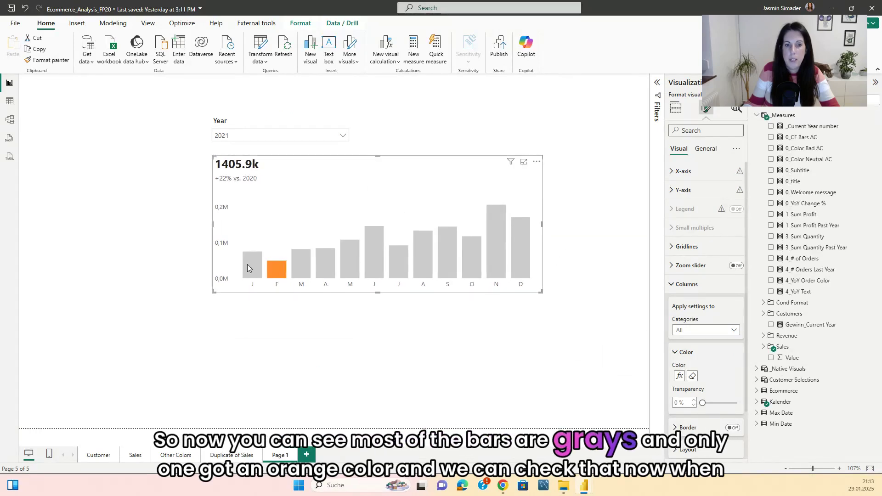
mouse_move(248, 264)
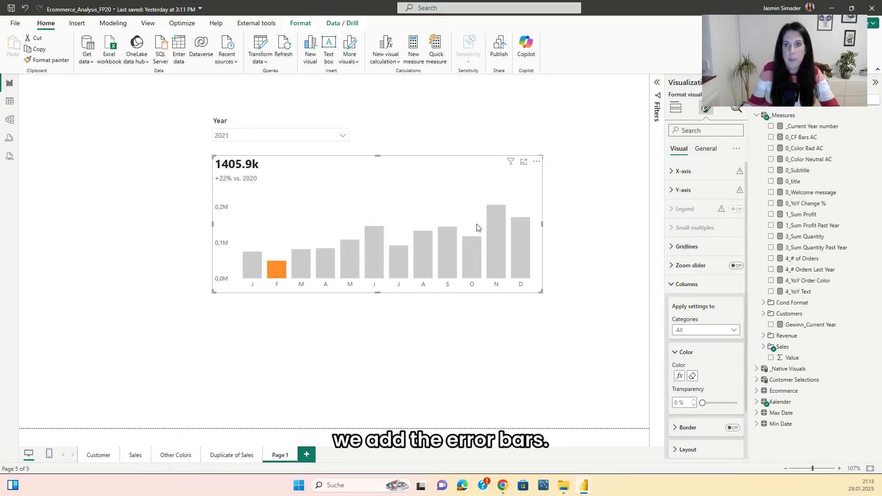
Step: Turn on error bars with both upper and lower bounds set to 5_Sum Sales PY
click(736, 109)
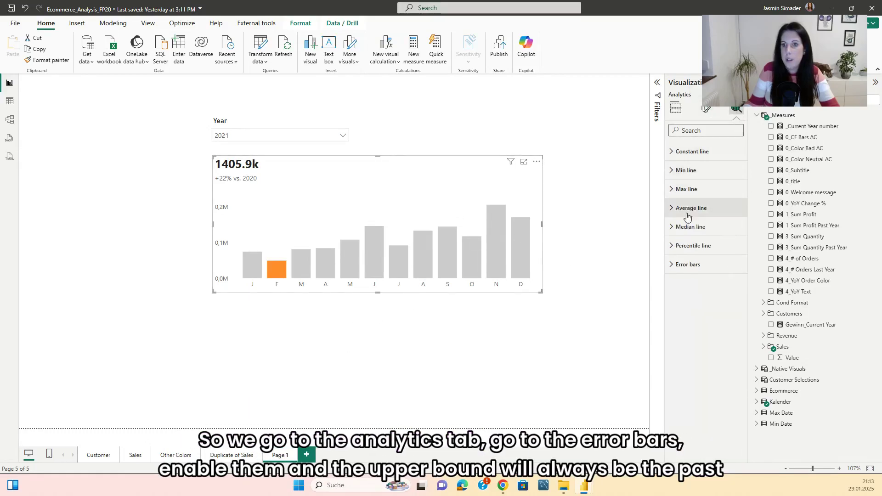
click(673, 265)
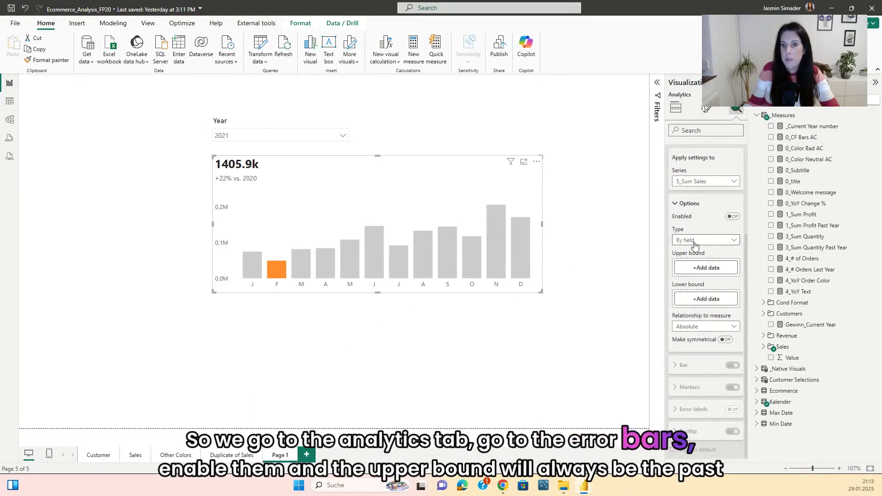
click(734, 217)
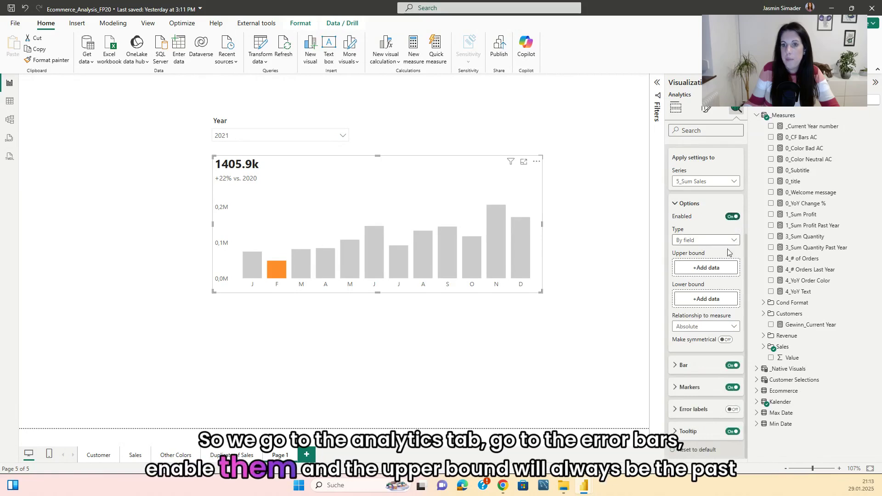
click(706, 271)
text(py)
click(808, 260)
click(707, 299)
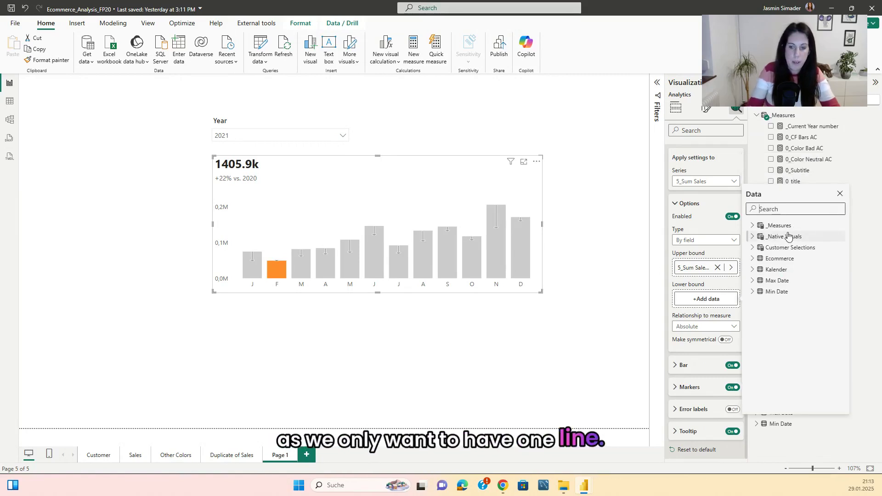
click(774, 291)
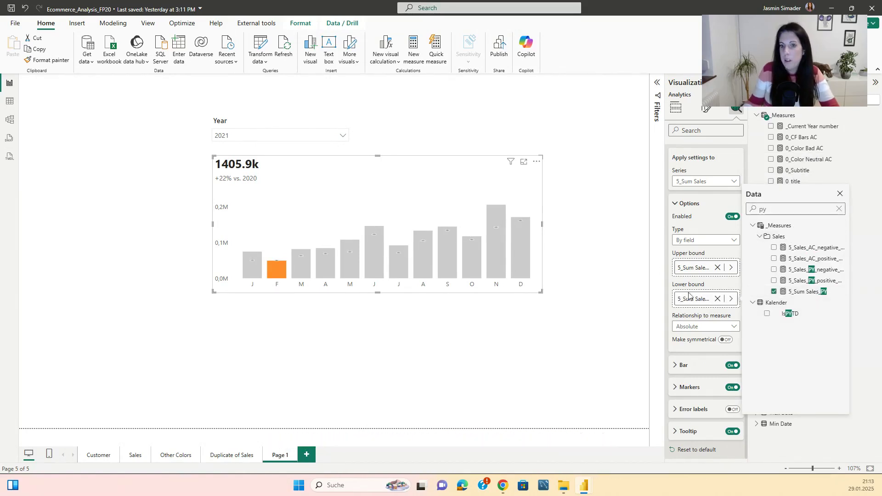
click(688, 394)
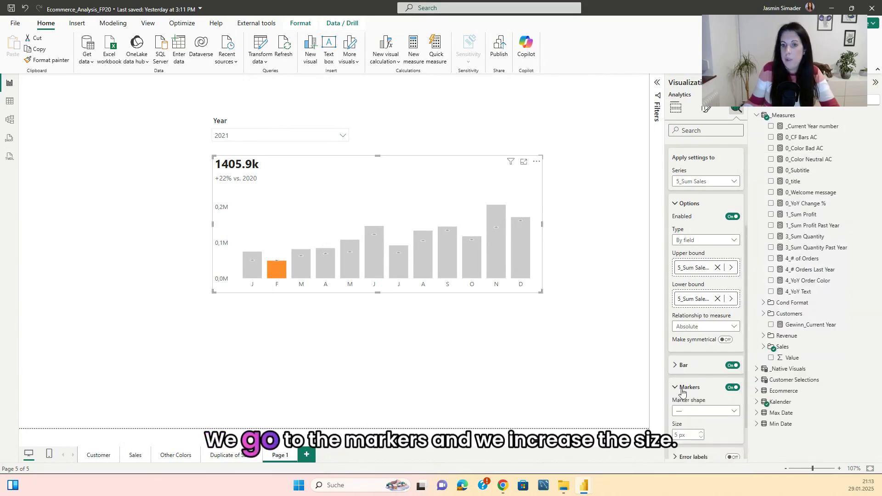
click(690, 391)
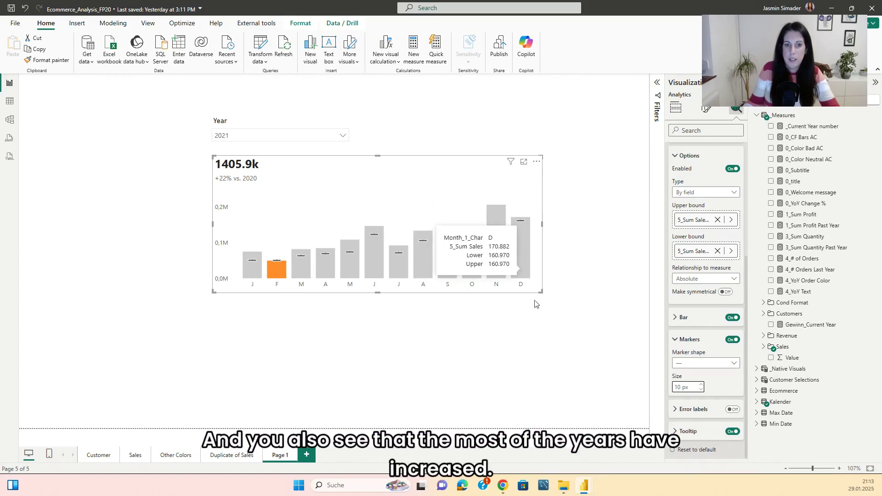
Step: Write SUMMARIZE(All(Kalender), Kalender[Month], Kalender[Month_1_Char]) in the 0_Line Dots AC formula
click(577, 276)
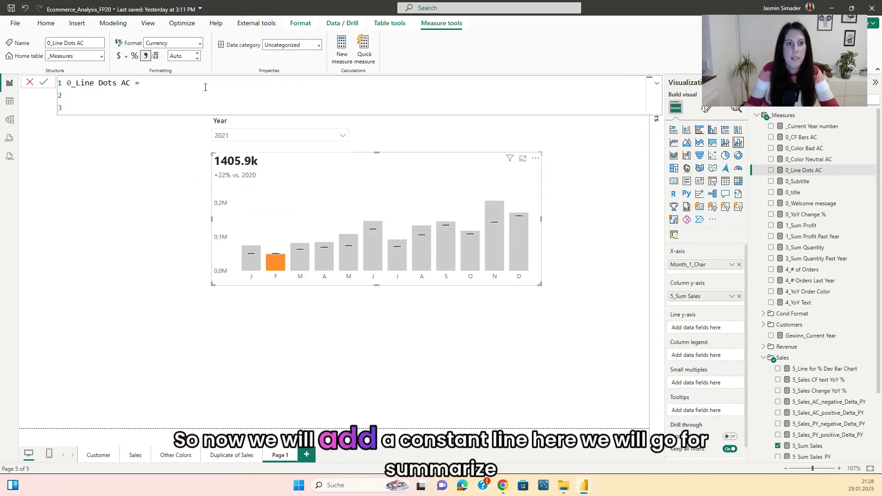
key(shift+Return)
key(shift+Return)
text(Summarite()
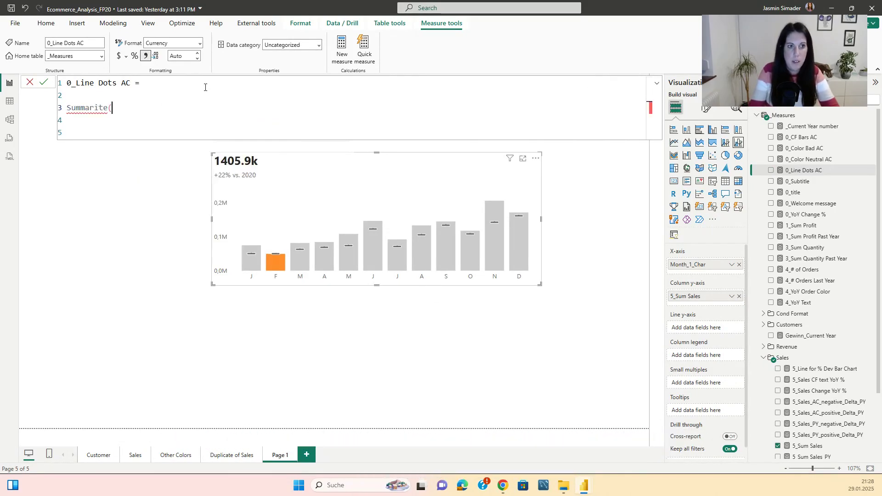
key(BackSpace)
key(BackSpace)
key(BackSpace)
key(Tab)
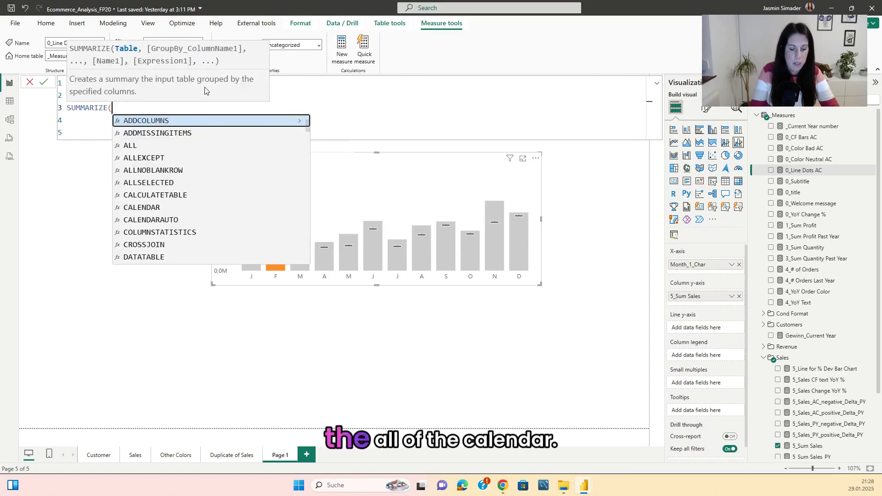
text(All(Kalender)
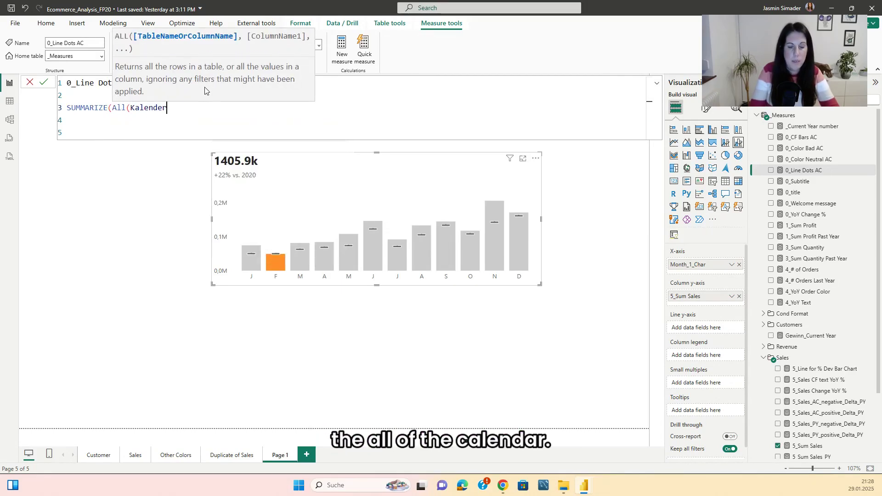
text(),)
key(shift+Return)
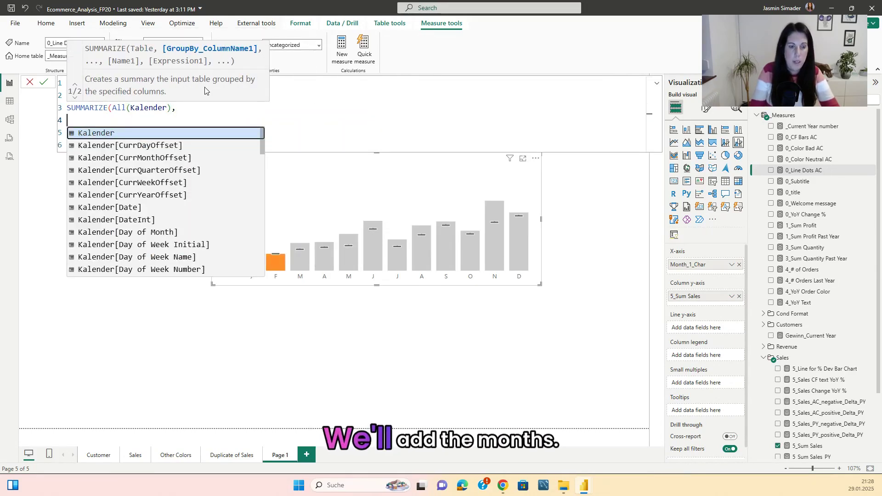
text(Mo)
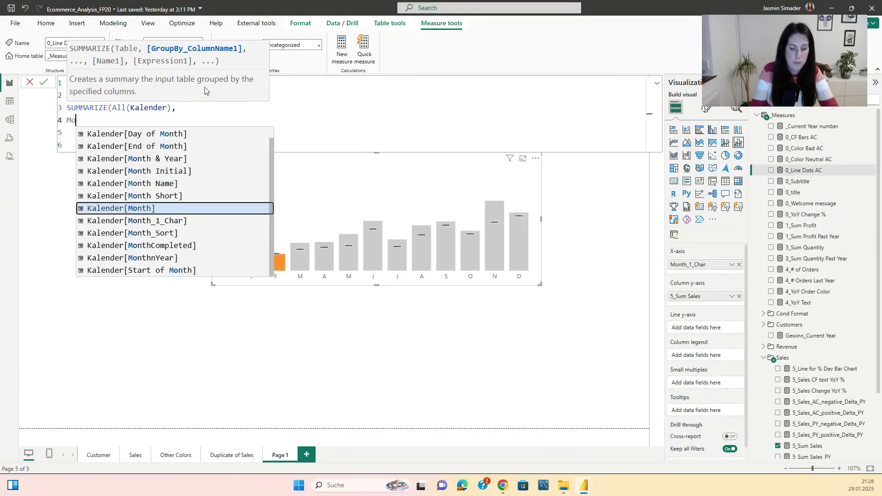
text(nth)
key(Tab)
text(,)
key(shift+Return)
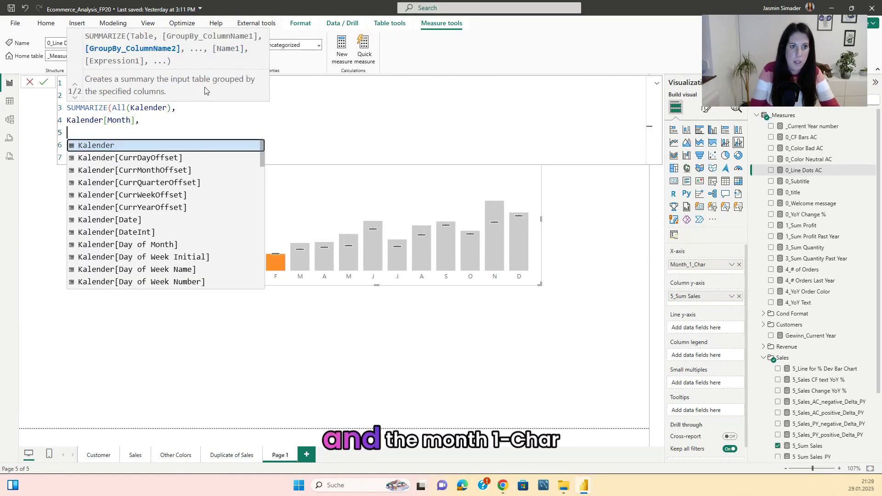
text(month)
key(Down)
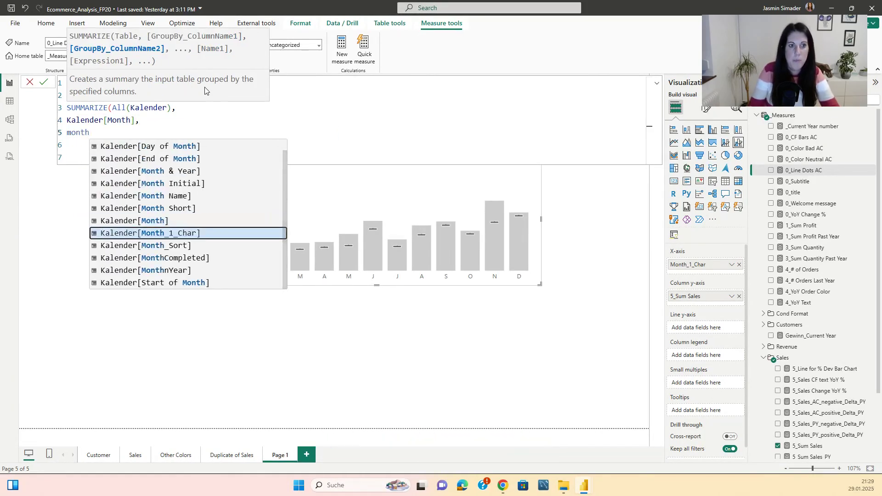
key(Tab)
Step: Wrap the summary in ADDCOLUMNS, adding a "Sales" column of [5_Sum Sales], and indent it
click(100, 95)
text(Ad)
key(Tab)
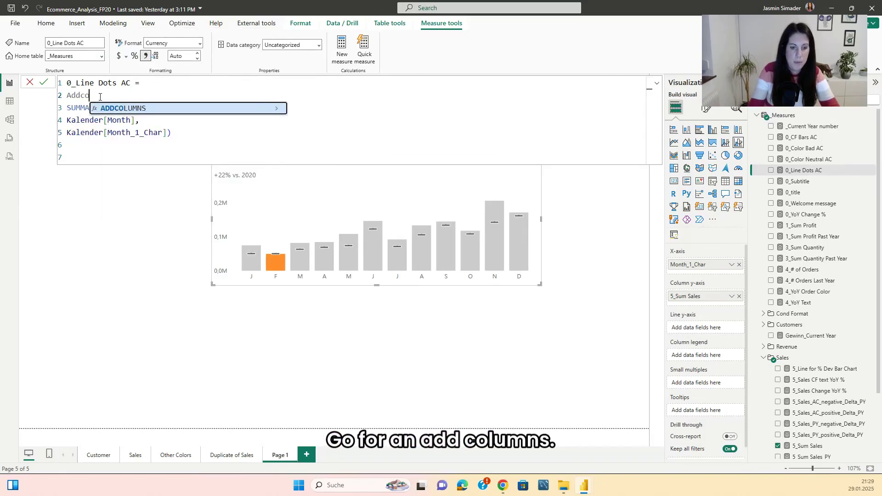
text(()
click(283, 120)
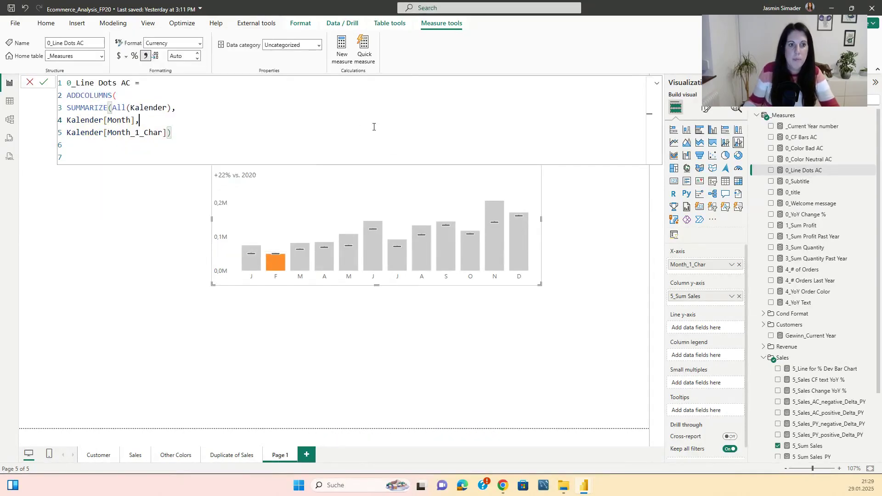
text(,)
key(Return)
text(")
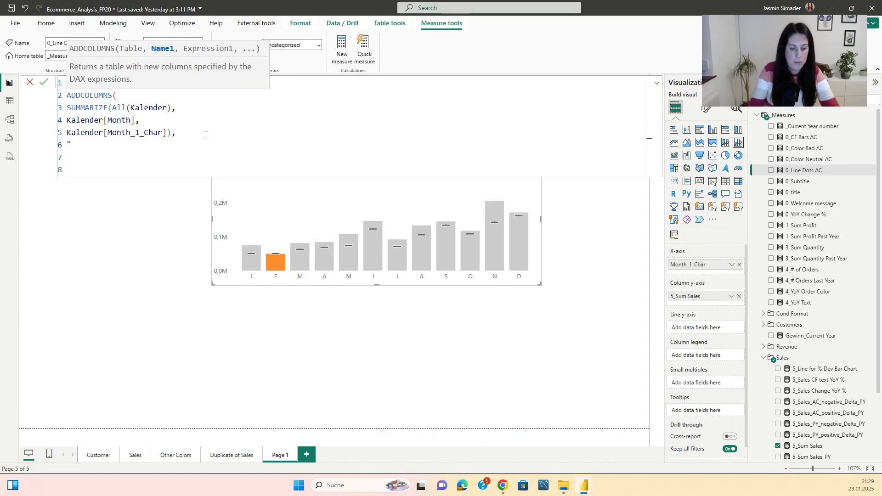
text(Sales", Sum)
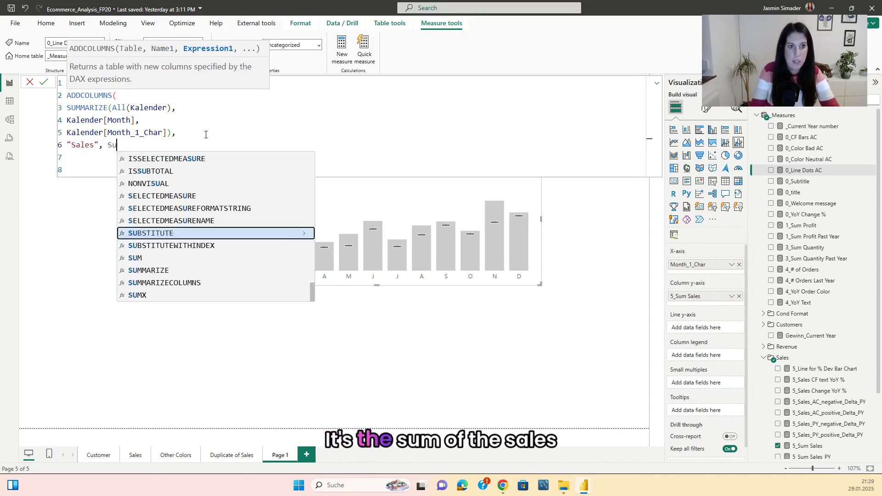
key(Up)
key(Up)
key(Tab)
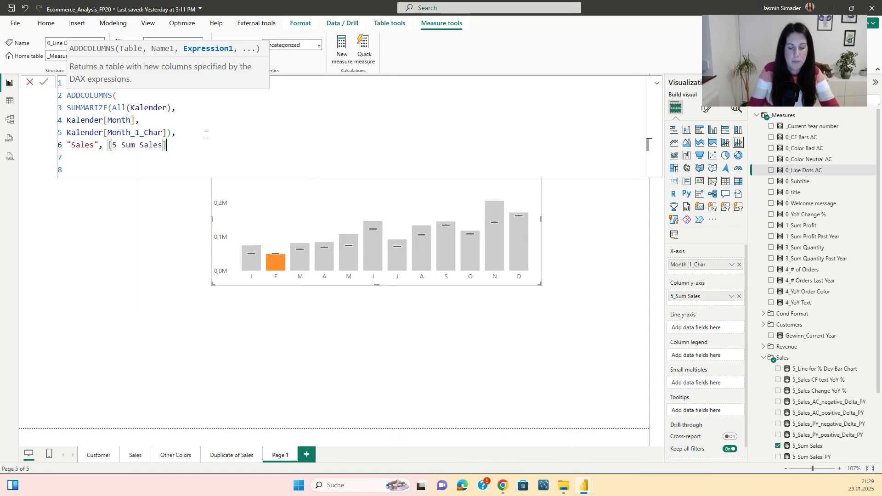
text())
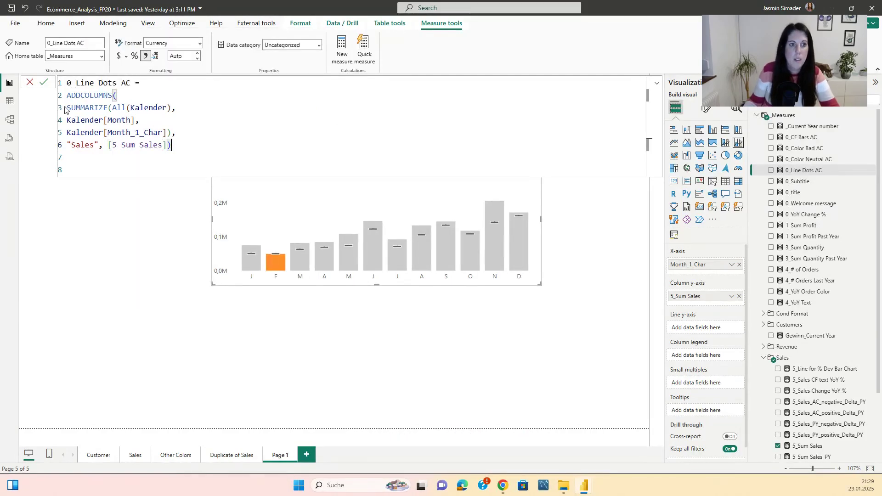
drag(68, 108, 190, 133)
key(Tab)
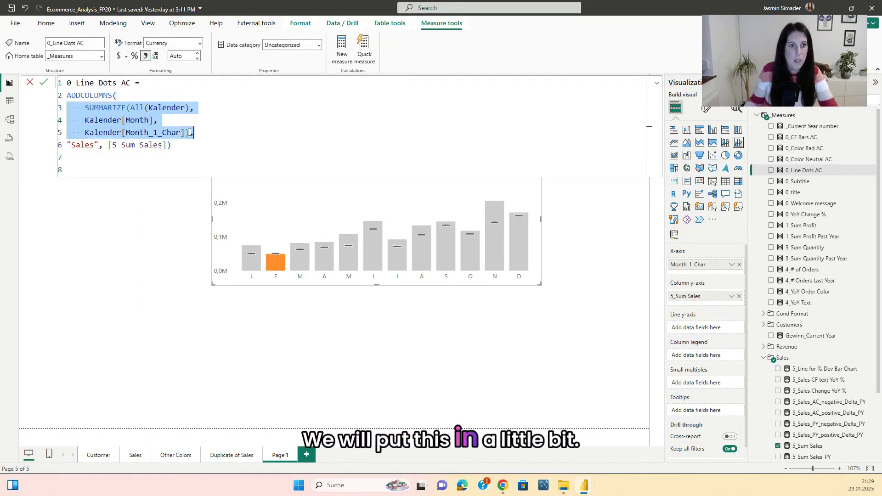
click(211, 161)
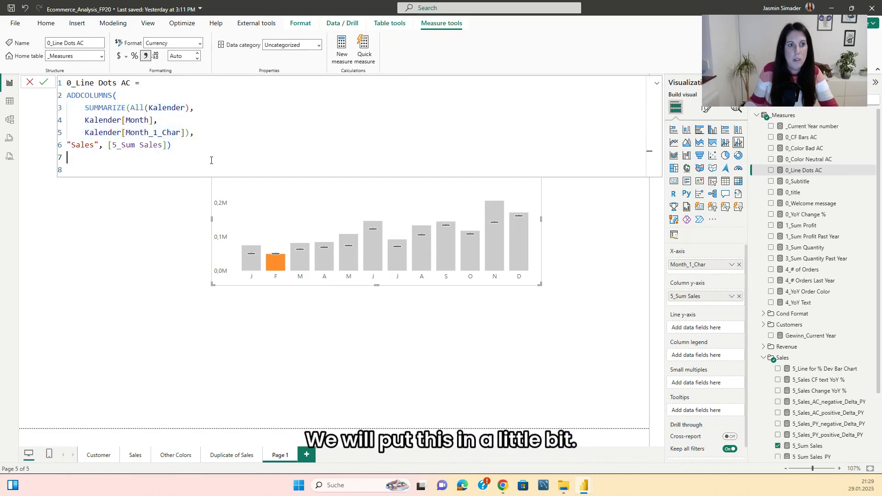
Step: Wrap everything in MAXX over [5_Sum Sales], multiplied by 1.2
click(161, 87)
key(Return)
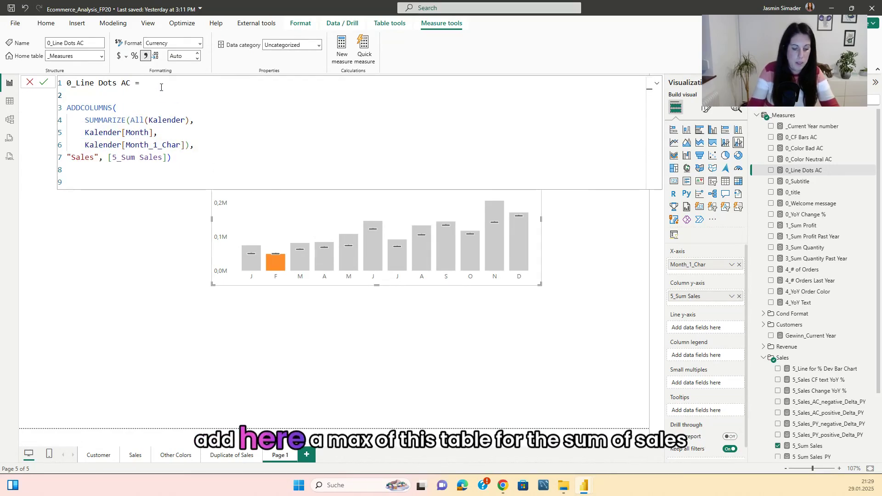
text(MAXX()
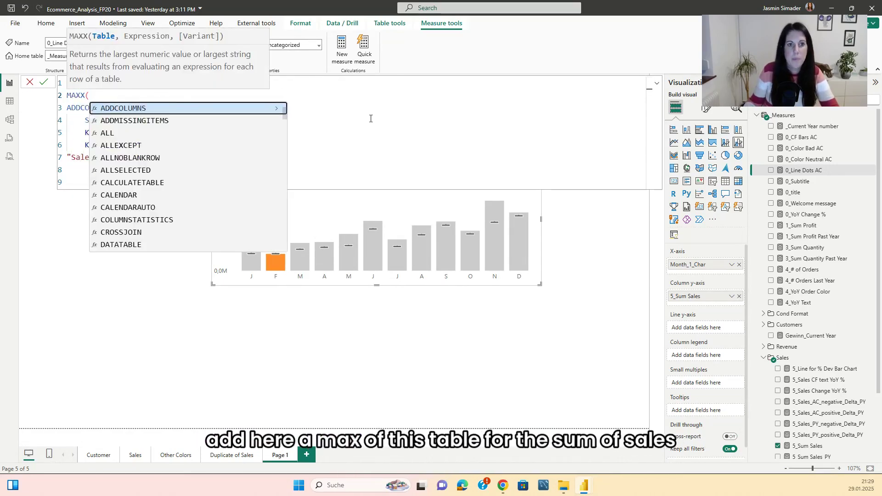
click(189, 157)
text(,)
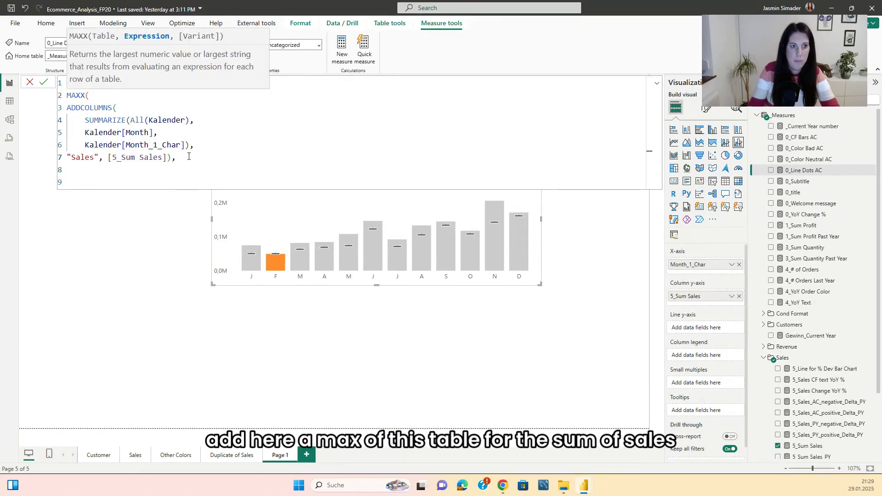
key(Return)
text(Sum)
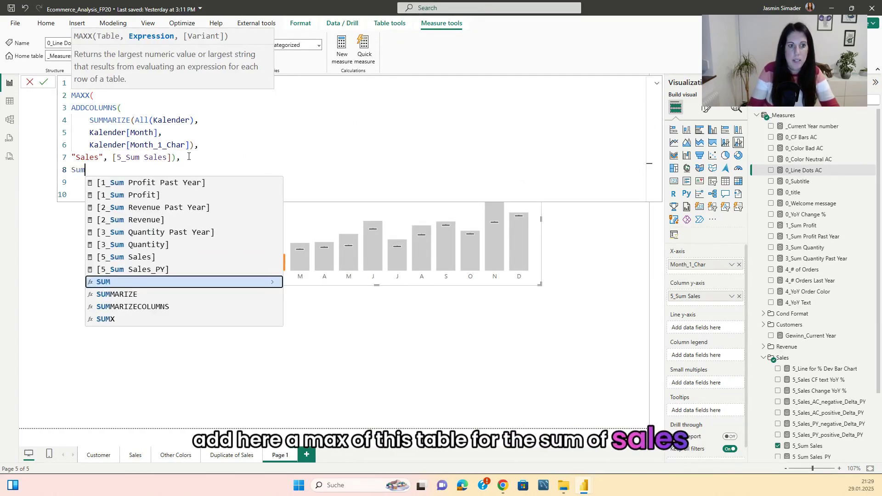
key(Up)
key(Up)
key(Tab)
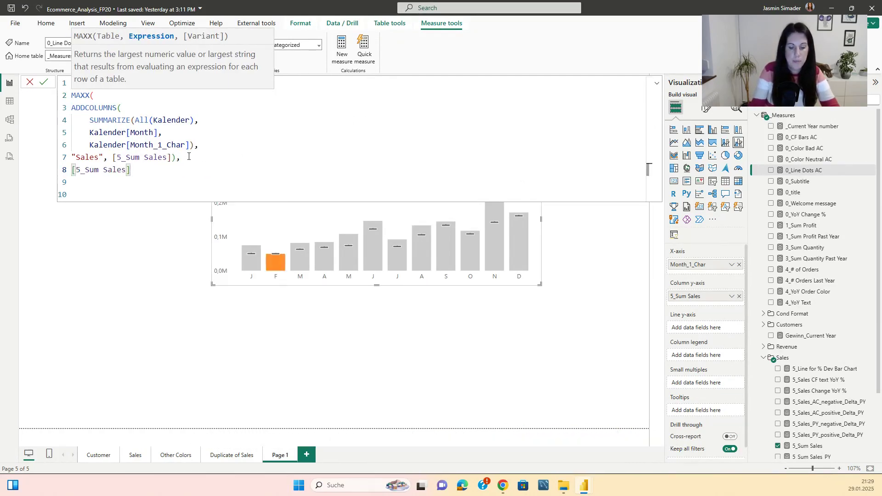
text() *1,.2)
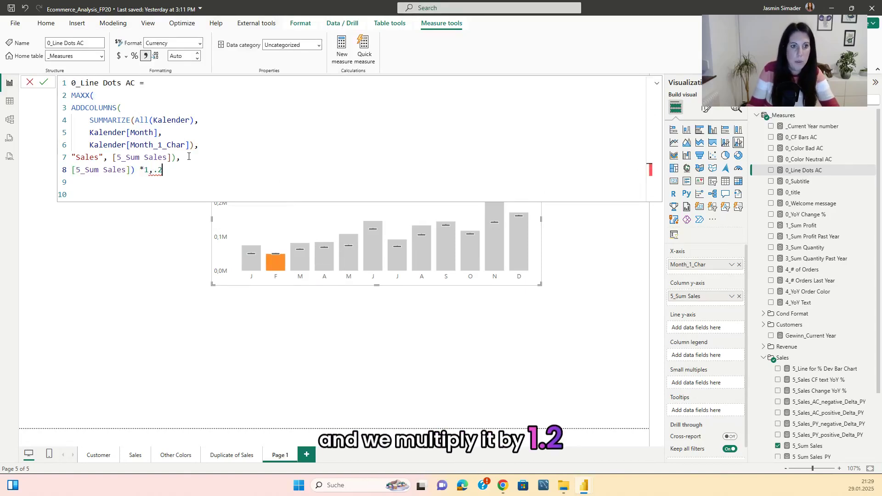
key(BackSpace)
key(BackSpace)
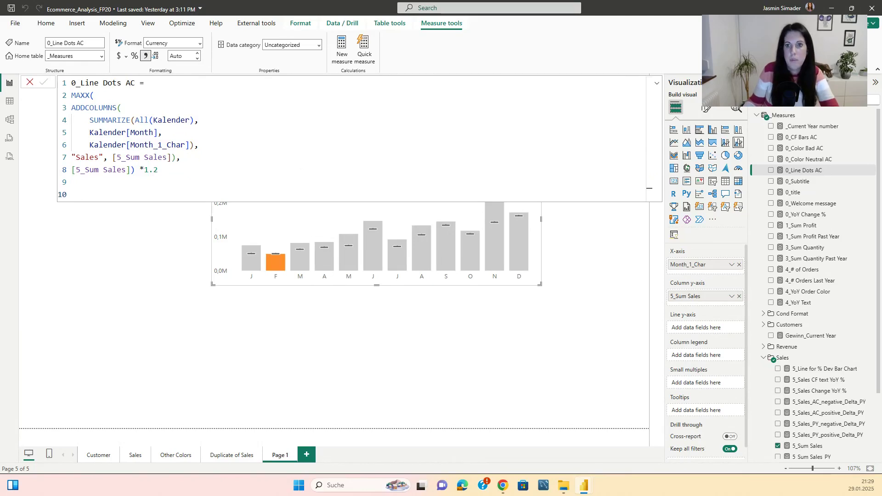
Step: Plot 0_Line Dots AC on the chart's line y-axis and change its multiplier from 1.2 to 1.5
click(657, 83)
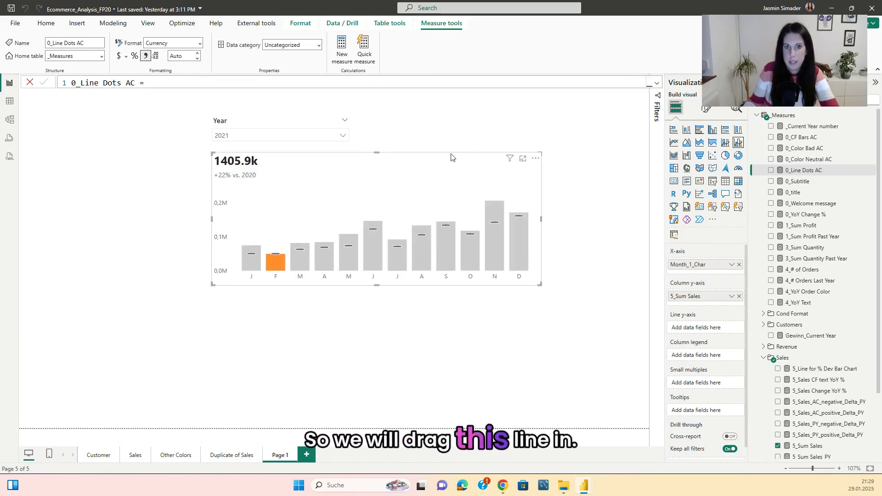
drag(809, 170, 720, 329)
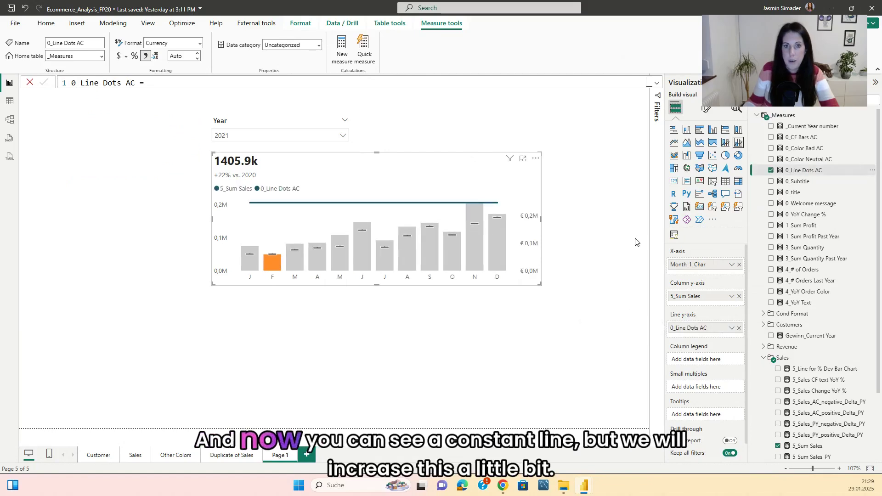
click(657, 83)
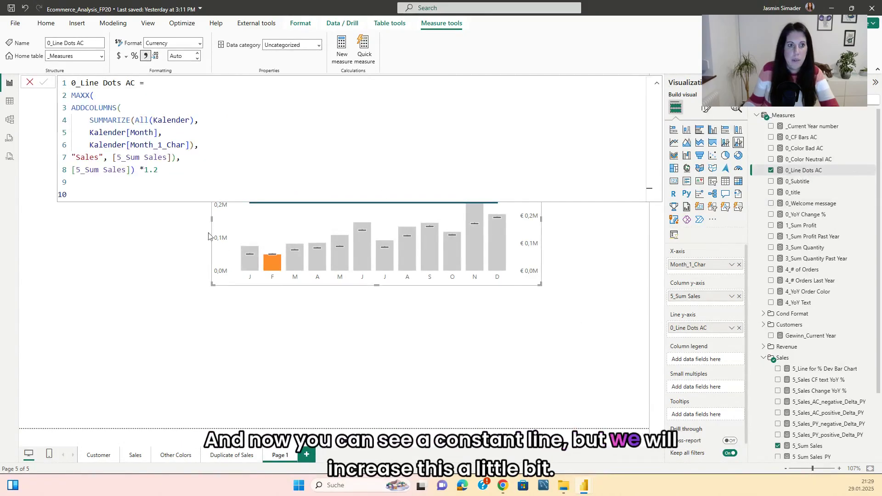
click(179, 171)
key(BackSpace)
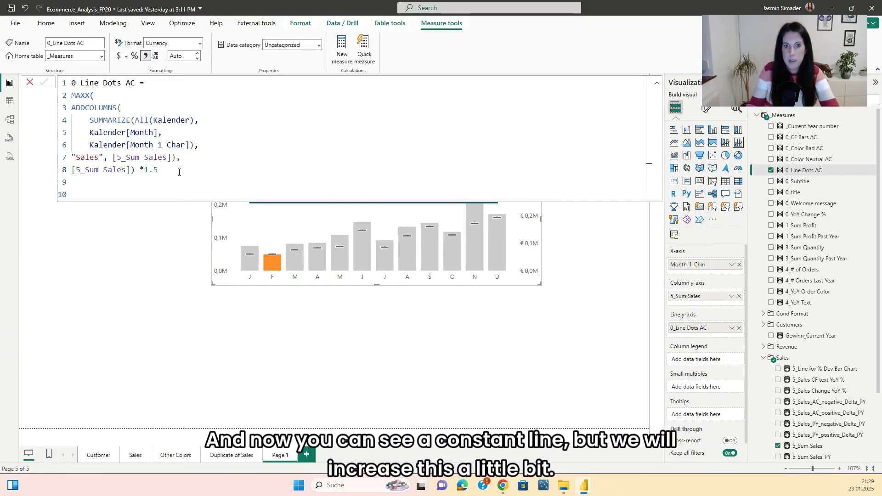
key(Return)
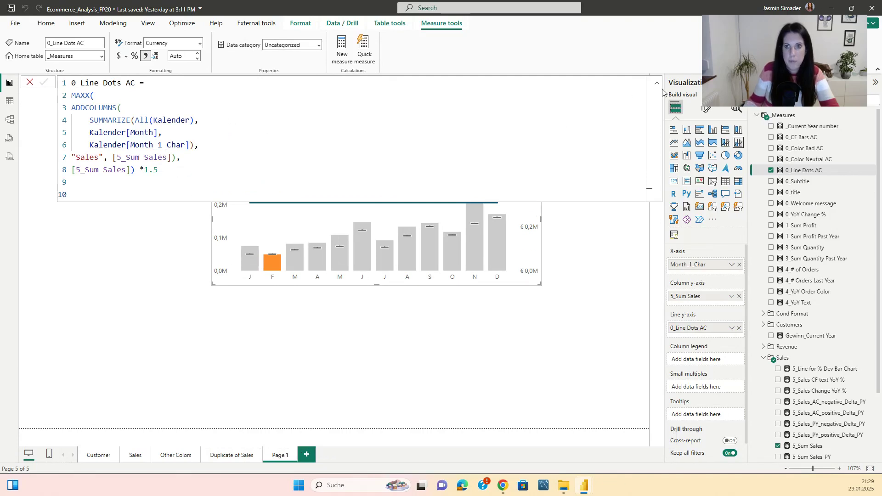
click(658, 85)
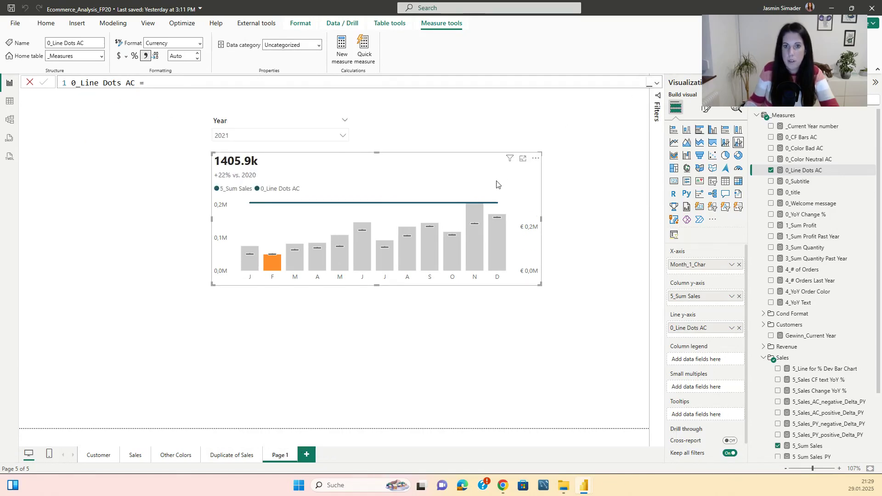
Step: Stop aligning zeros on the secondary y-axis and make the chart taller
click(707, 108)
click(681, 211)
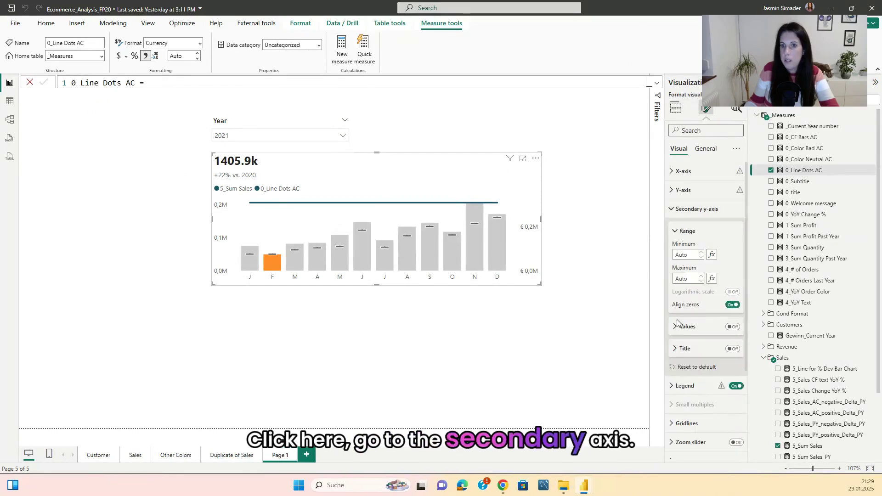
click(733, 306)
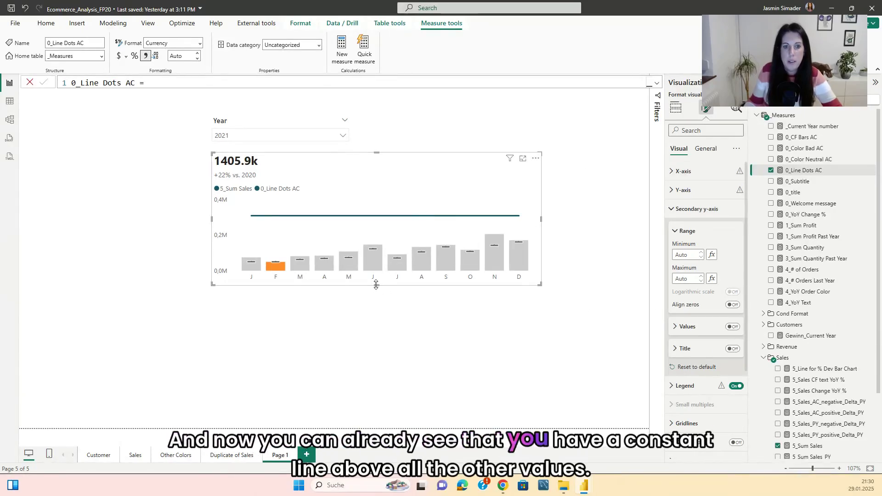
drag(377, 285, 378, 302)
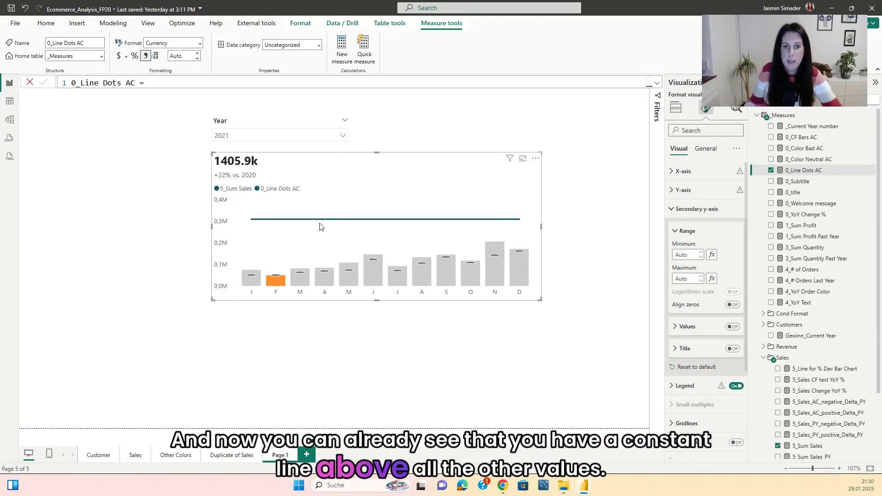
click(689, 209)
Step: Make the 0_Line Dots AC connecting line fully transparent
click(683, 321)
scroll(689, 312, down, 3)
click(686, 365)
scroll(707, 313, down, 2)
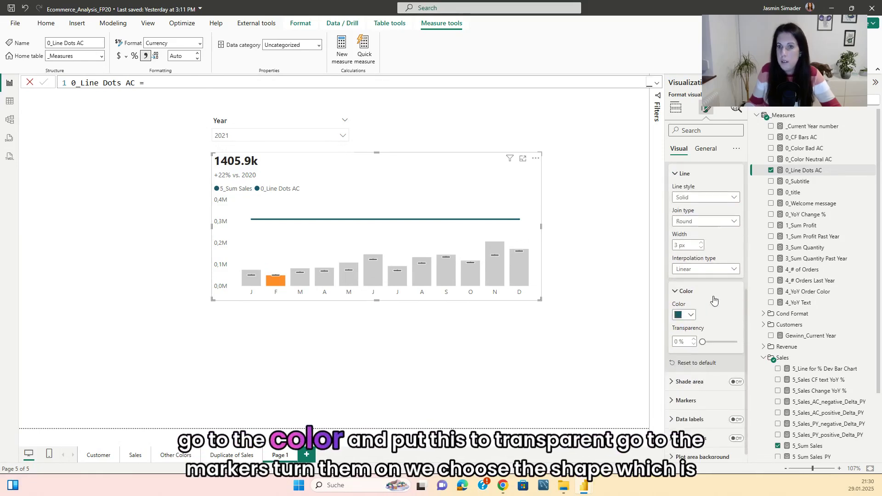
drag(703, 343, 737, 342)
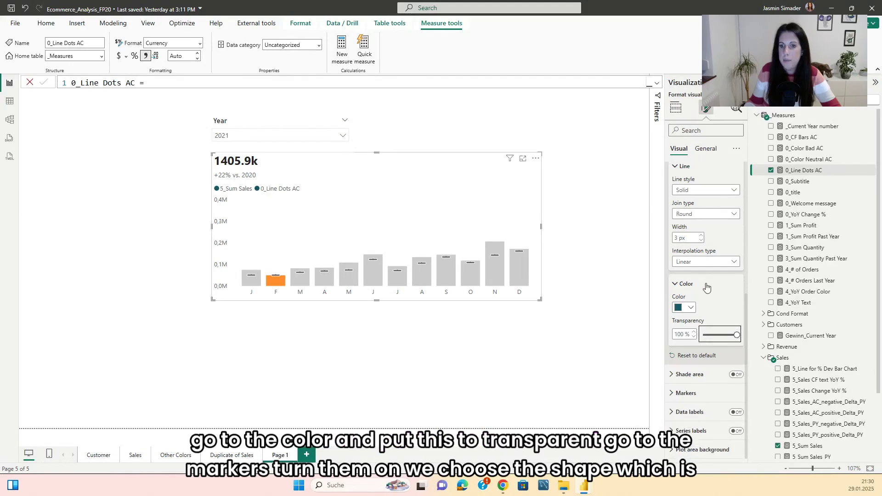
Step: Show markers for all months and colour the 0_Line Dots AC dots orange
click(686, 401)
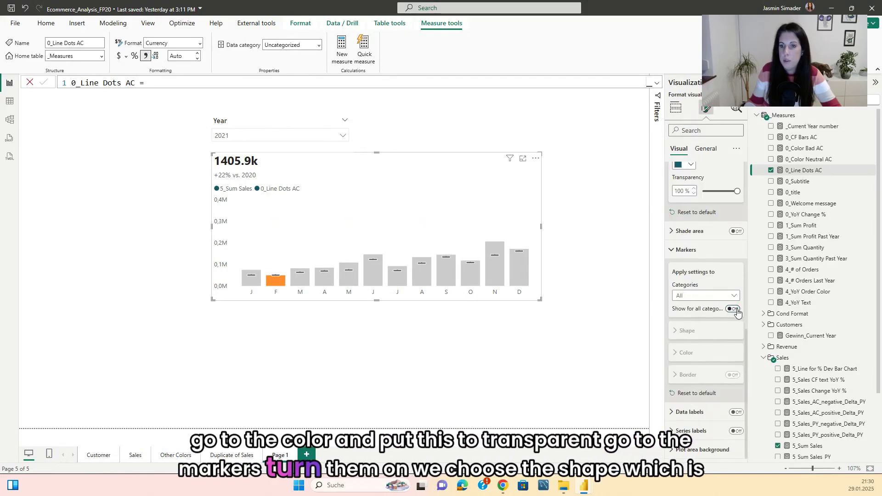
click(734, 310)
click(727, 331)
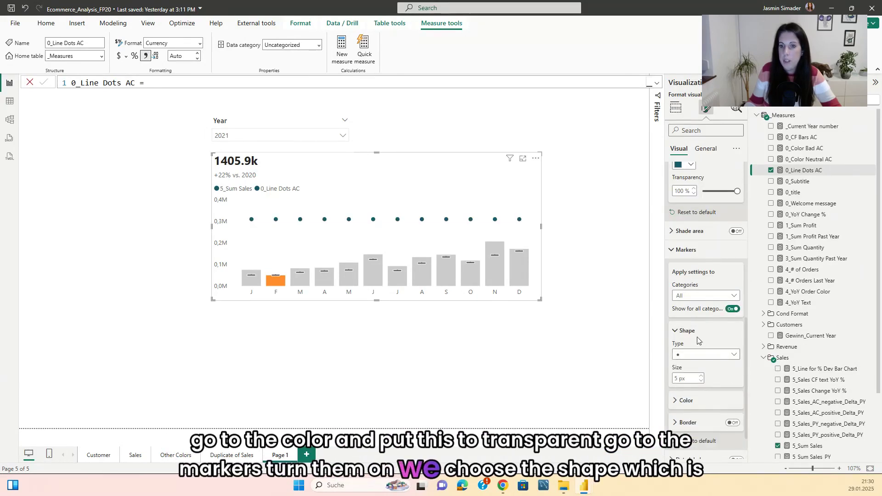
scroll(701, 329, down, 1)
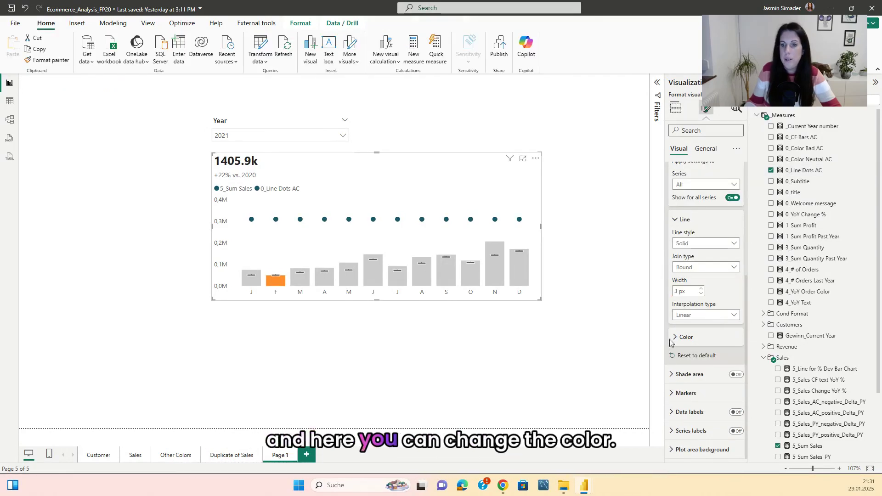
click(676, 339)
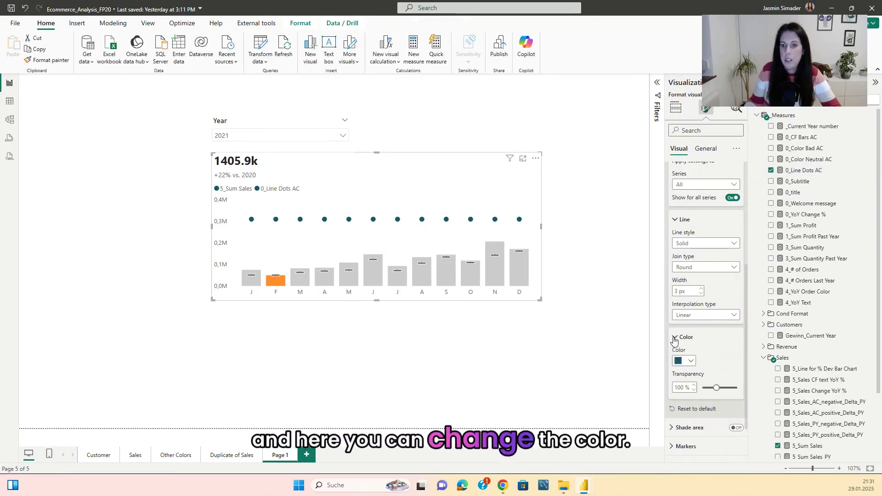
click(691, 361)
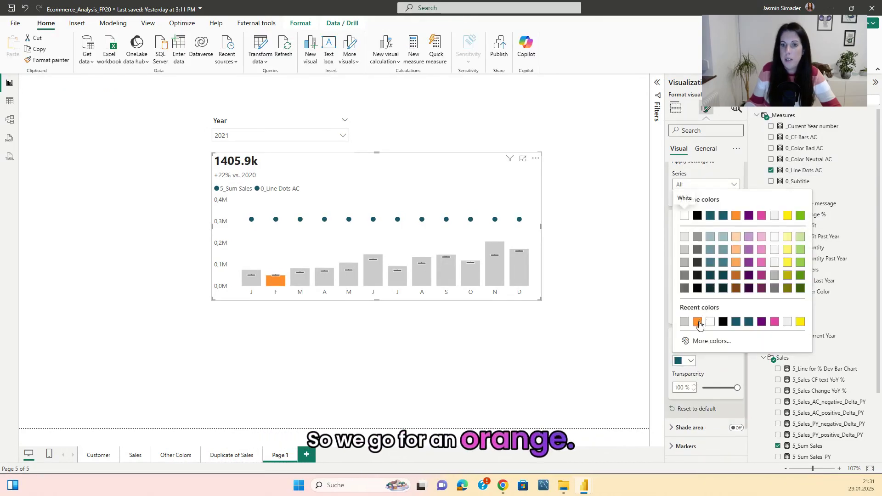
click(736, 216)
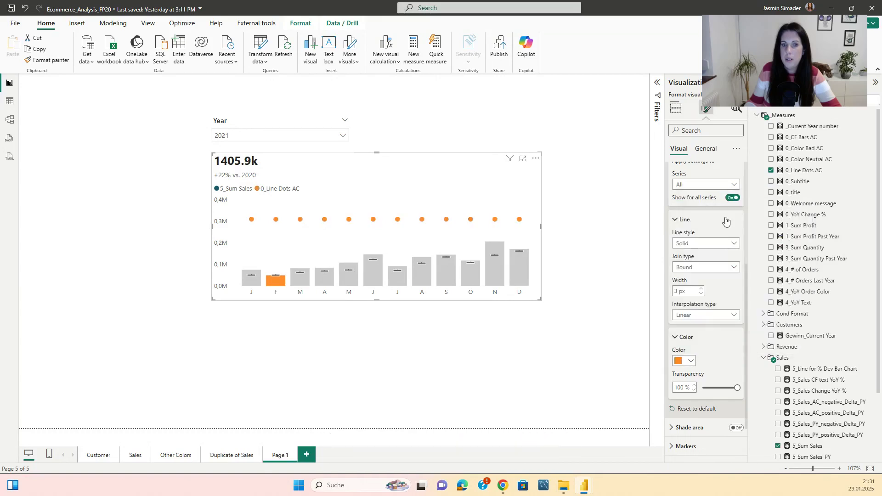
click(630, 243)
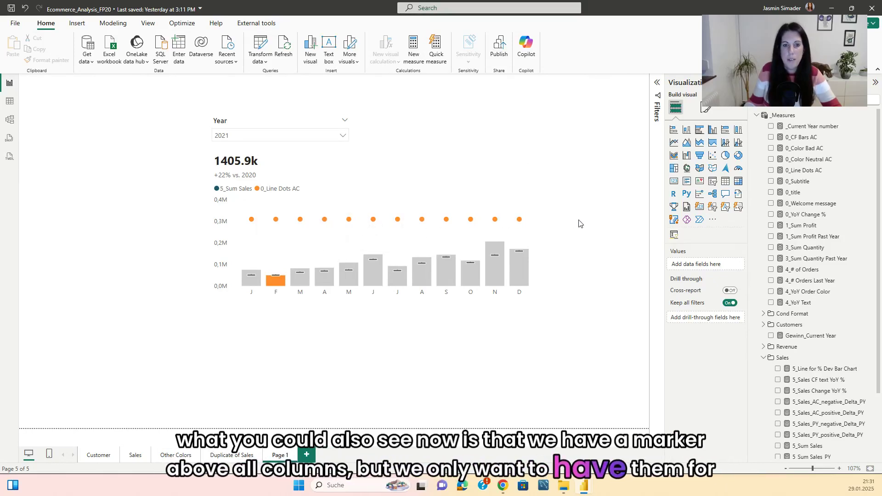
click(445, 169)
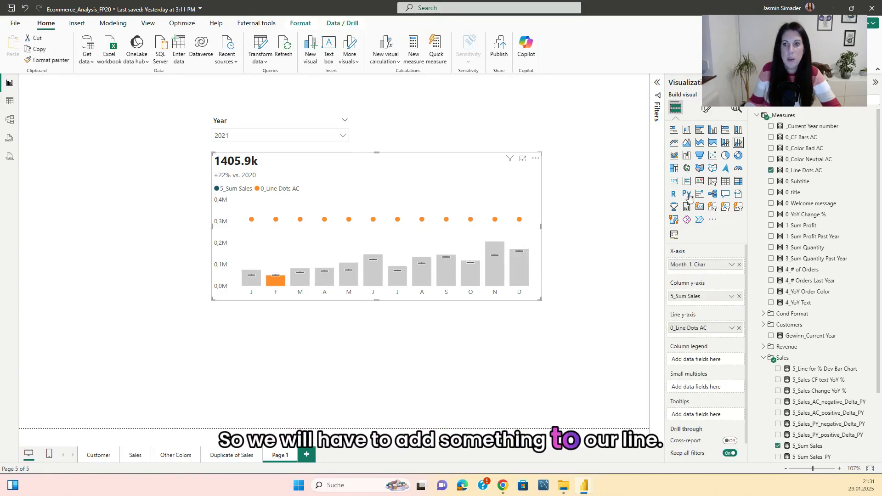
Step: Start wrapping the 0_Line Dots AC formula in IF([5_Sum Sales]>=[5_Sum Sales_PY], …)
click(816, 173)
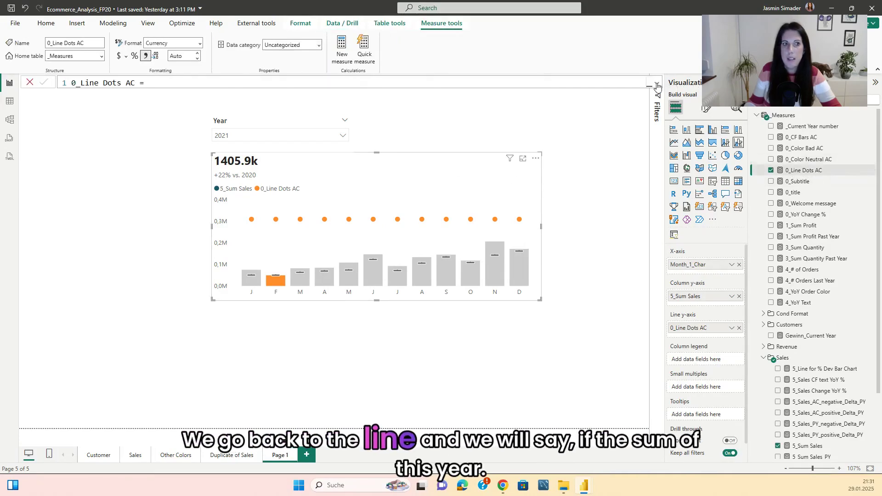
click(658, 86)
key(shift+Return)
key(shift+Return)
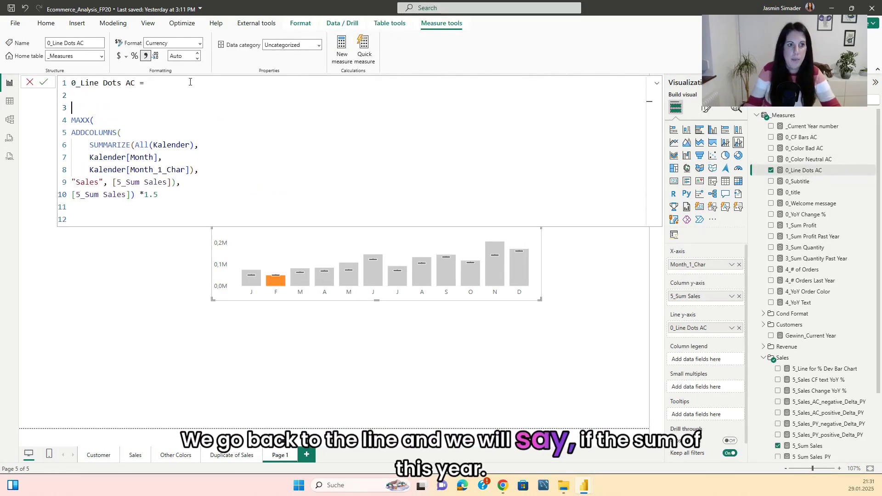
text(IF()
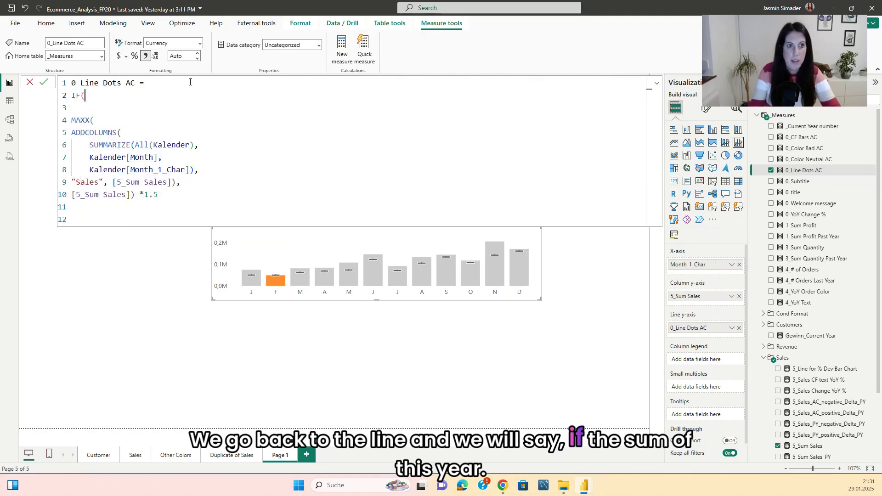
text(Sum)
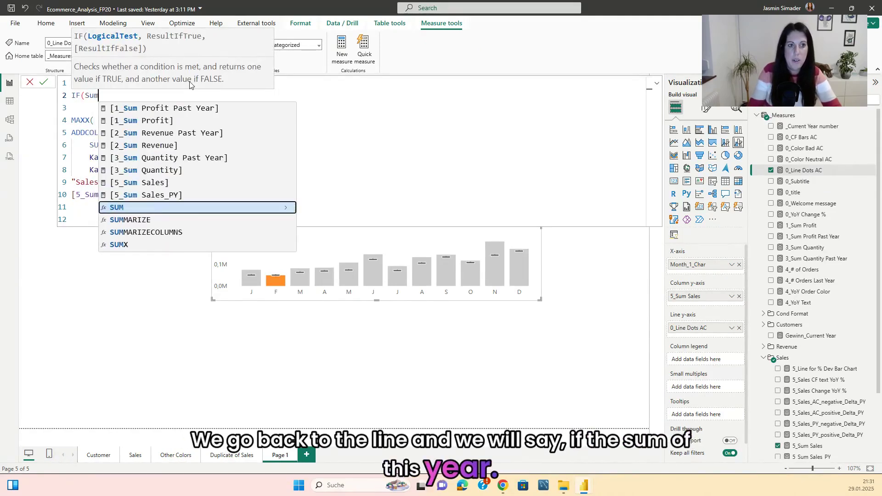
key(Up)
key(Up)
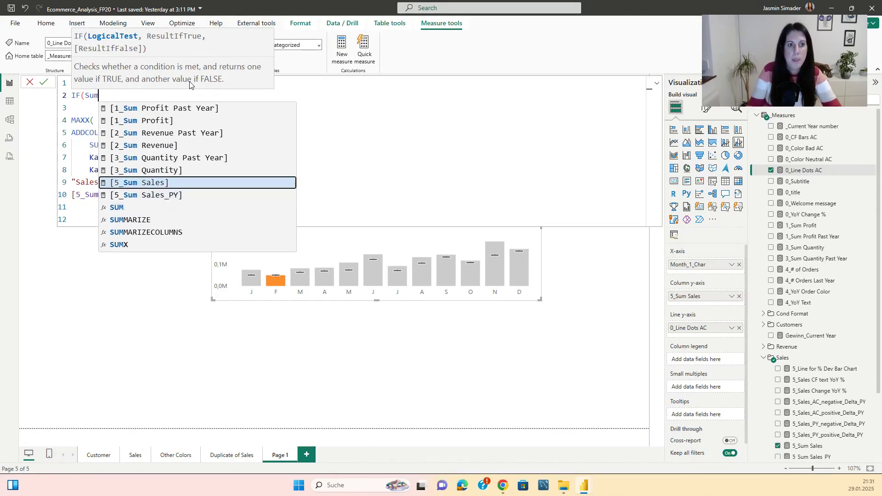
key(Tab)
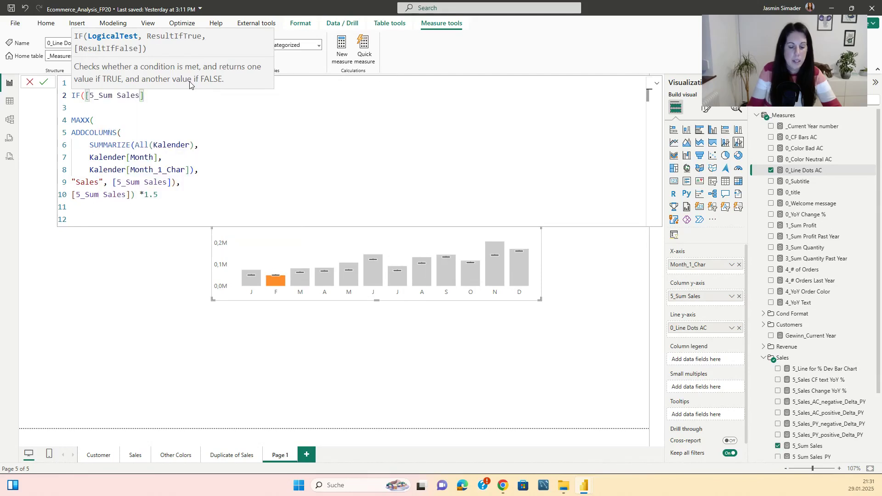
text(>=)
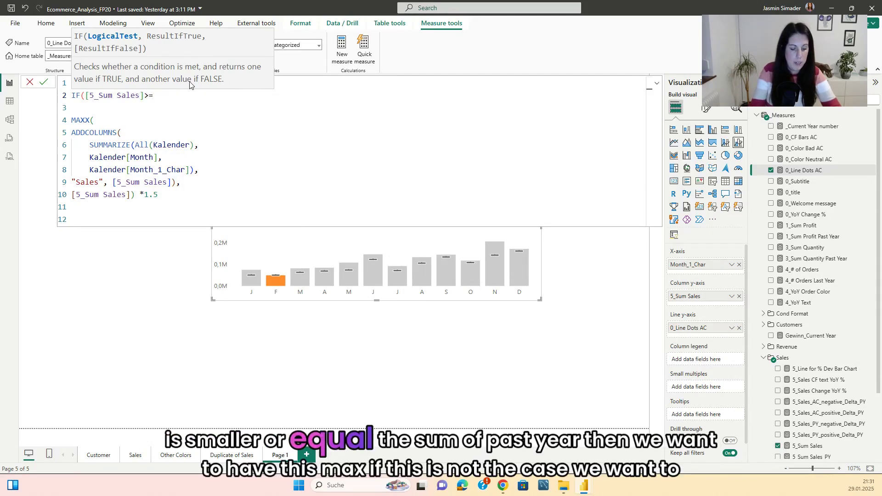
text(Sum)
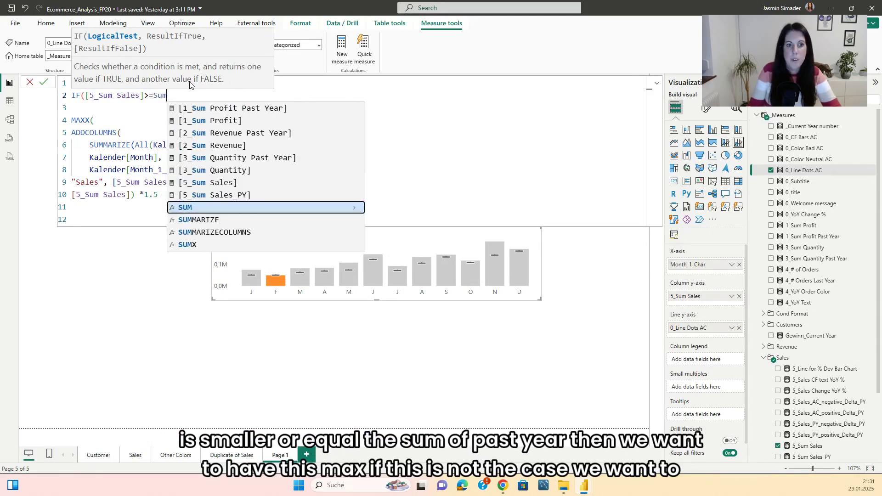
key(Up)
key(Tab)
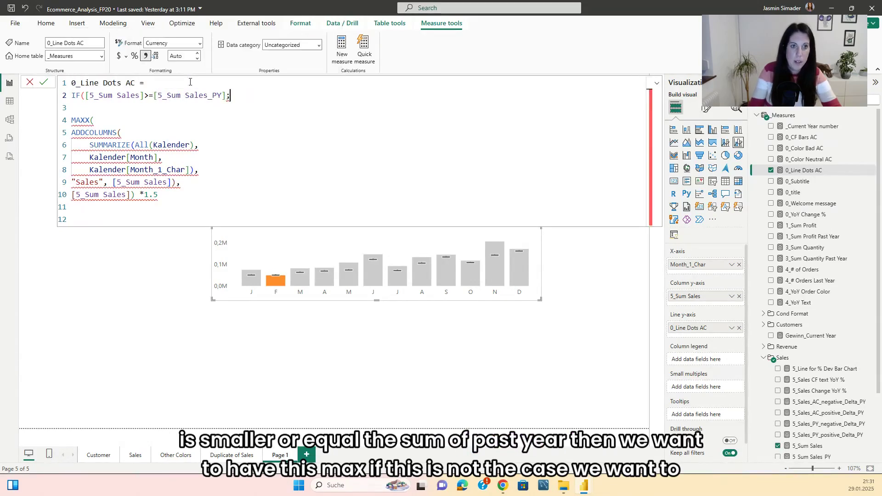
Step: Add Blank() as the else value, commit, then reopen the formula and delete the >= operator
text(,)
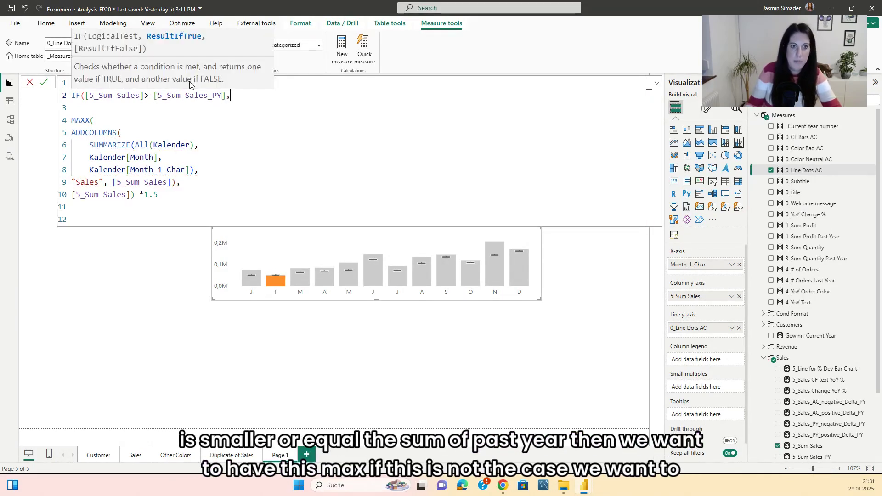
click(90, 207)
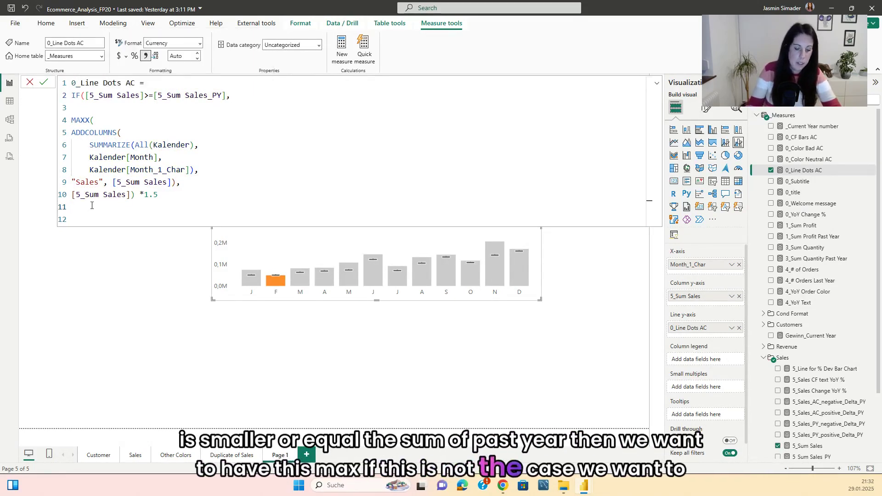
text(,)
key(Return)
text(Blank())
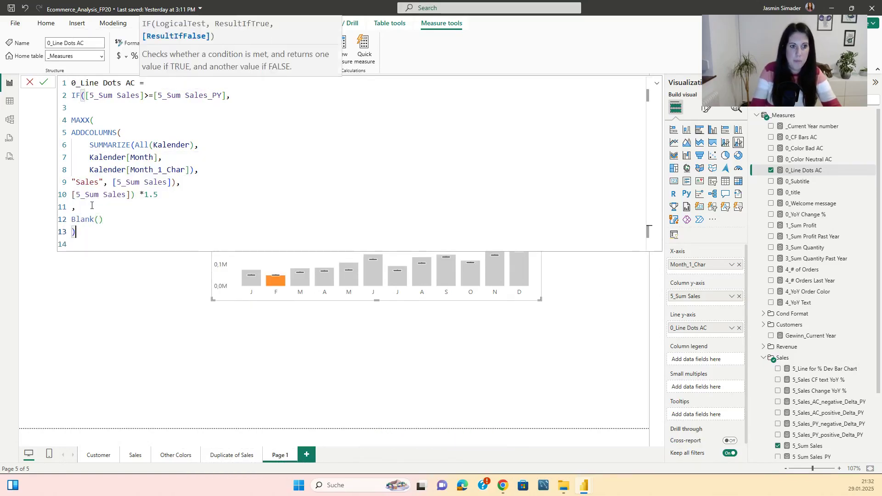
key(Return)
click(657, 84)
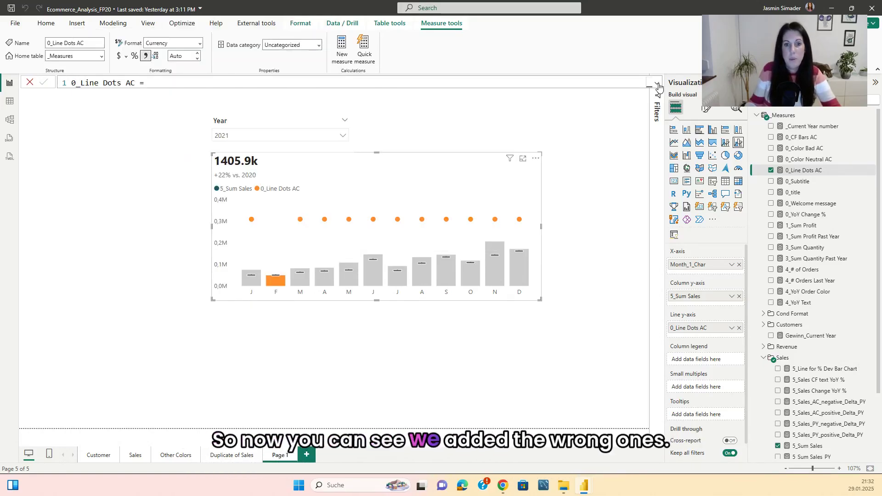
click(657, 85)
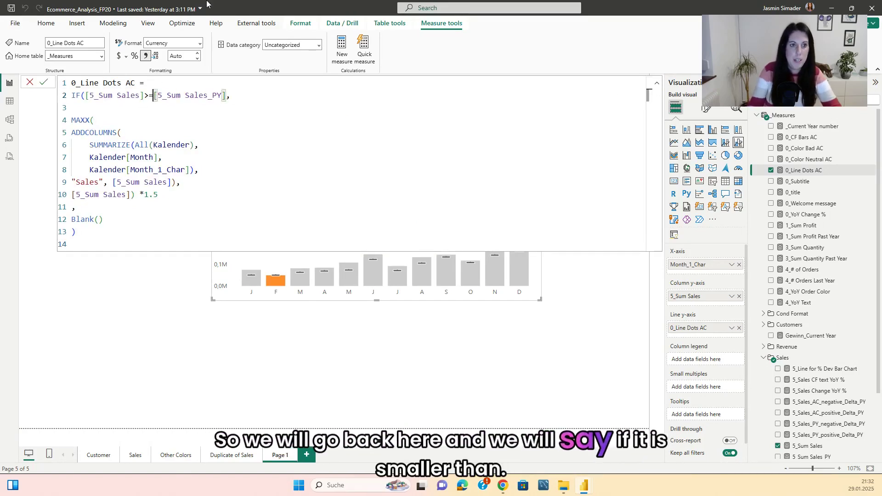
key(BackSpace)
key(BackSpace)
Step: Change the comparison to < and commit, then copy the full 0_Line Dots AC formula
text(<)
key(Return)
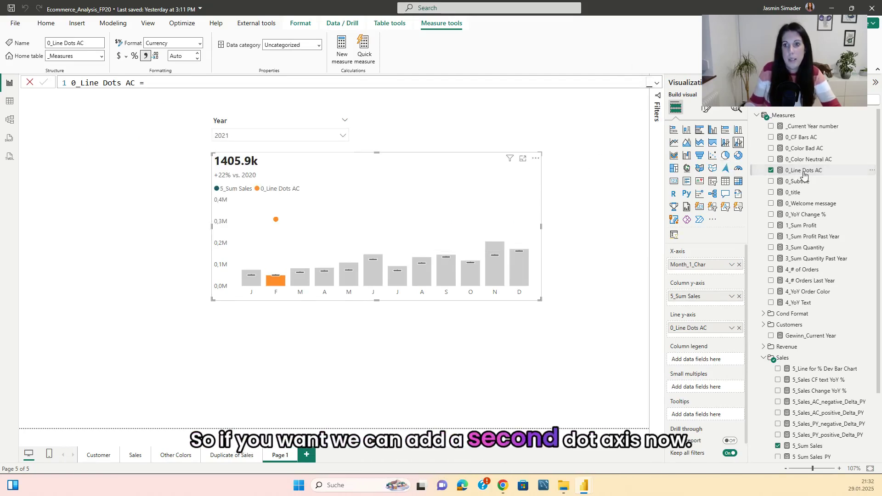
click(657, 83)
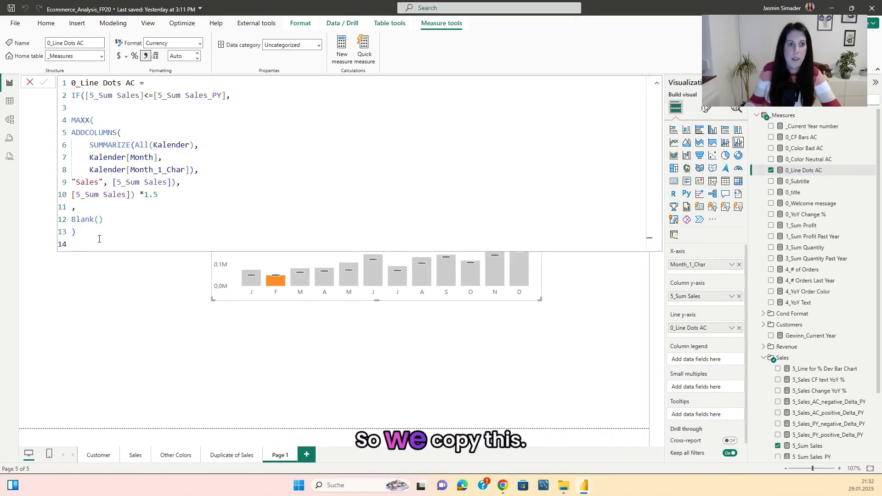
drag(99, 241, 30, 74)
key(ctrl+c)
click(574, 340)
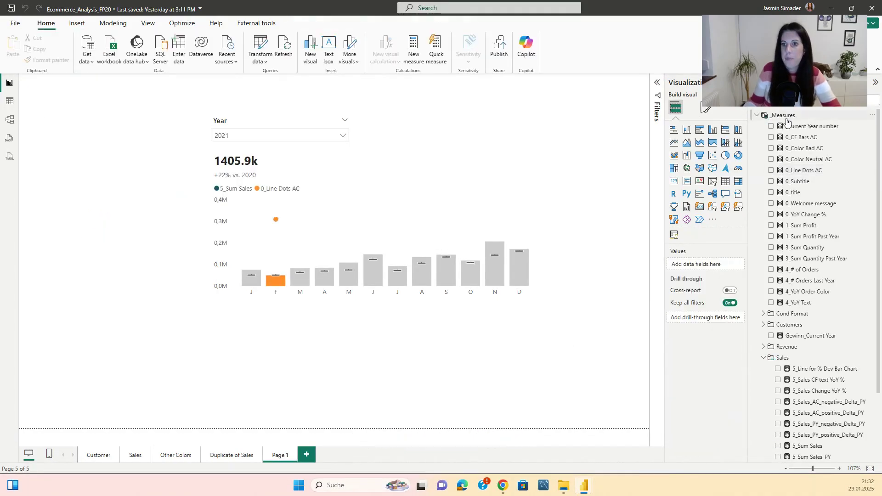
Step: Create measure 0_Line Dots AC_Good in _Measures from the pasted formula, using > as the comparison
right_click(784, 116)
click(194, 159)
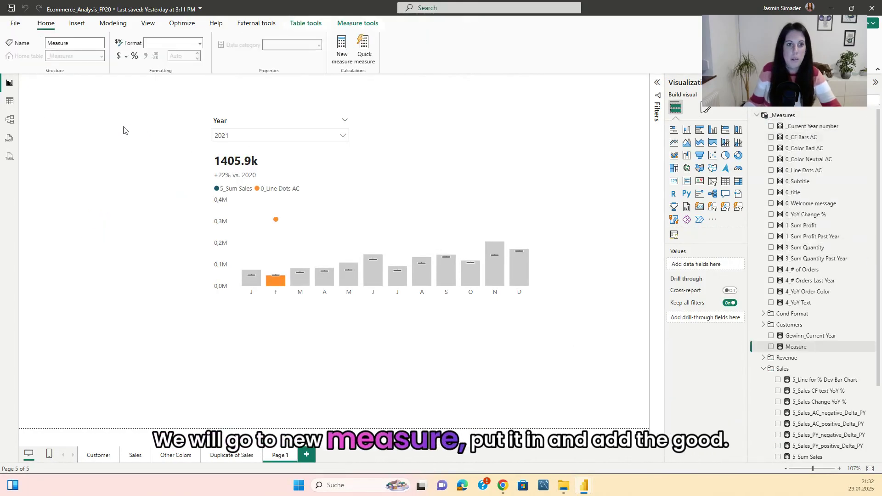
key(ctrl+v)
double_click(131, 83)
text(_Good)
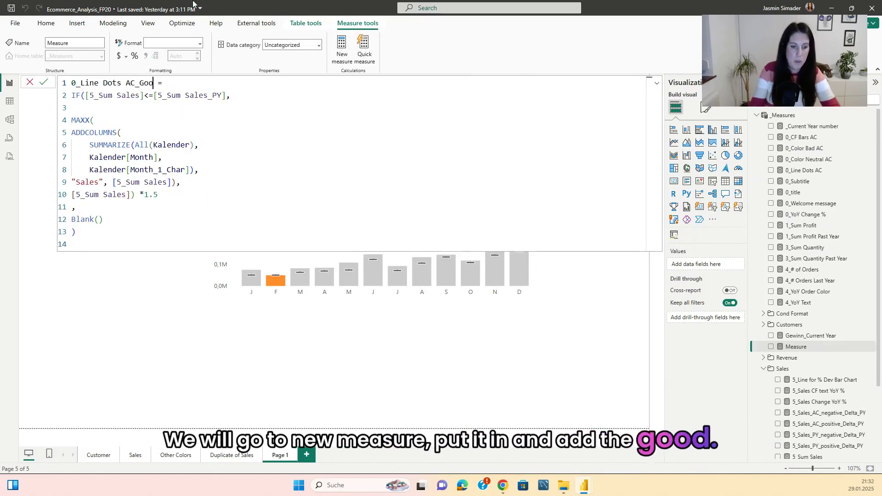
key(Down)
key(Left)
key(Left)
key(Left)
key(BackSpace)
key(BackSpace)
text(>)
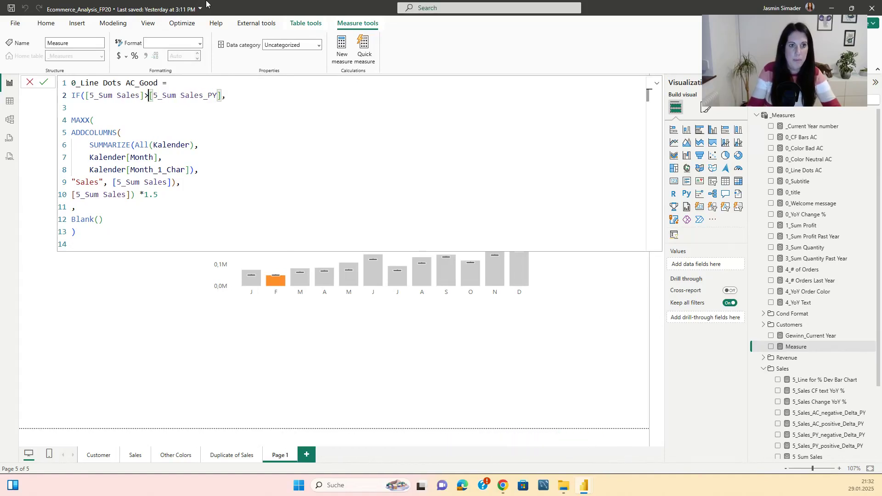
key(Return)
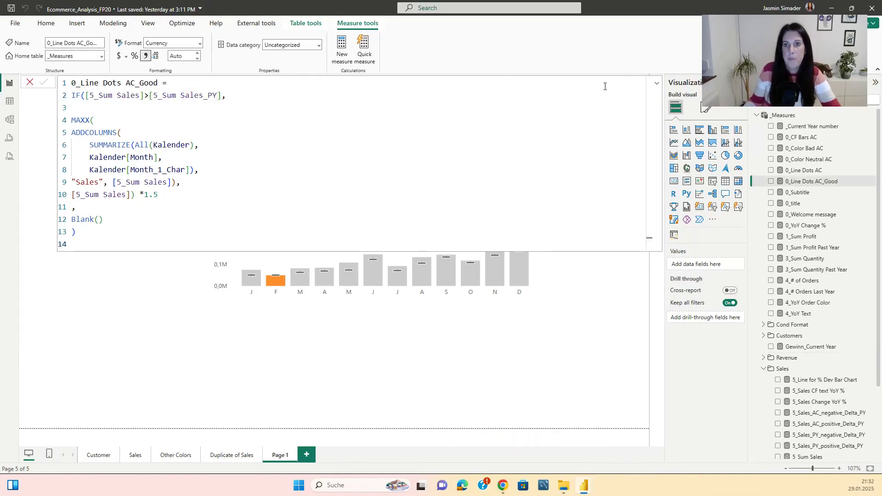
click(657, 84)
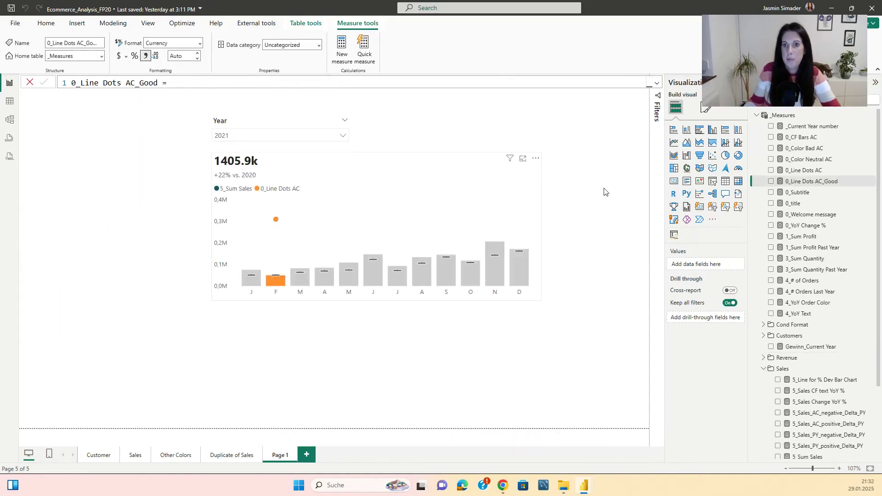
Step: Add 0_Line Dots AC_Good to the sales chart's Line y-axis as a second dot series
click(652, 187)
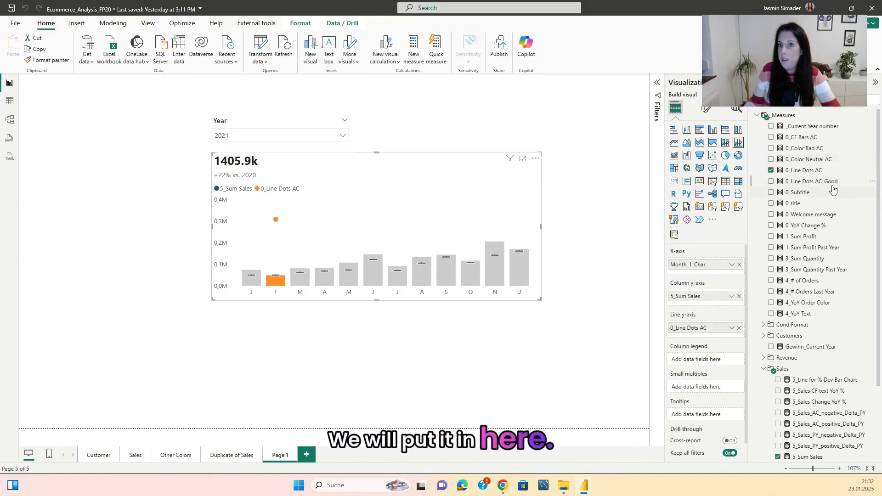
drag(825, 186, 729, 333)
click(707, 109)
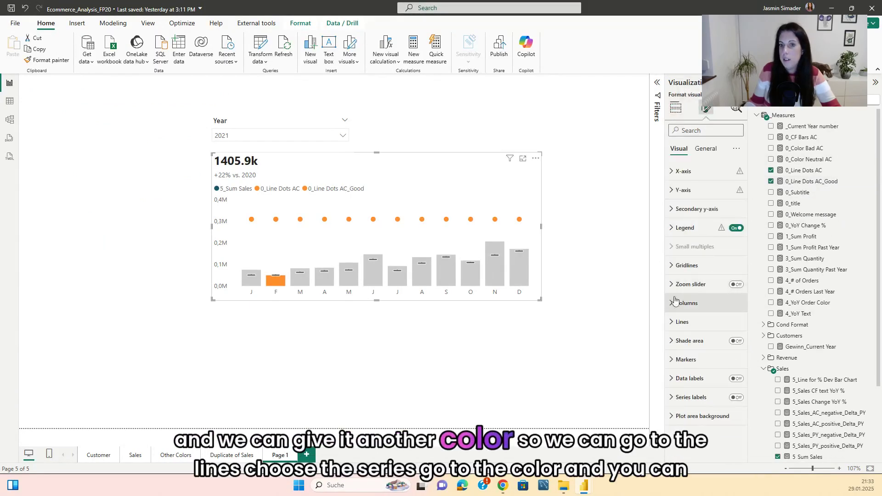
click(673, 304)
click(673, 304)
Step: Color the 0_Line Dots AC_Good line series green in the Lines settings
click(678, 322)
scroll(695, 315, down, 3)
click(691, 230)
click(699, 263)
scroll(694, 275, down, 2)
click(684, 344)
scroll(692, 331, down, 2)
click(691, 307)
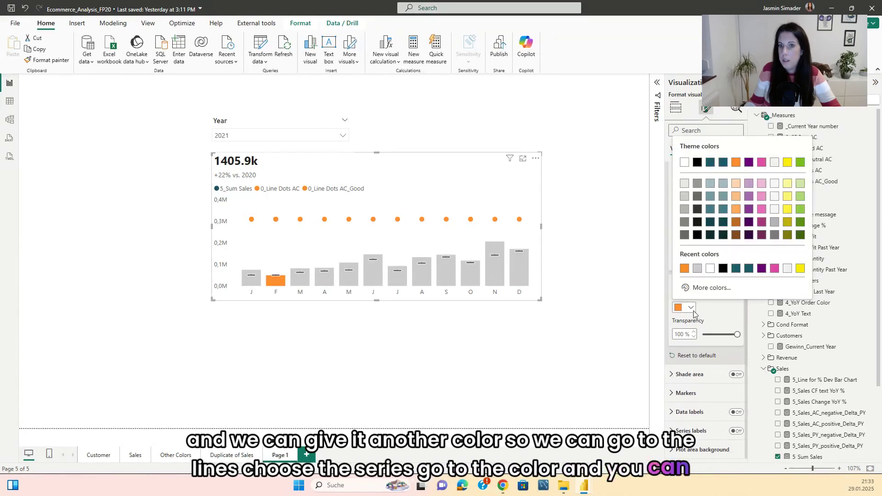
click(800, 164)
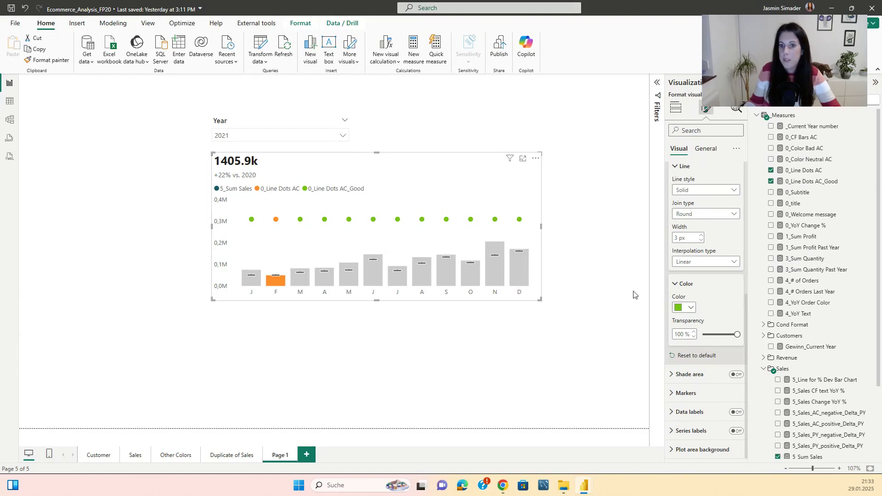
Step: Hide the legend, turn on data labels, and hide the secondary y-axis values
click(736, 228)
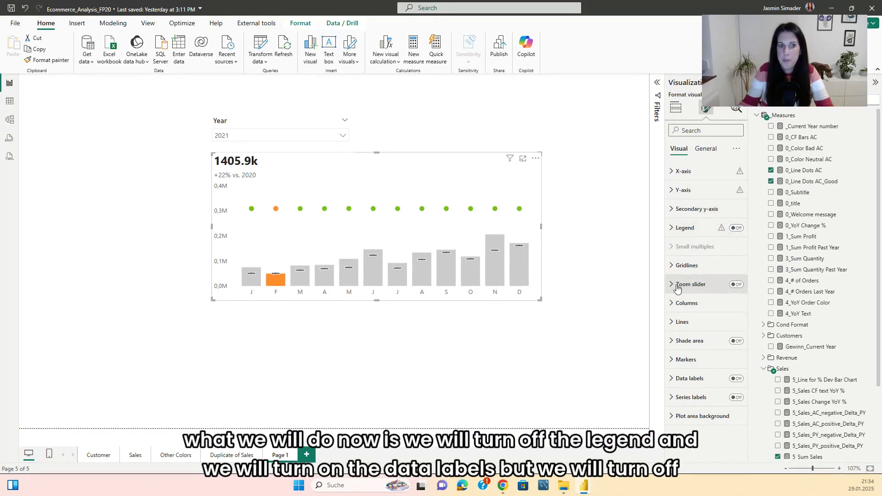
click(672, 378)
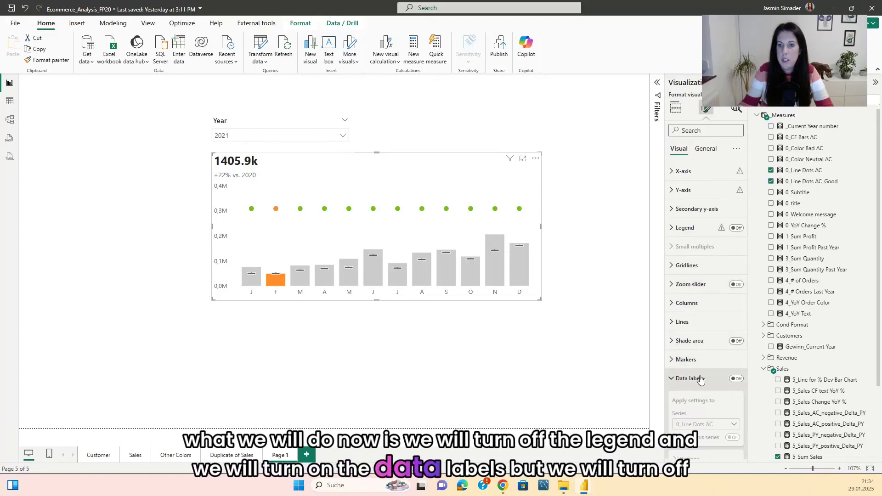
click(737, 378)
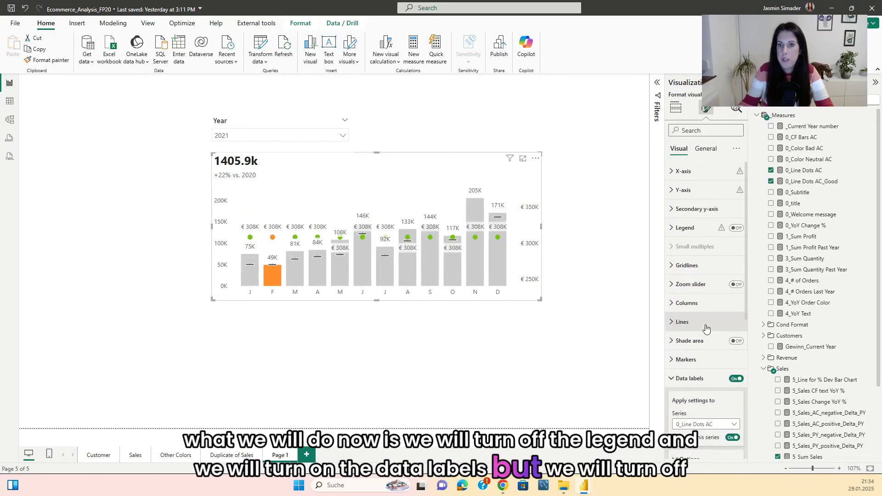
click(697, 209)
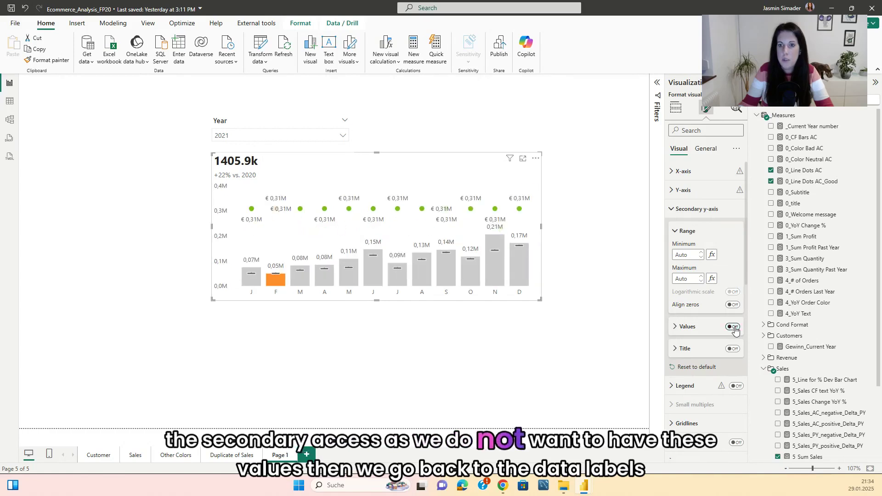
scroll(717, 318, down, 8)
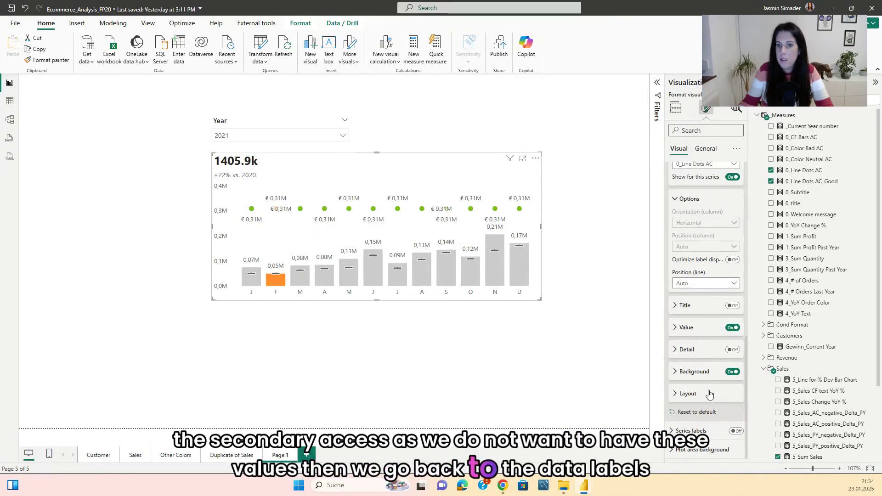
scroll(684, 335, up, 3)
Step: Turn off data labels for the 5_Sum Sales bars
click(724, 301)
click(726, 323)
click(729, 317)
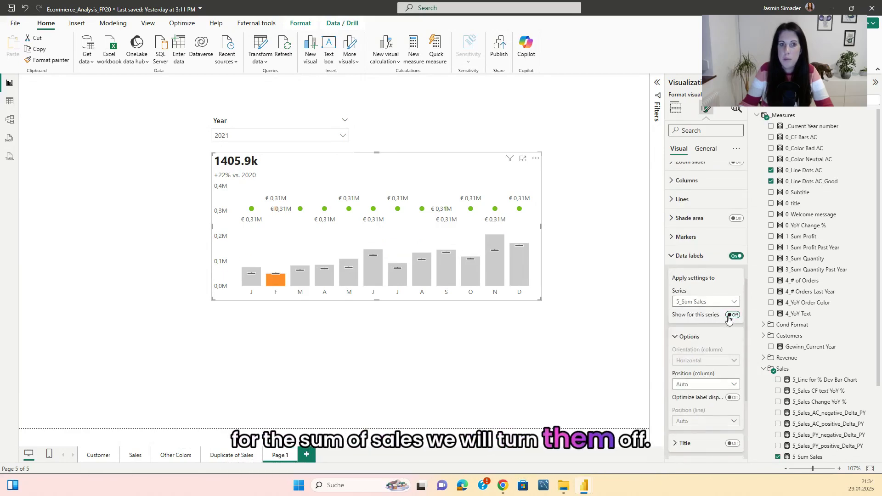
Step: Remove the label background for both 0_Line Dots AC and 0_Line Dots AC_Good
click(703, 305)
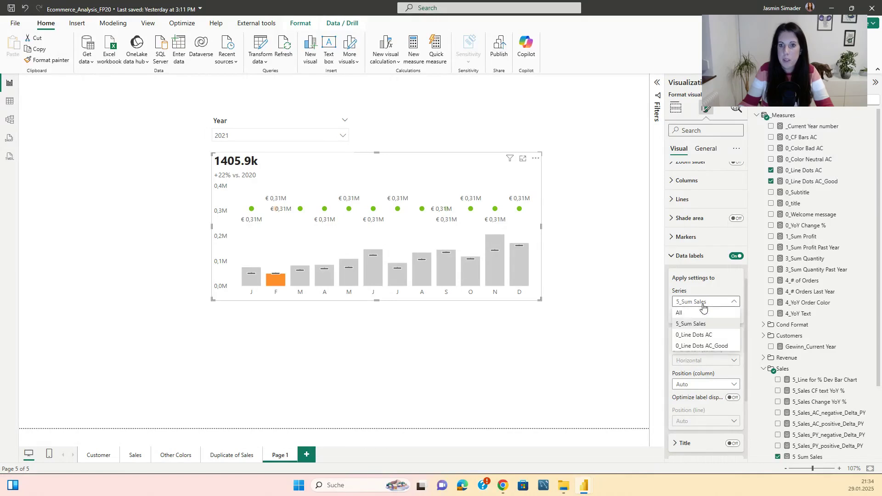
click(696, 335)
scroll(699, 312, down, 3)
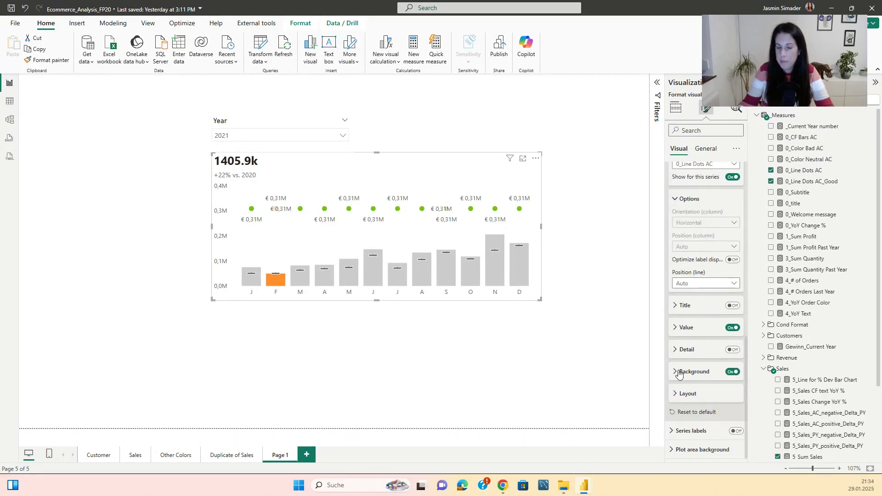
click(729, 373)
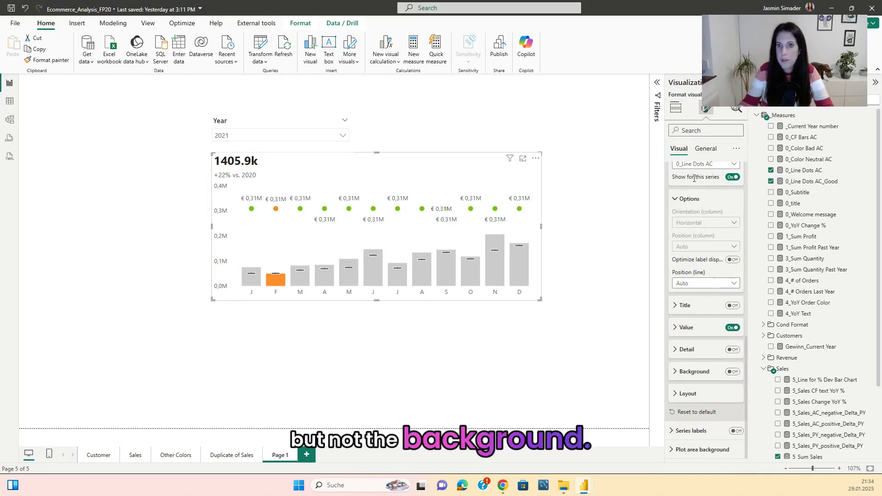
scroll(694, 179, up, 3)
click(703, 256)
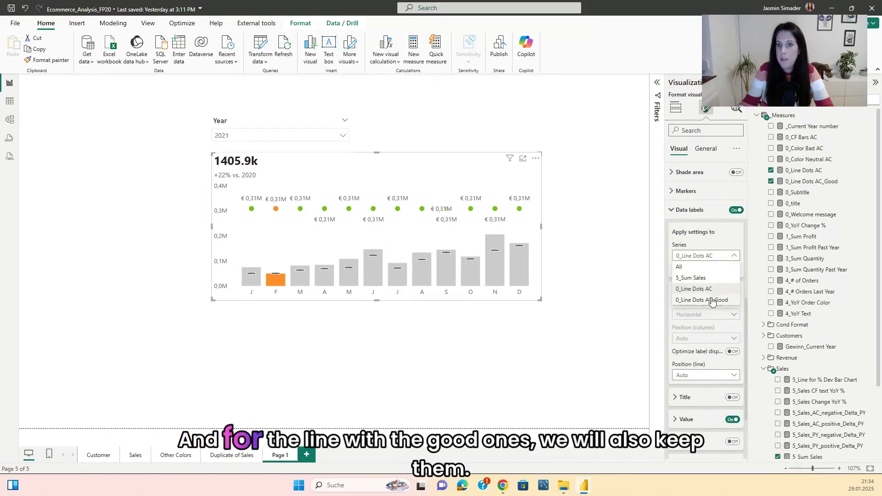
click(712, 300)
scroll(717, 349, down, 2)
click(732, 373)
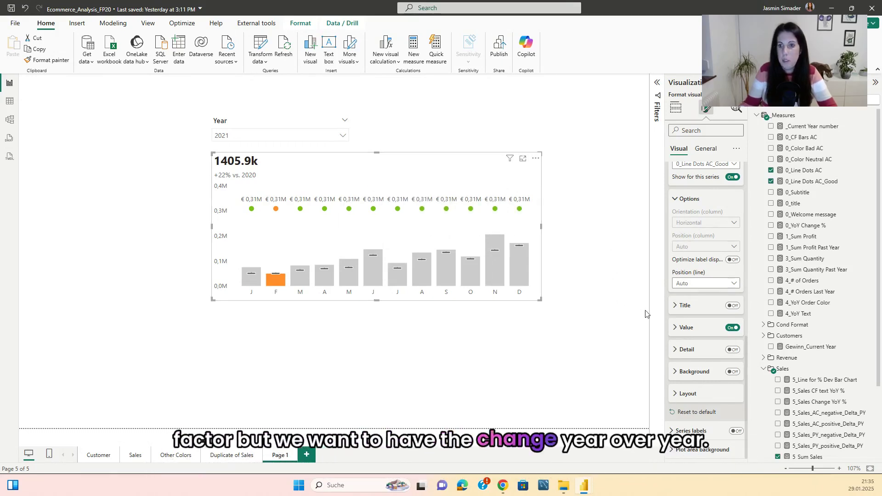
Step: Make the 0_Line Dots AC_Good labels show 0_YoY Change % with display units None and 2 decimals
click(676, 328)
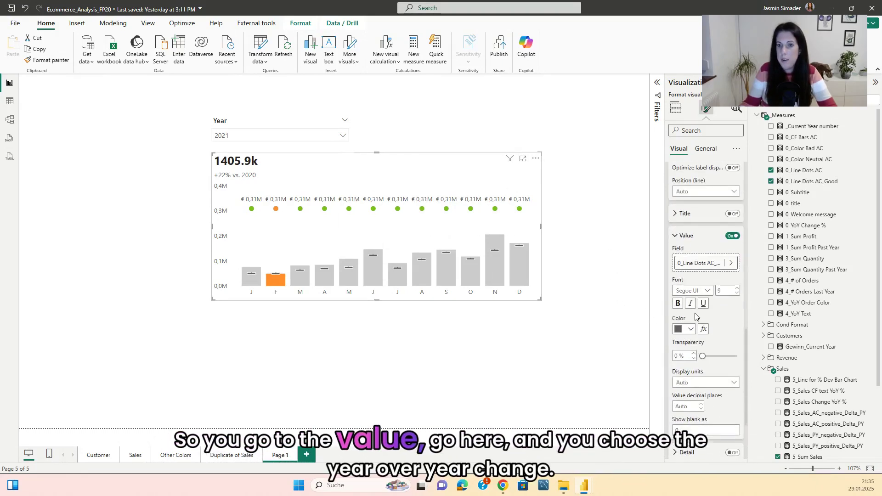
click(731, 263)
text(yo)
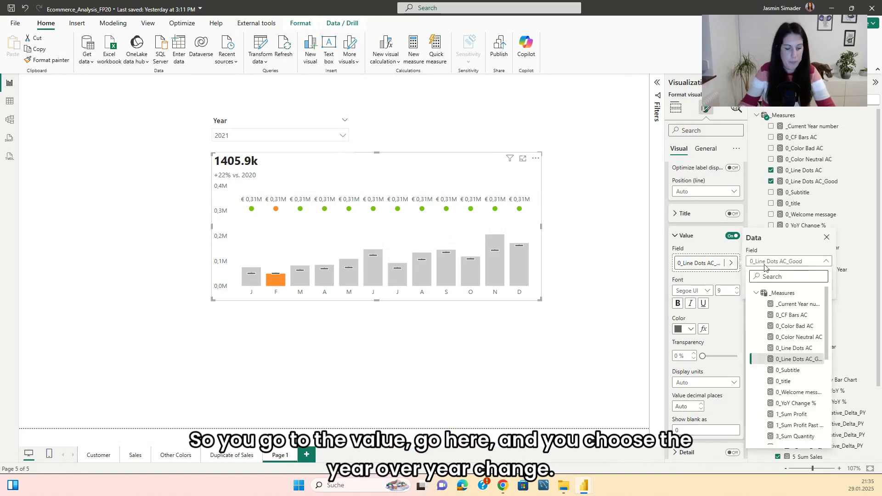
text(y)
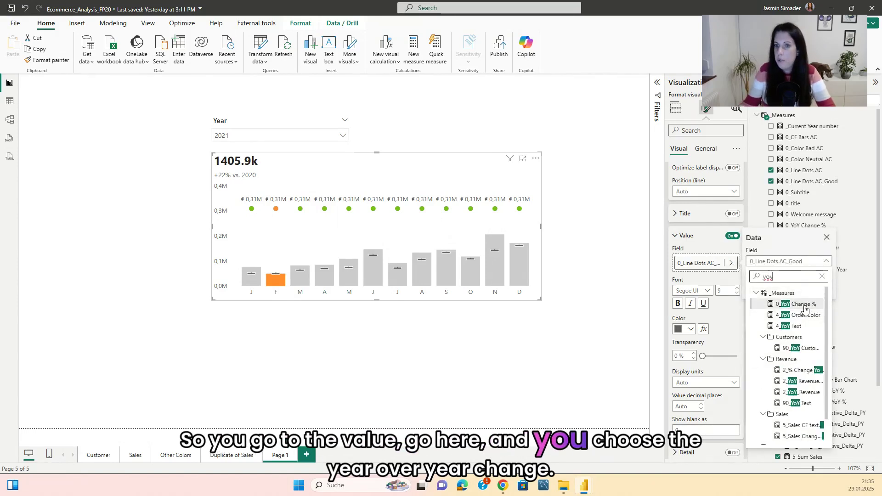
click(802, 304)
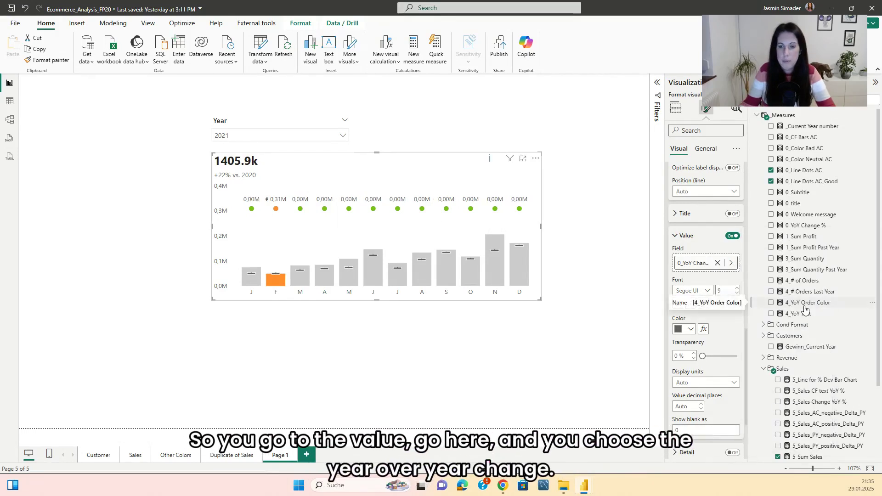
scroll(707, 332, down, 1)
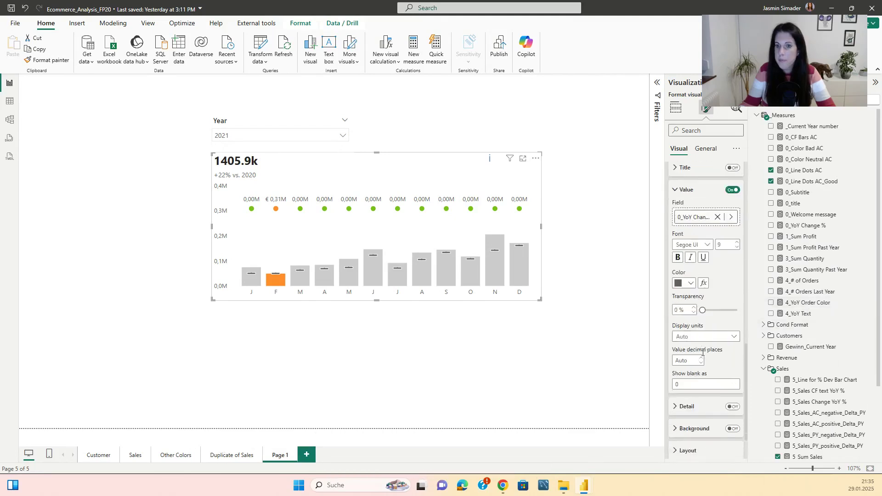
click(703, 336)
click(696, 361)
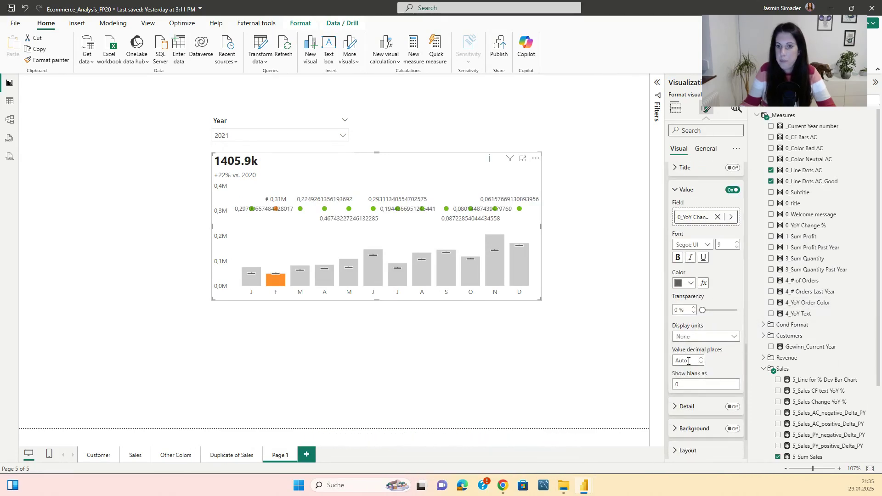
text(2)
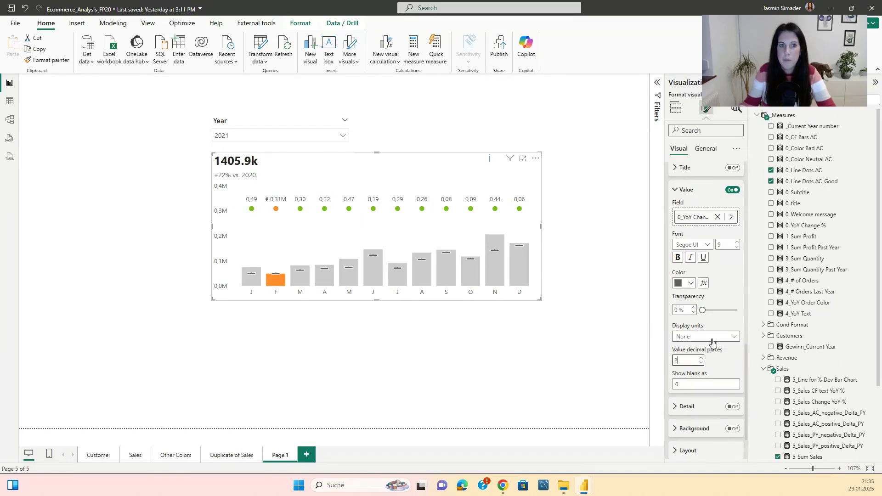
Step: Format 0_YoY Change % as Percentage with 1 decimal place and make the labels italic
click(805, 225)
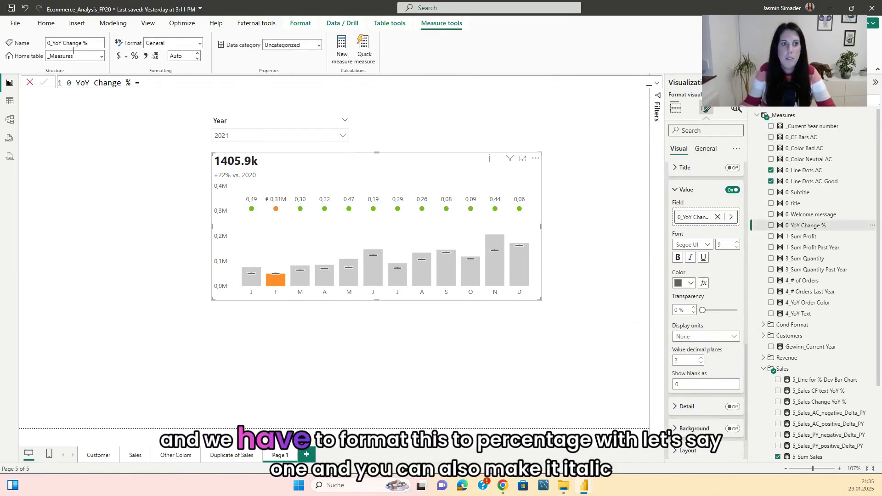
click(134, 55)
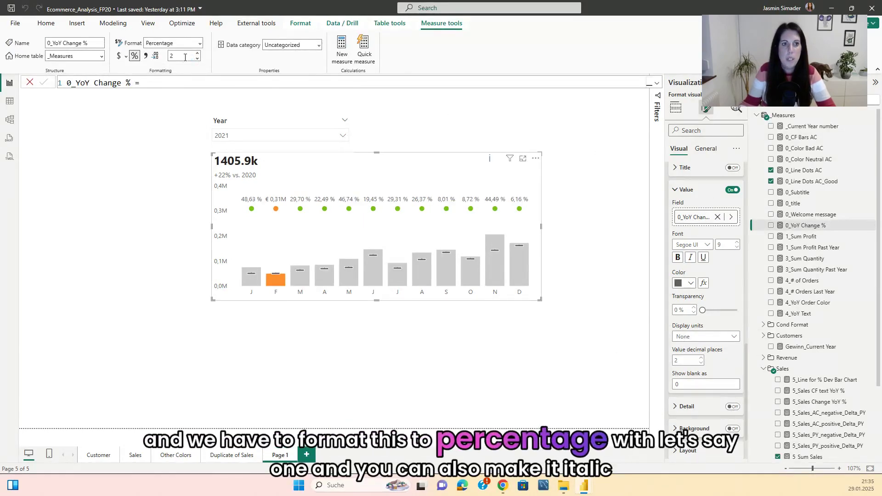
double_click(182, 56)
text(1)
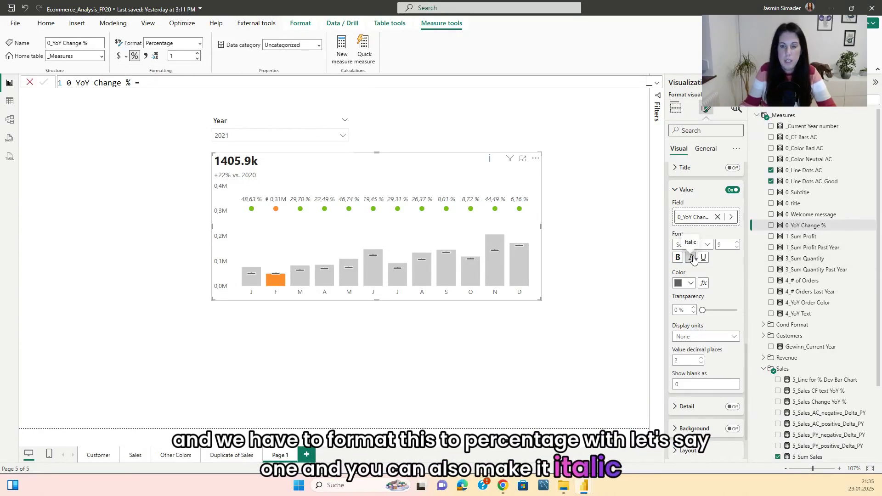
click(693, 257)
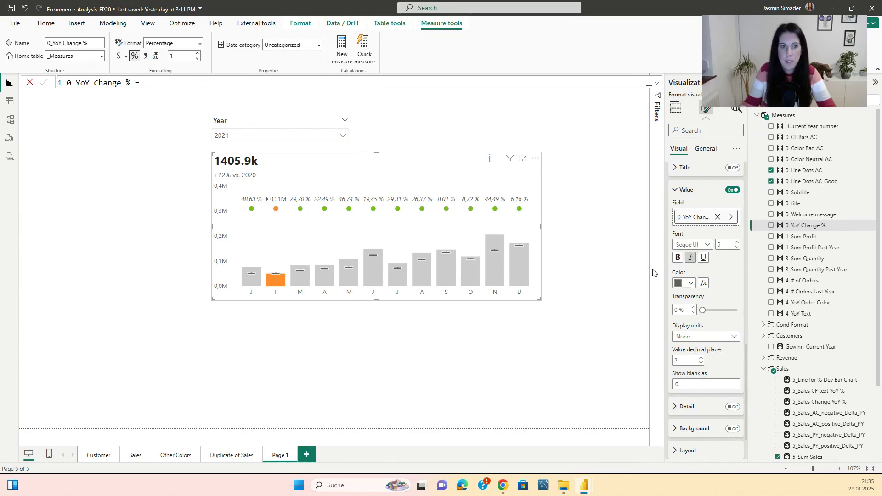
Step: Give the 0_Line Dots AC labels 0_YoY Change % values, display units None, 1 decimal
scroll(701, 232, up, 3)
scroll(696, 216, up, 3)
scroll(697, 228, up, 2)
click(706, 209)
click(711, 249)
scroll(715, 285, down, 3)
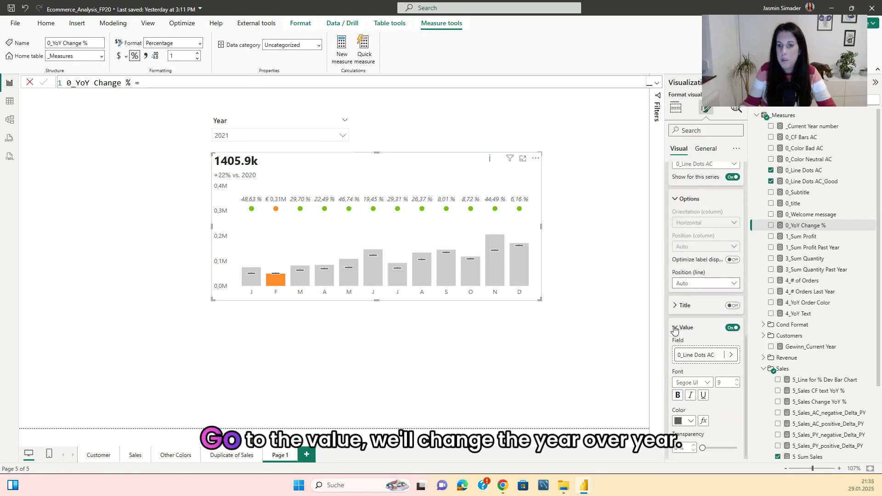
click(730, 263)
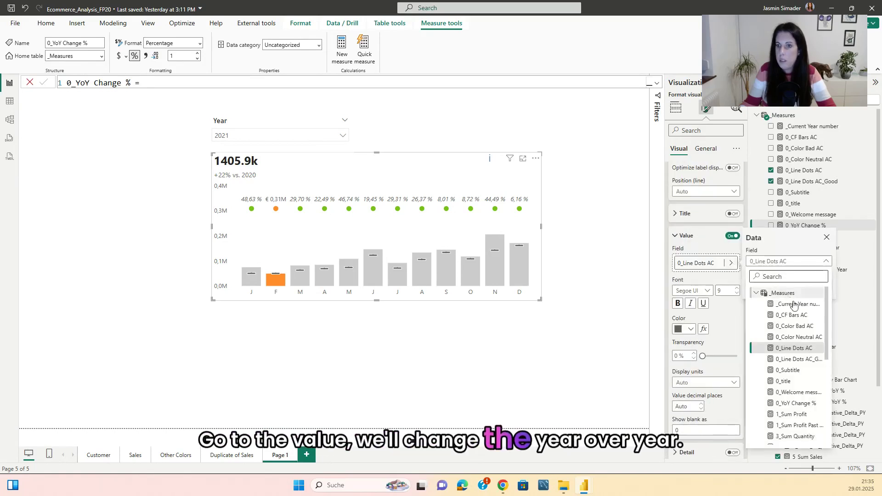
click(798, 403)
scroll(722, 316, down, 2)
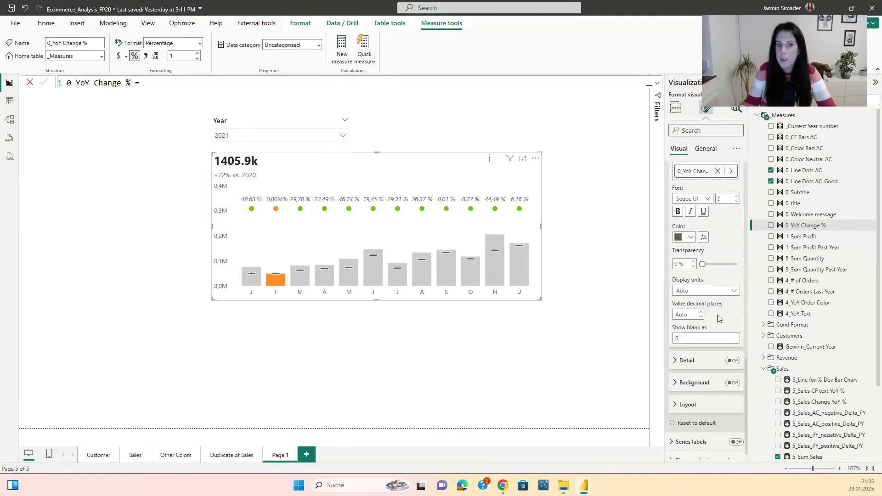
click(696, 291)
click(691, 315)
text(1)
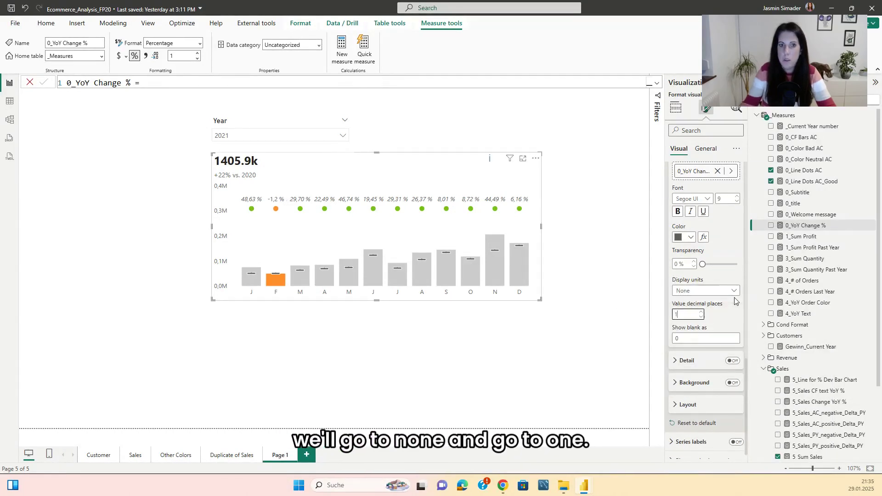
scroll(731, 304, up, 1)
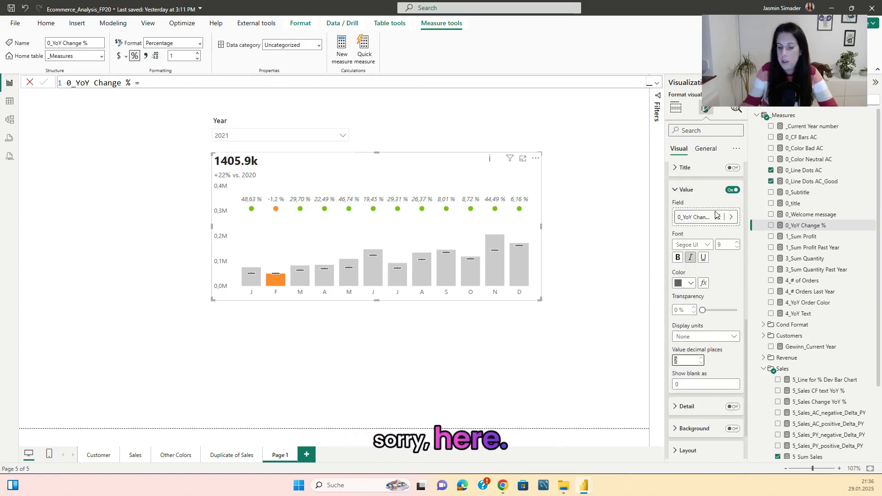
Step: Set the chart title font size to 23 and the subtitle to 12, then deselect the chart
click(705, 148)
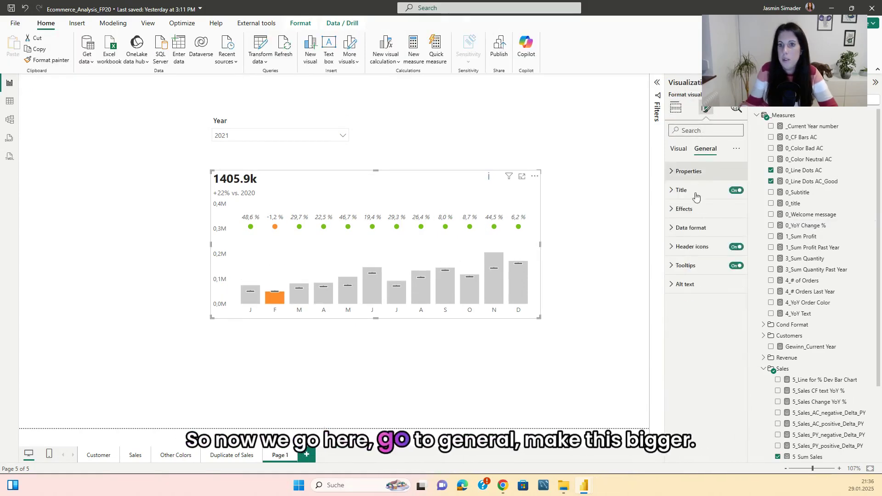
click(696, 197)
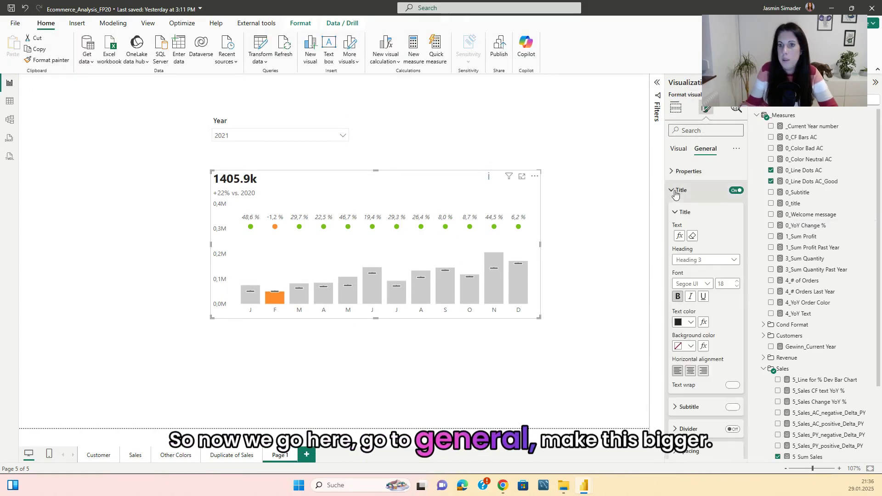
click(738, 282)
click(738, 282)
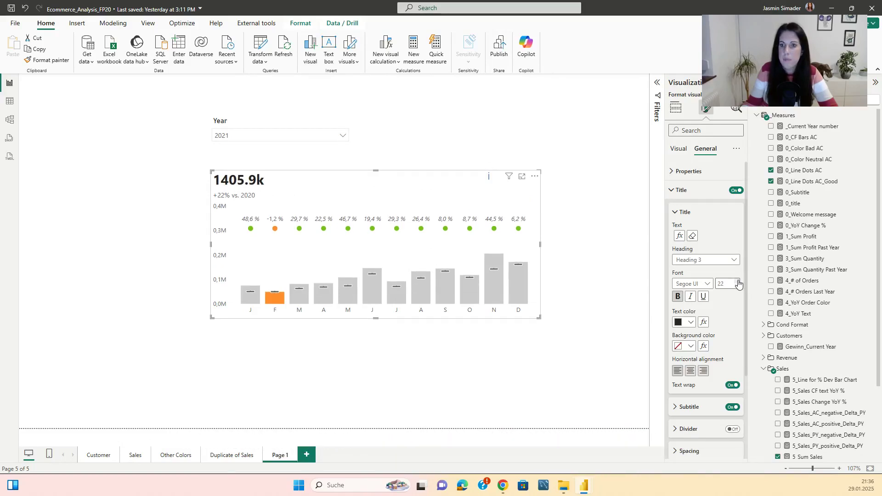
scroll(739, 284, down, 3)
click(708, 293)
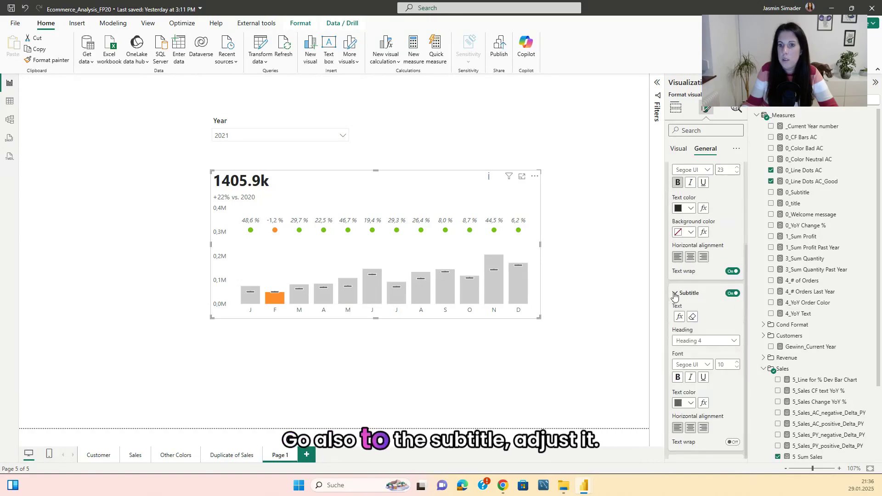
click(738, 363)
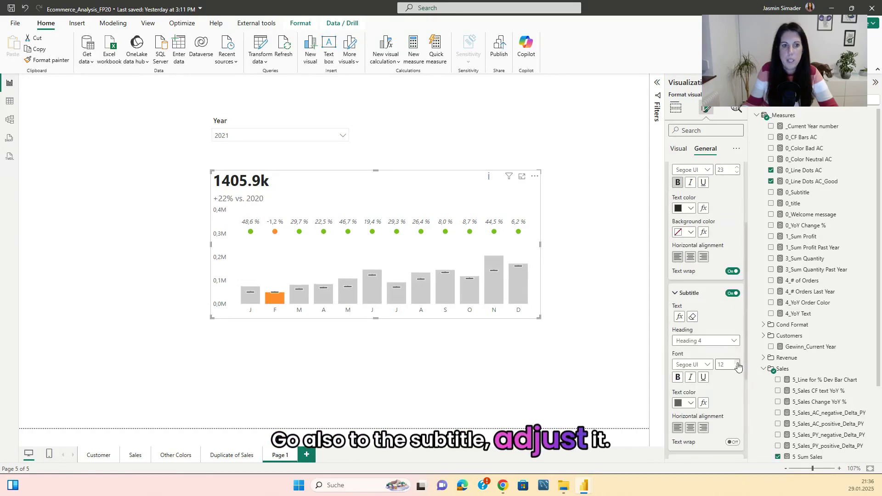
click(623, 267)
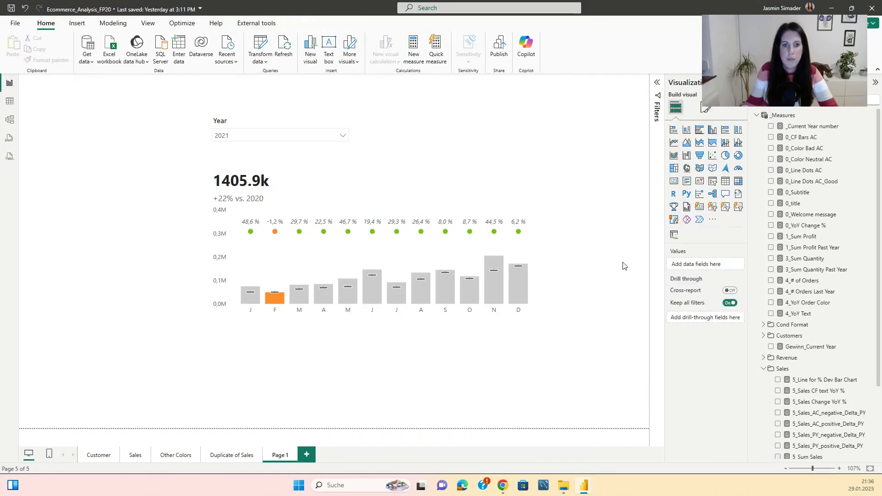